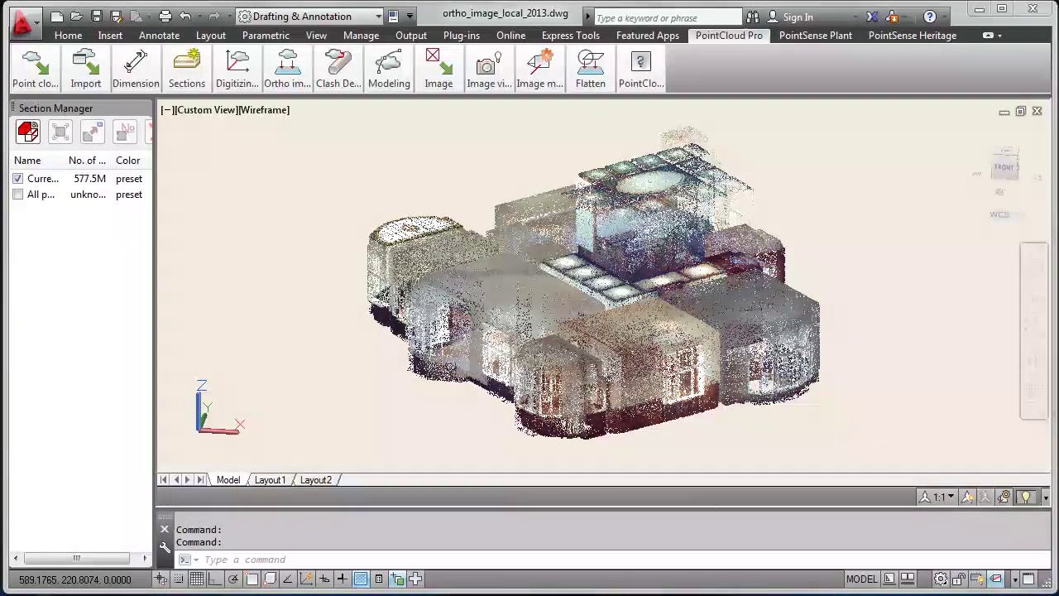
Orbit the villa point cloud to inspect the building
mouse_move(409, 316)
shift+middle_down()
mouse_move(418, 358)
mouse_move(432, 345)
mouse_move(420, 322)
shift+middle_up()
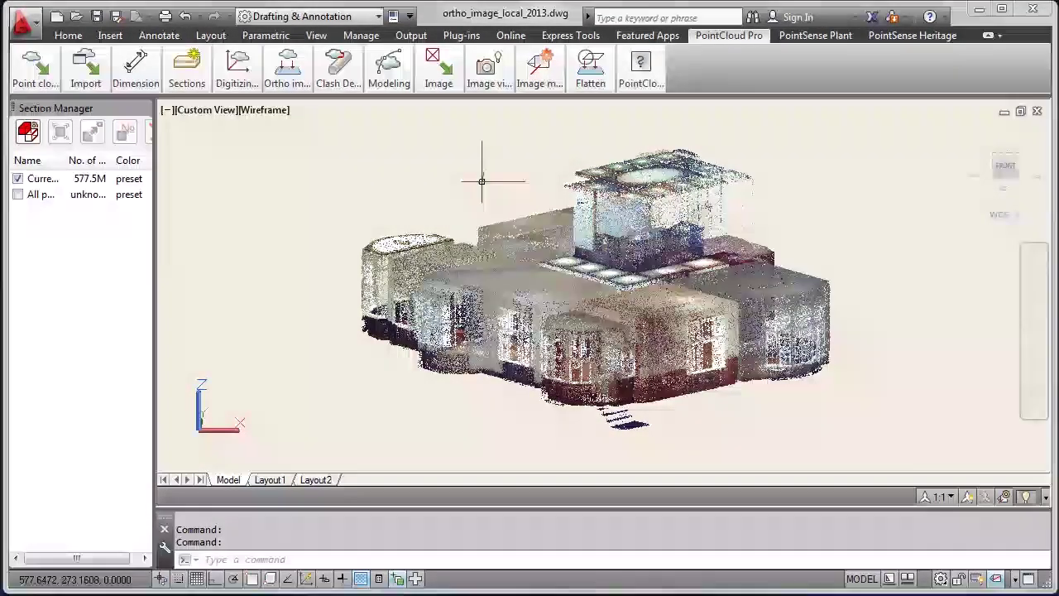
Switch to Top view with the ViewCube and zoom in on the building plan
click(1005, 159)
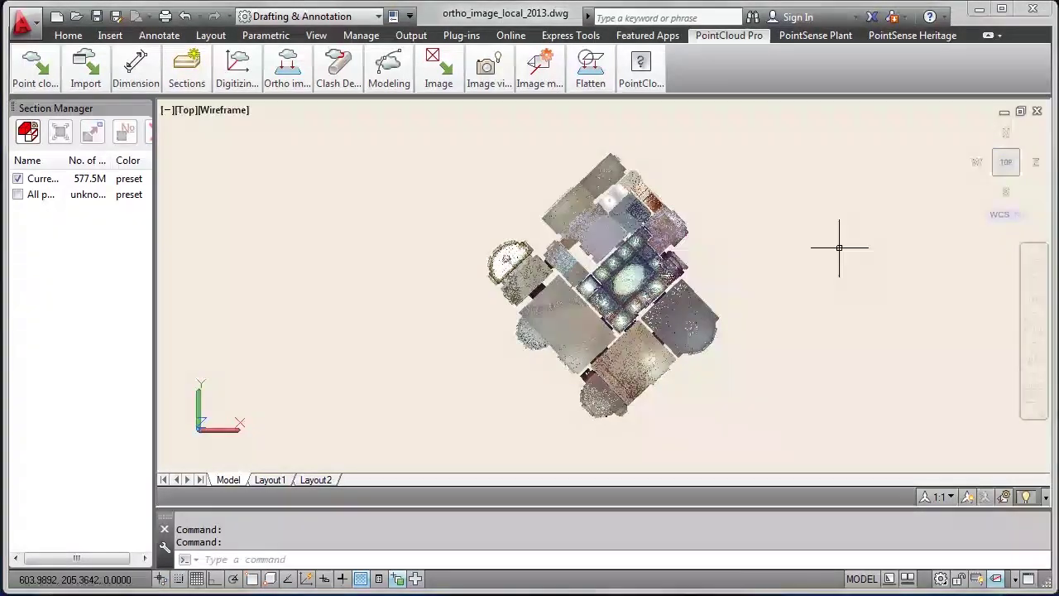
scroll(584, 249, up, 2)
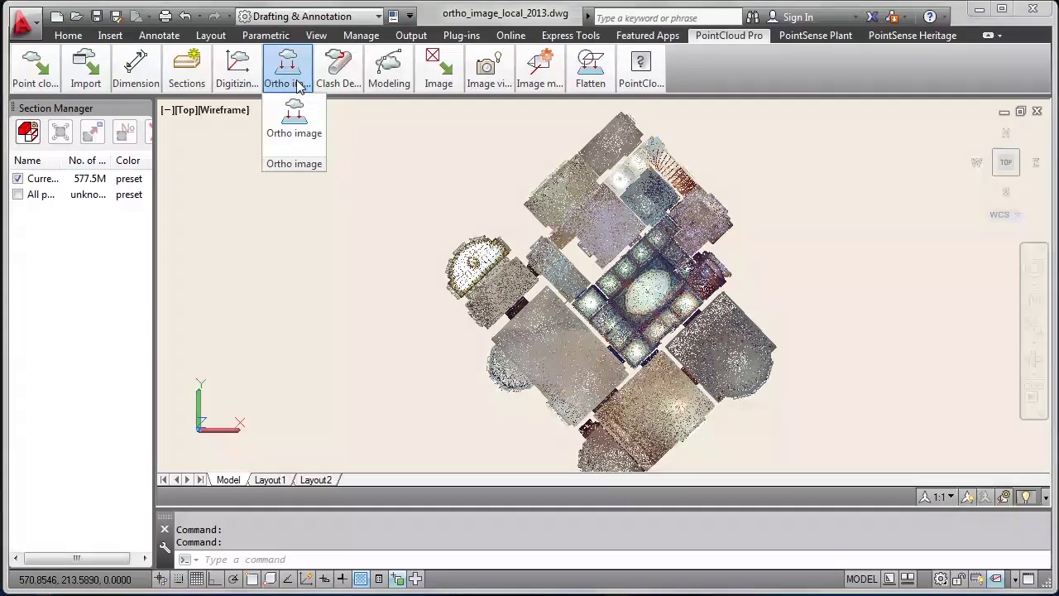
Start the Ortho image command from the PointCloud Pro ribbon
click(295, 125)
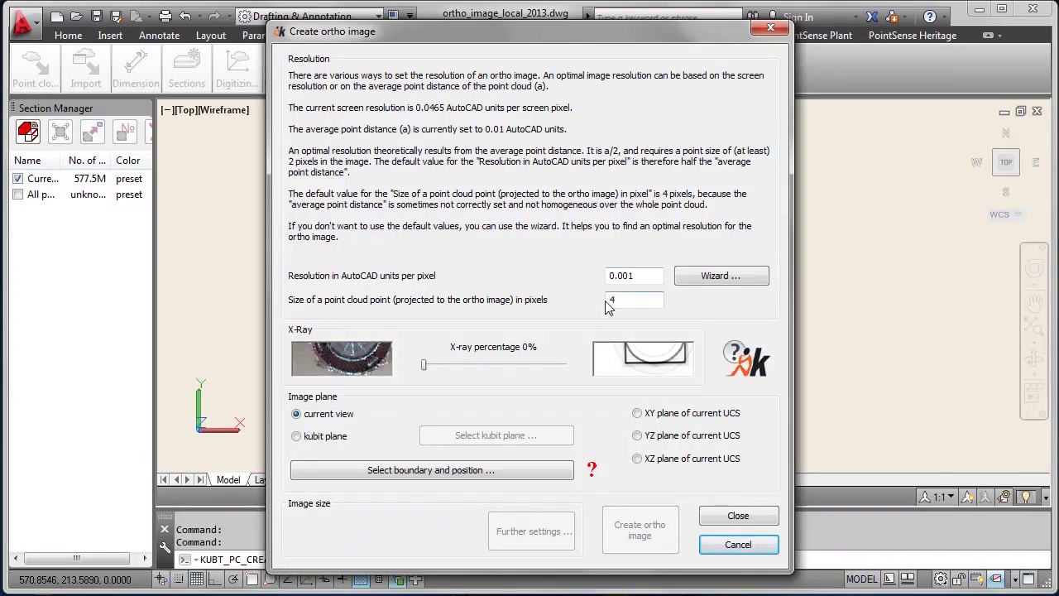
Use the resolution wizard with double screen resolution at a closer zoom, giving 0.0056 units per pixel
click(706, 276)
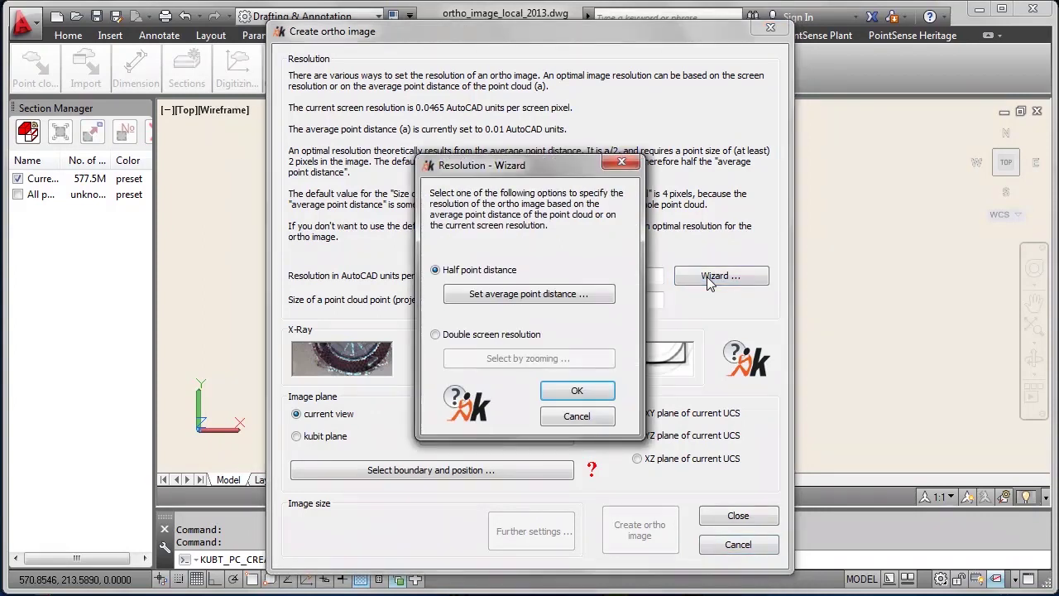
click(462, 296)
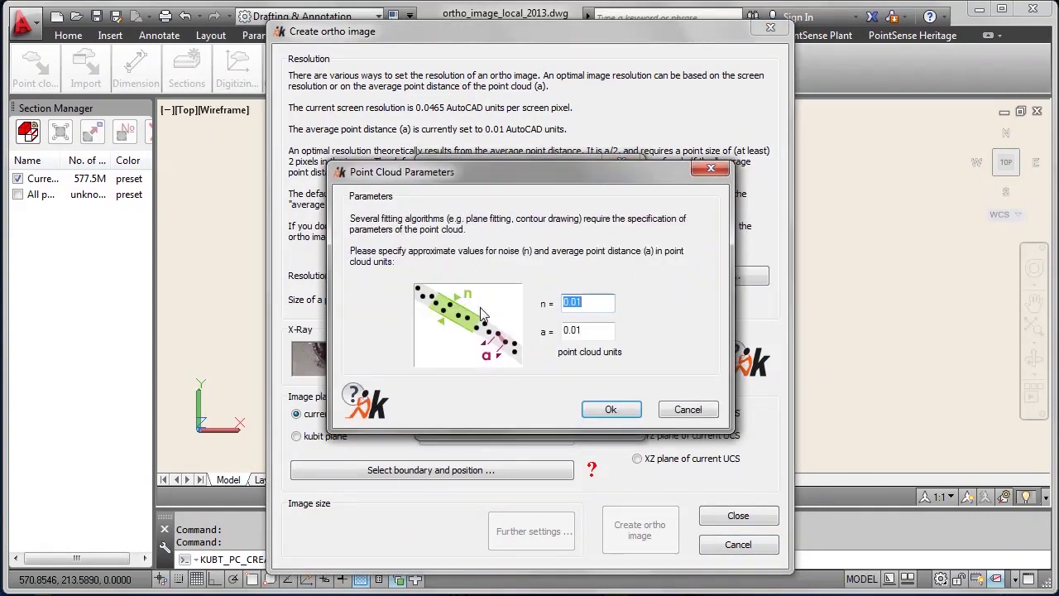
click(682, 411)
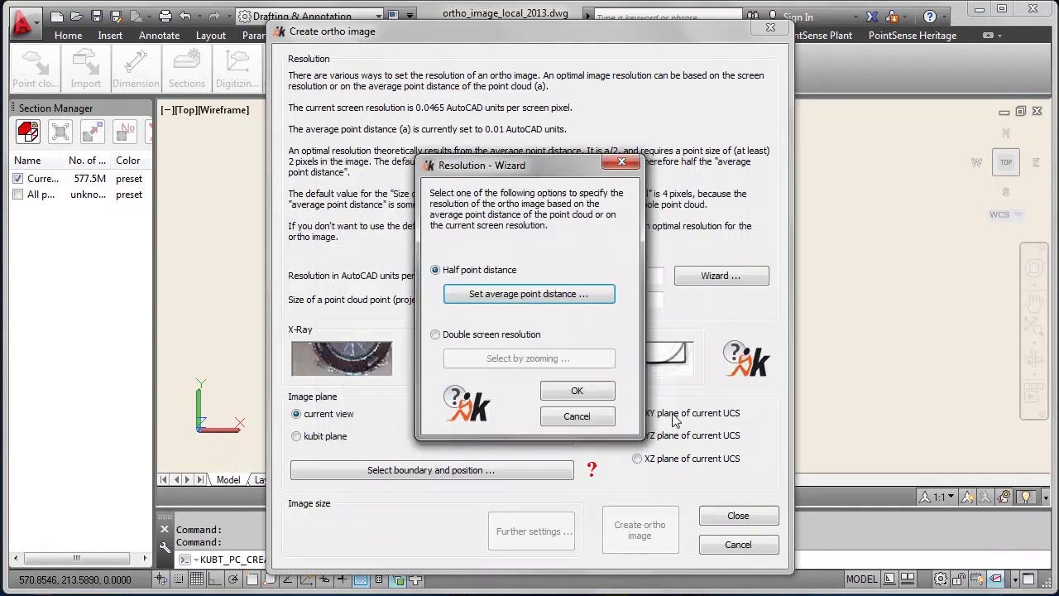
click(436, 335)
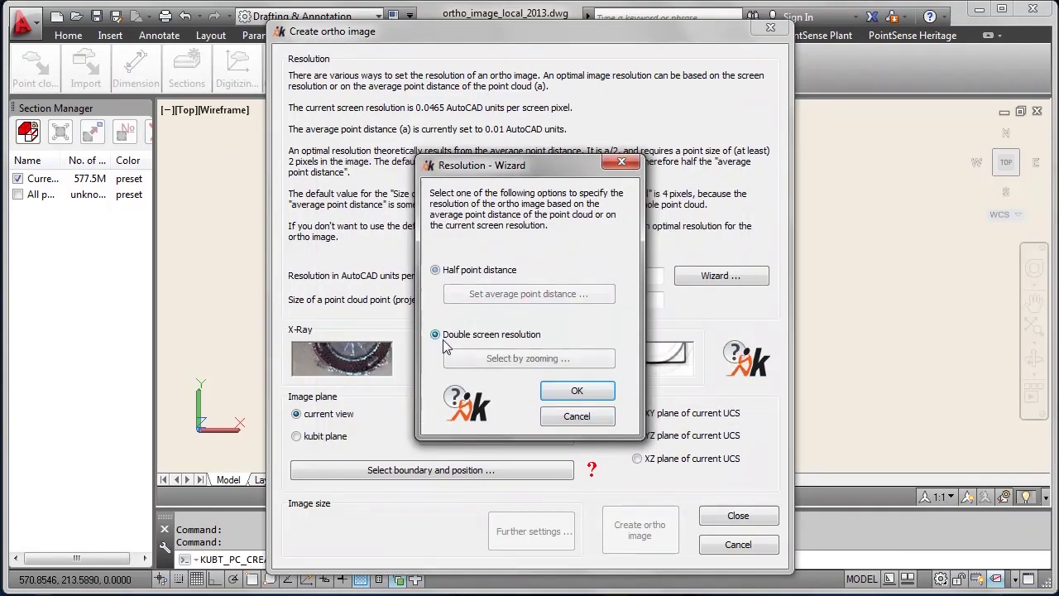
click(507, 358)
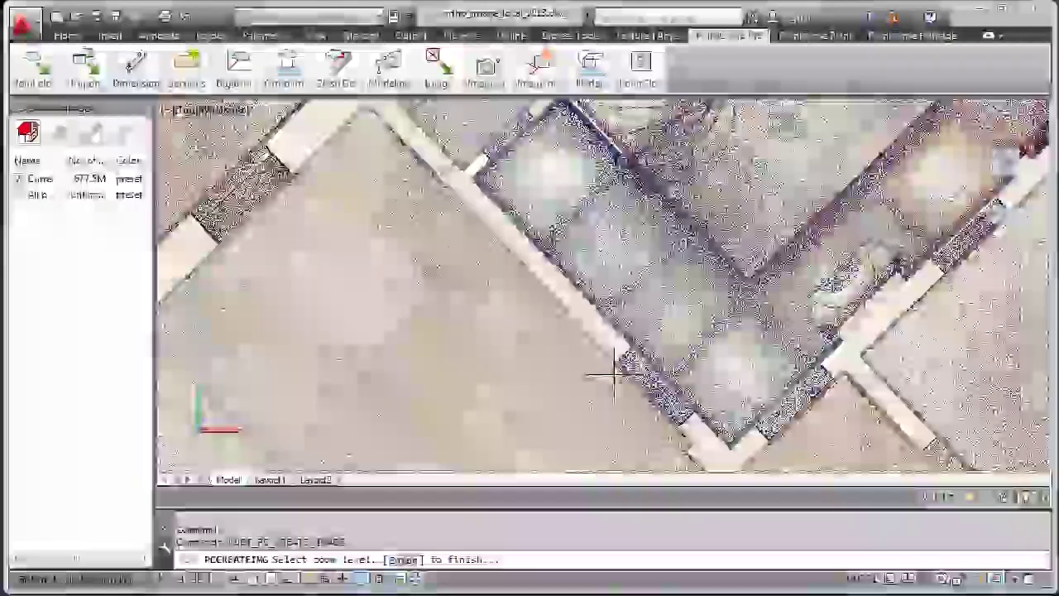
key(Return)
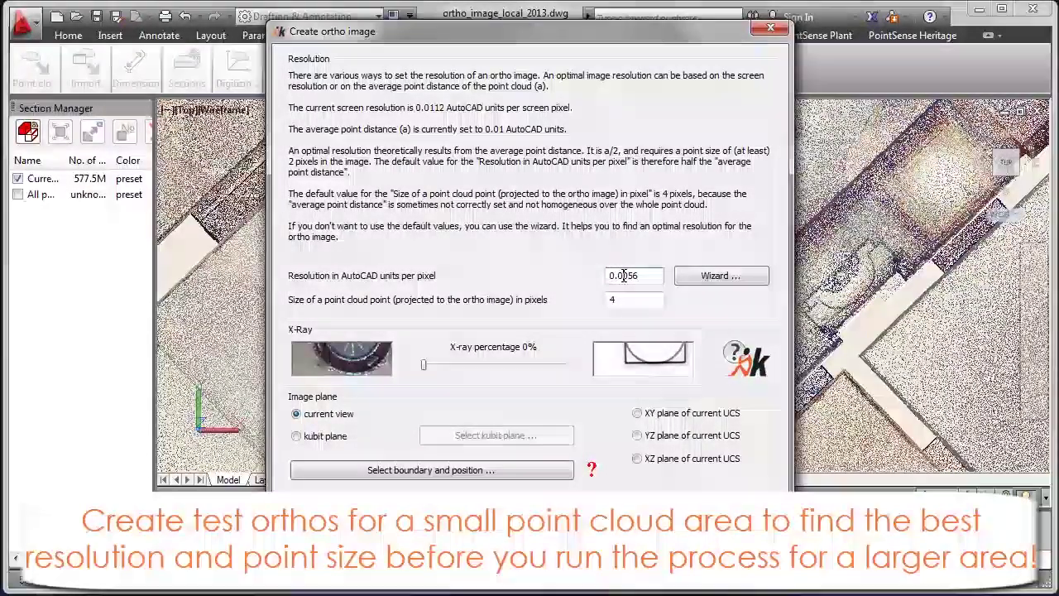
Set the ortho image to 100% X-ray and the resolution to 0.003 units per pixel
drag(624, 277, 637, 276)
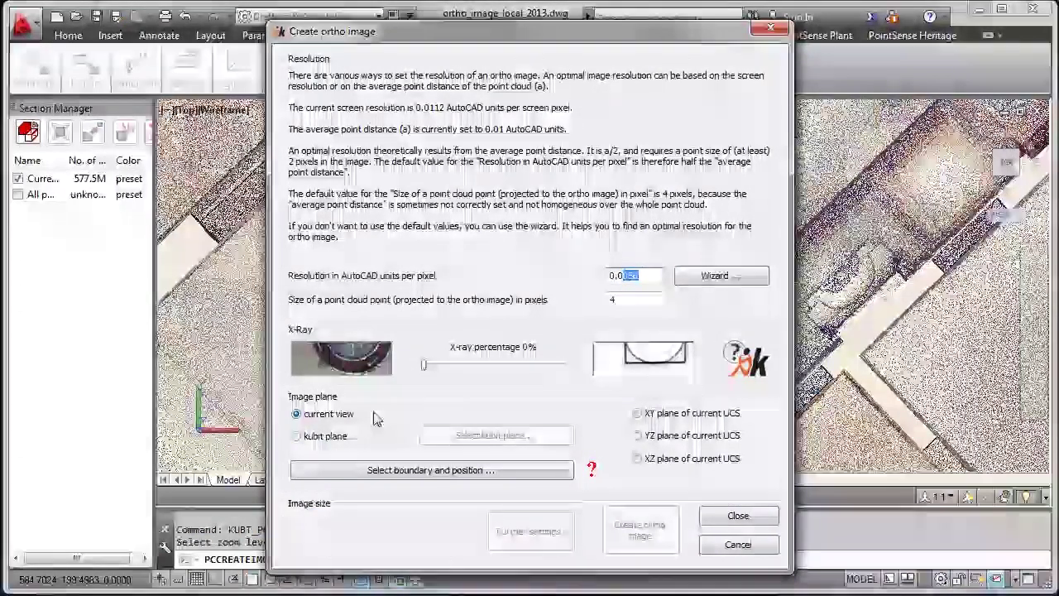
drag(427, 373, 570, 395)
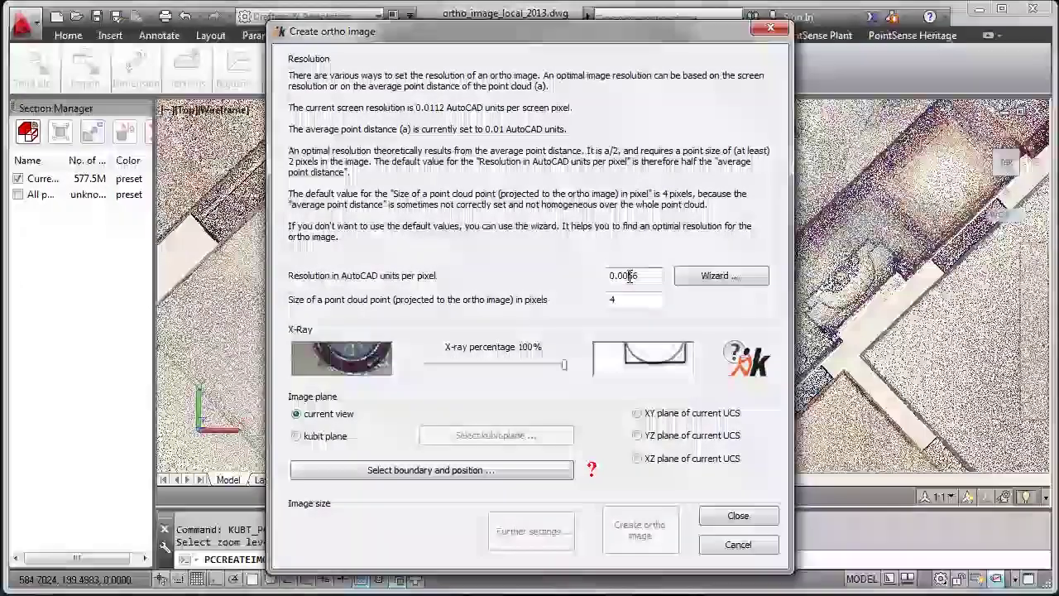
drag(626, 276, 636, 277)
text(3)
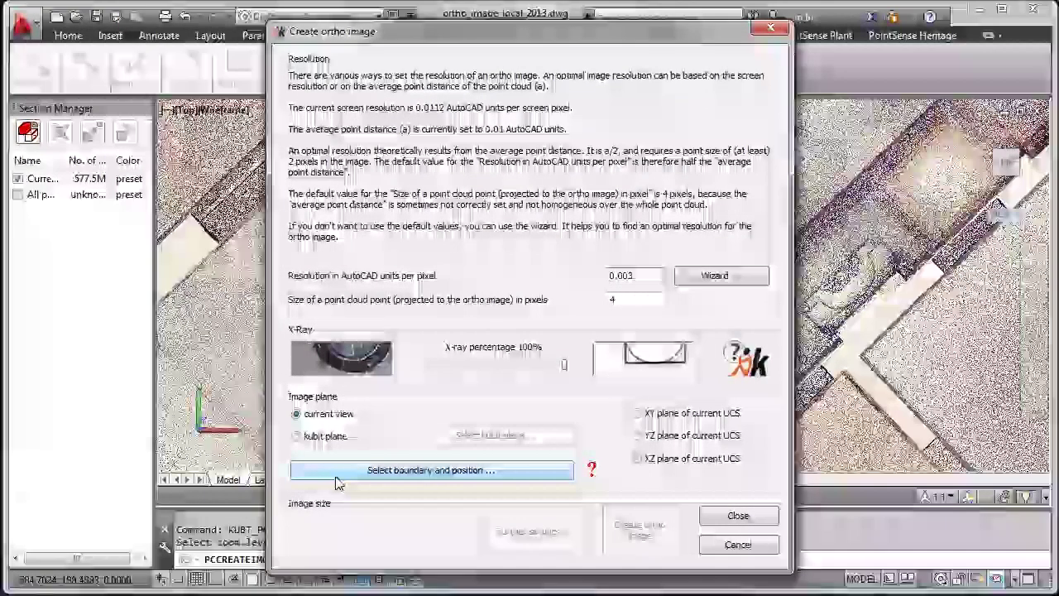
Pick two corners around the whole floor plan as the image boundary (6483 x 7362 pixels)
click(335, 476)
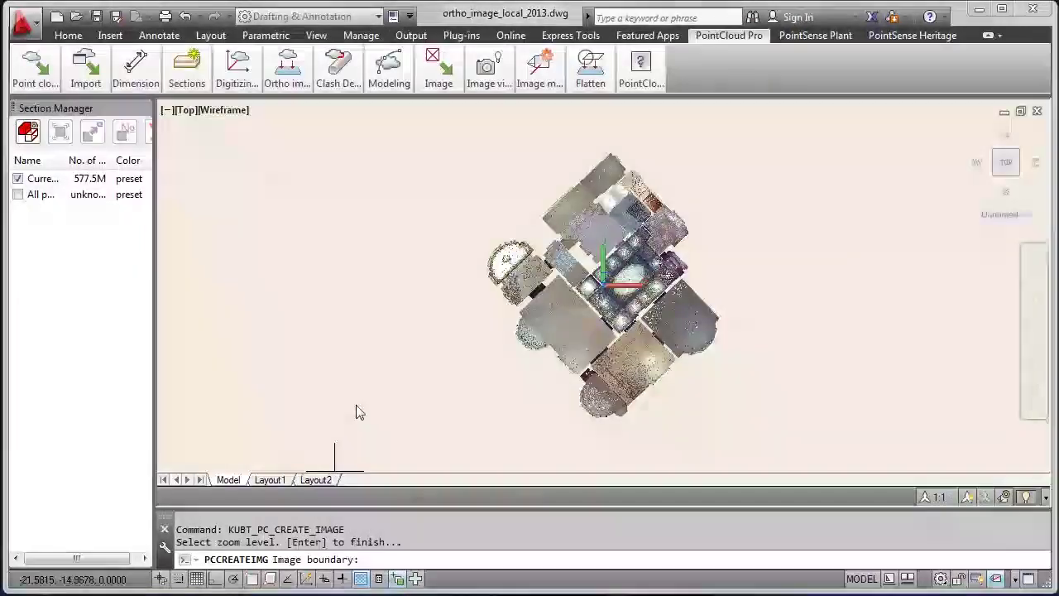
click(480, 148)
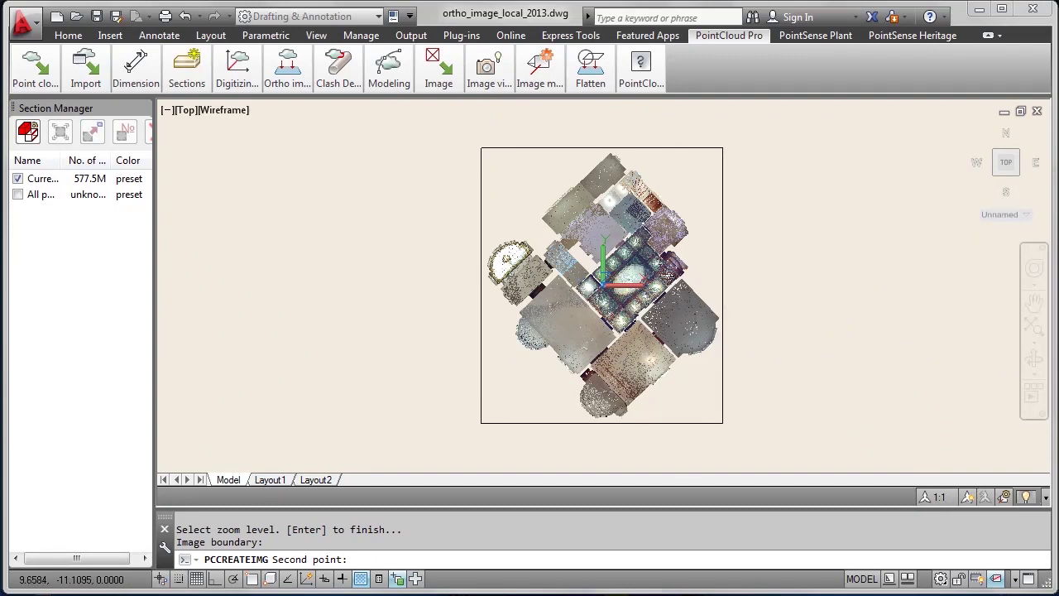
click(722, 422)
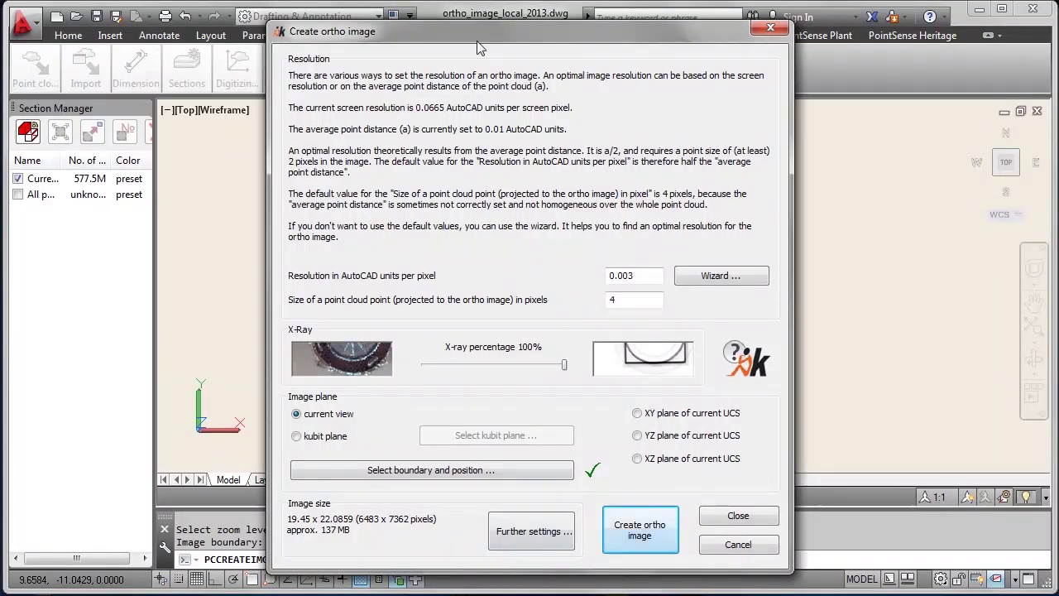
drag(478, 43, 551, 38)
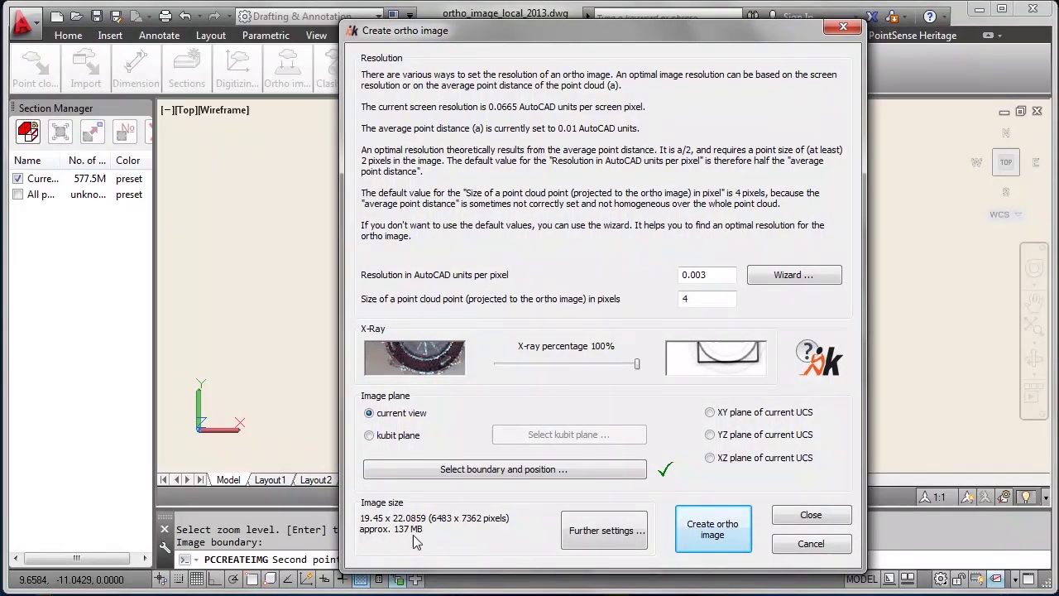
Check Further settings, then set the resolution to 0.01 units per pixel (1945 x 2209 pixels)
click(628, 539)
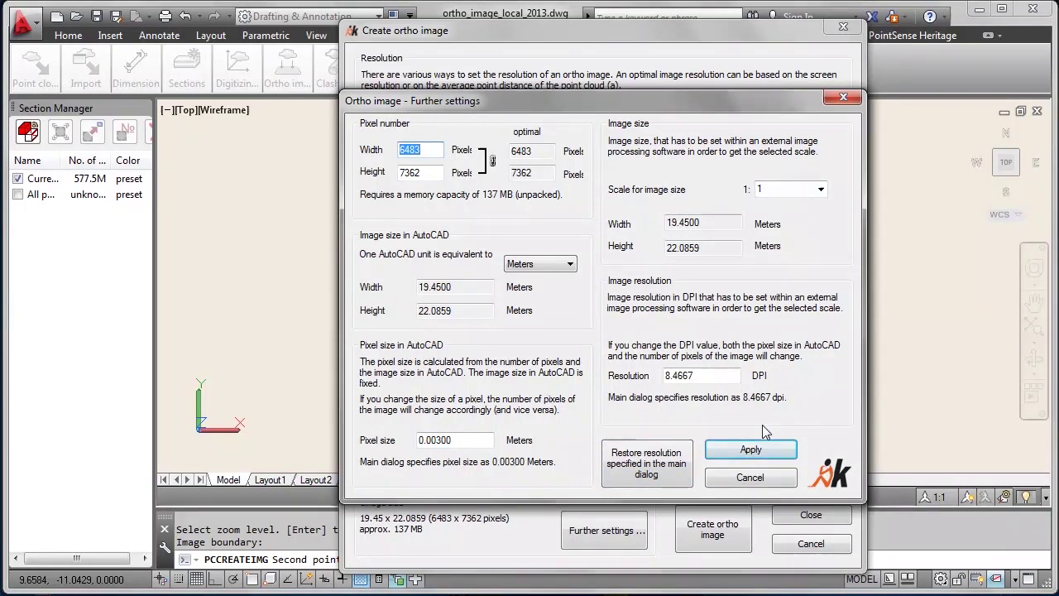
click(729, 487)
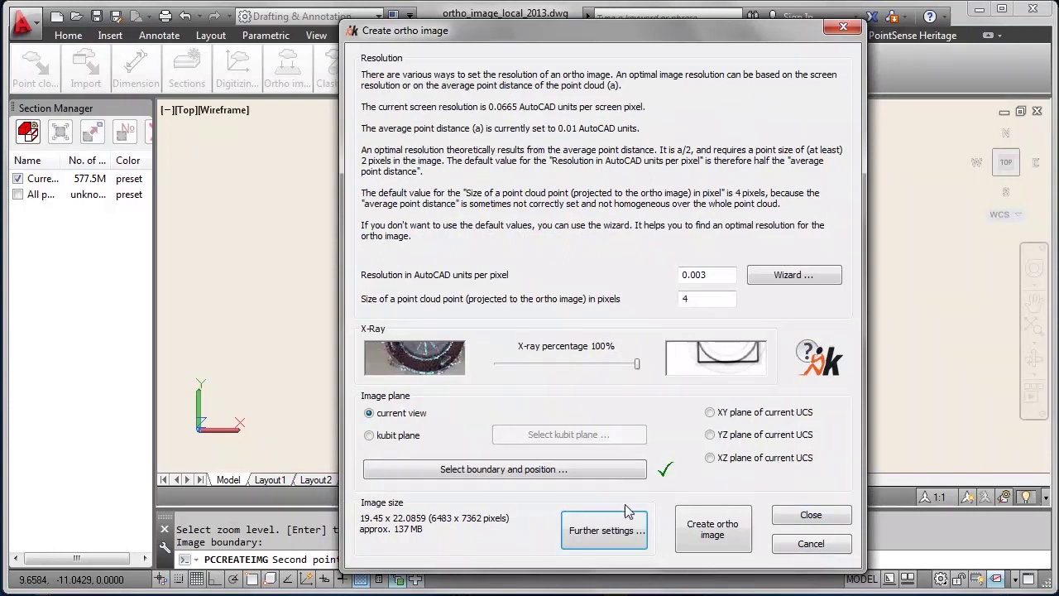
click(708, 275)
drag(707, 275, 702, 275)
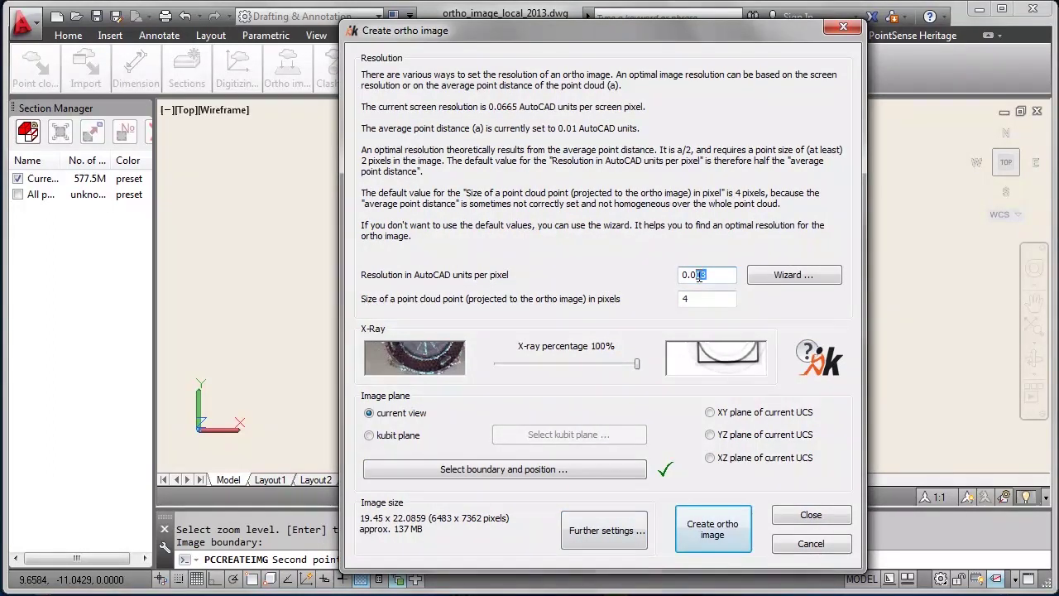
text(1)
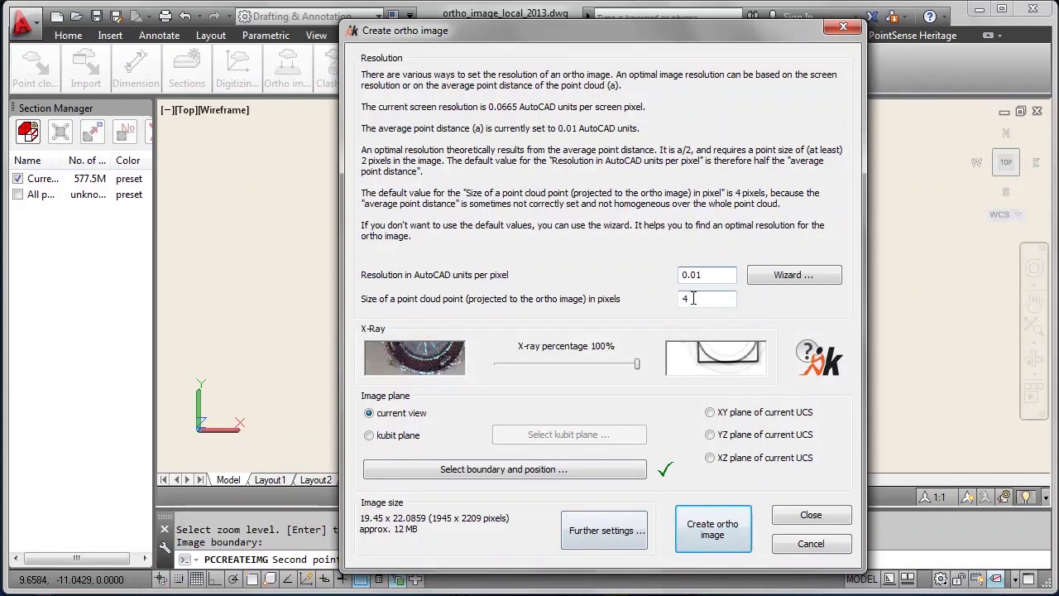
Save the ortho image as TIFF in How-To-Create_nice_orthoimage, naming it 'villa_'
click(720, 538)
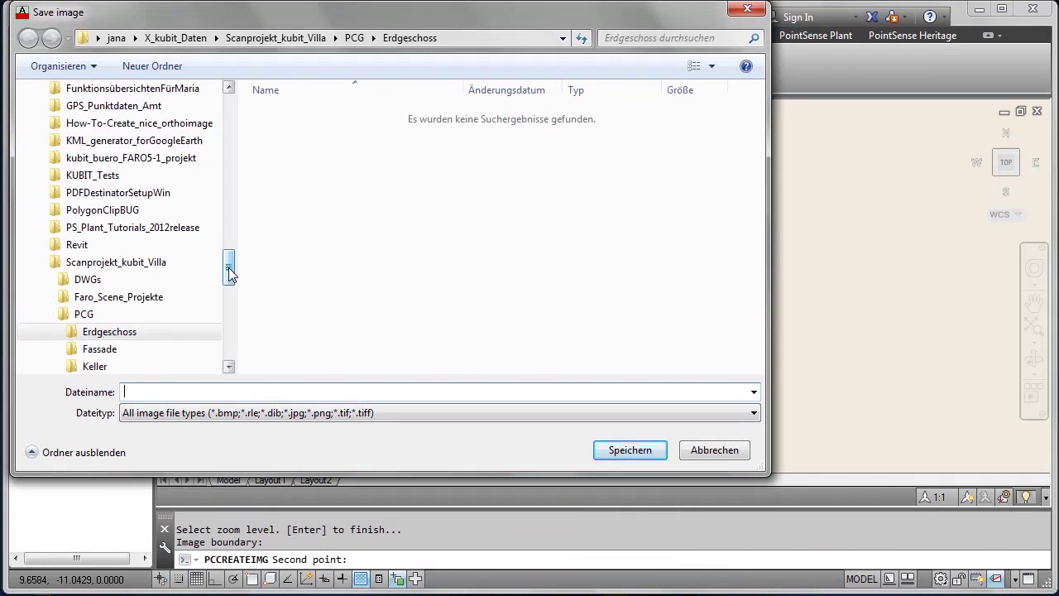
drag(230, 275, 229, 242)
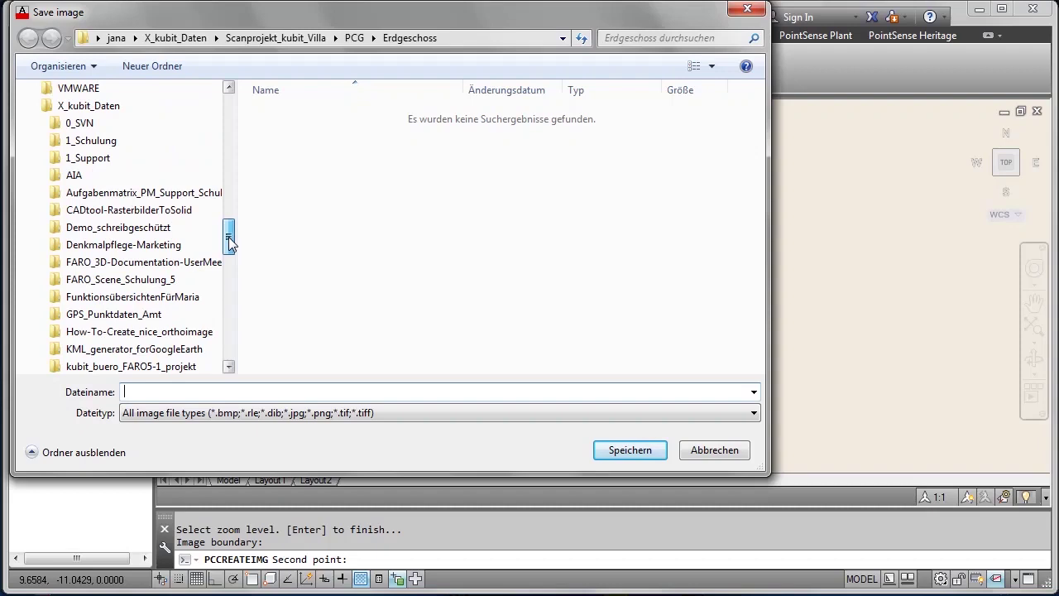
click(165, 332)
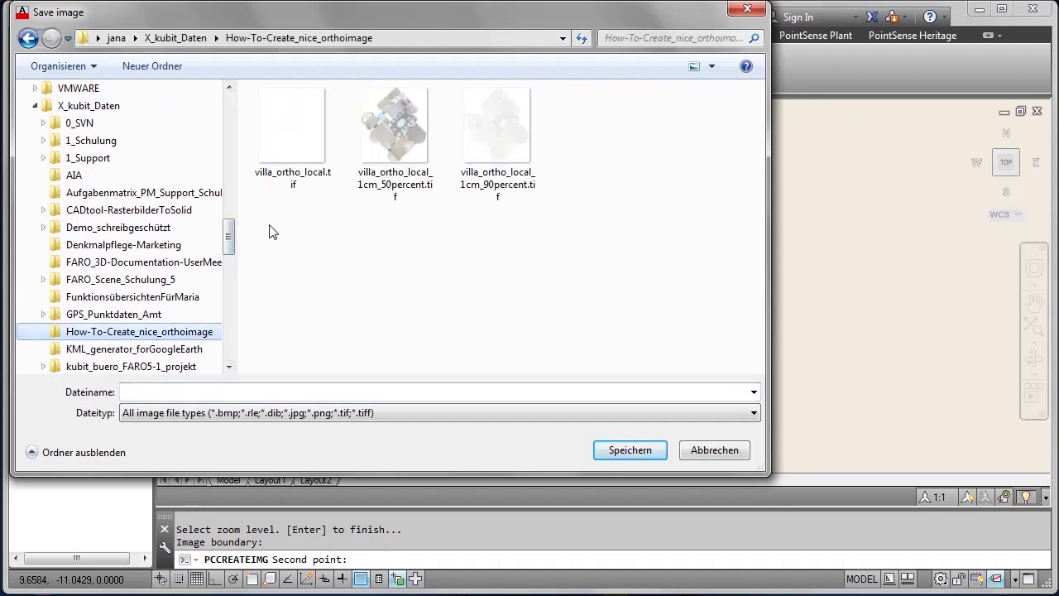
click(320, 410)
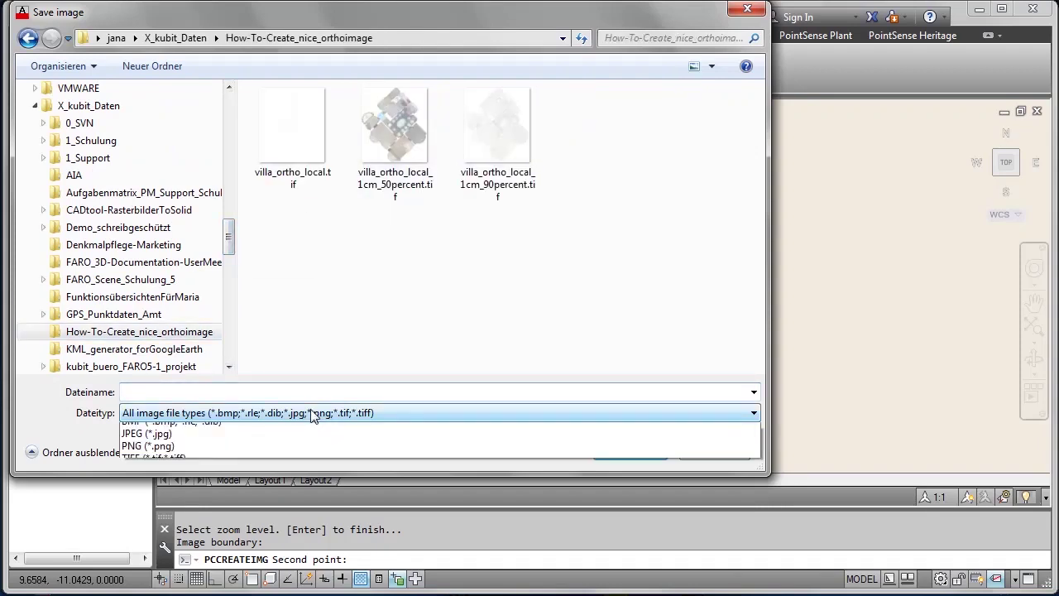
click(192, 490)
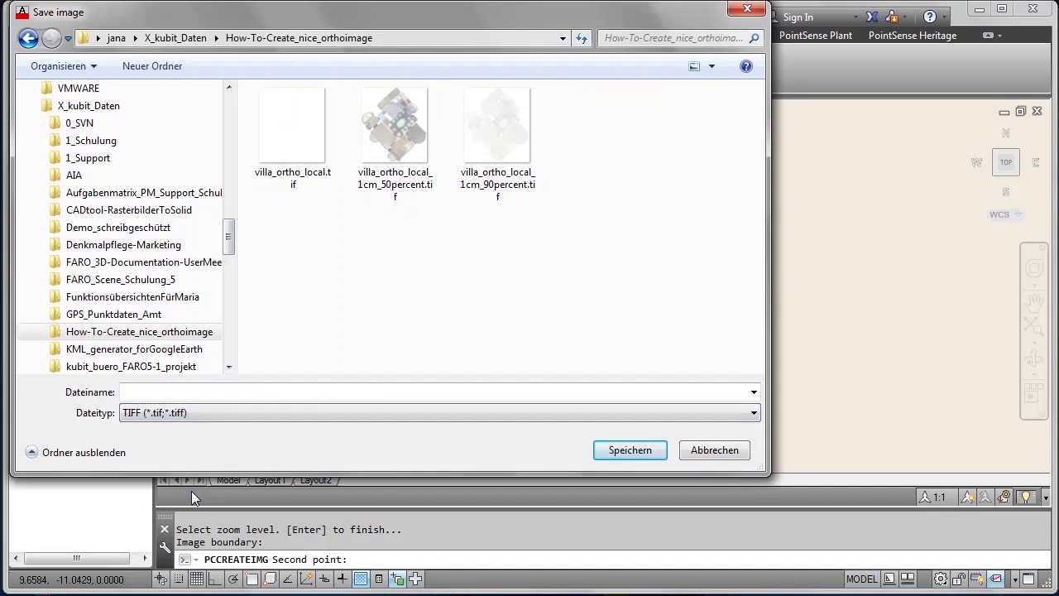
click(171, 391)
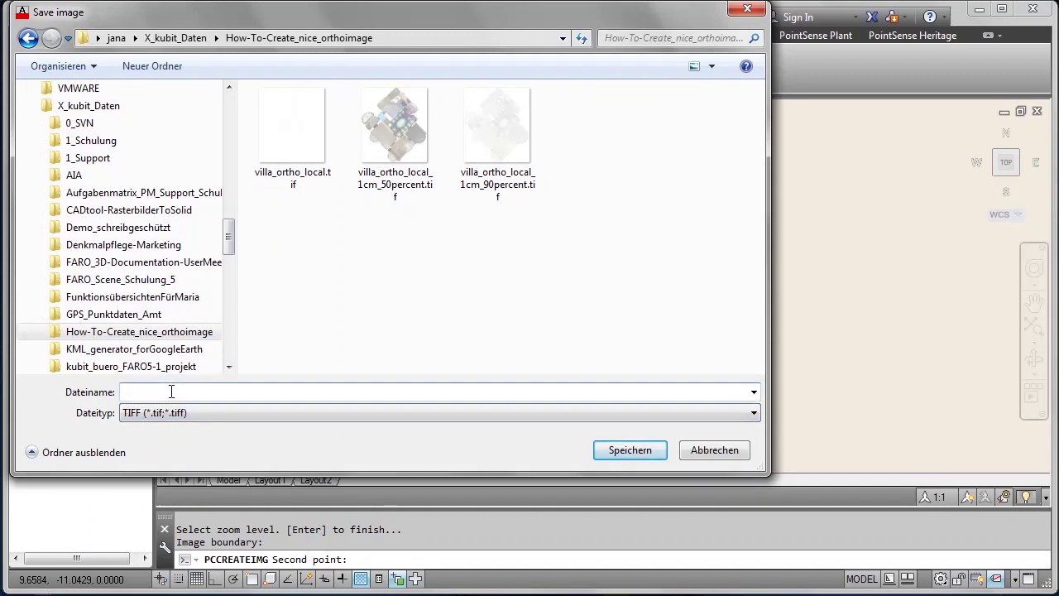
text(villa)
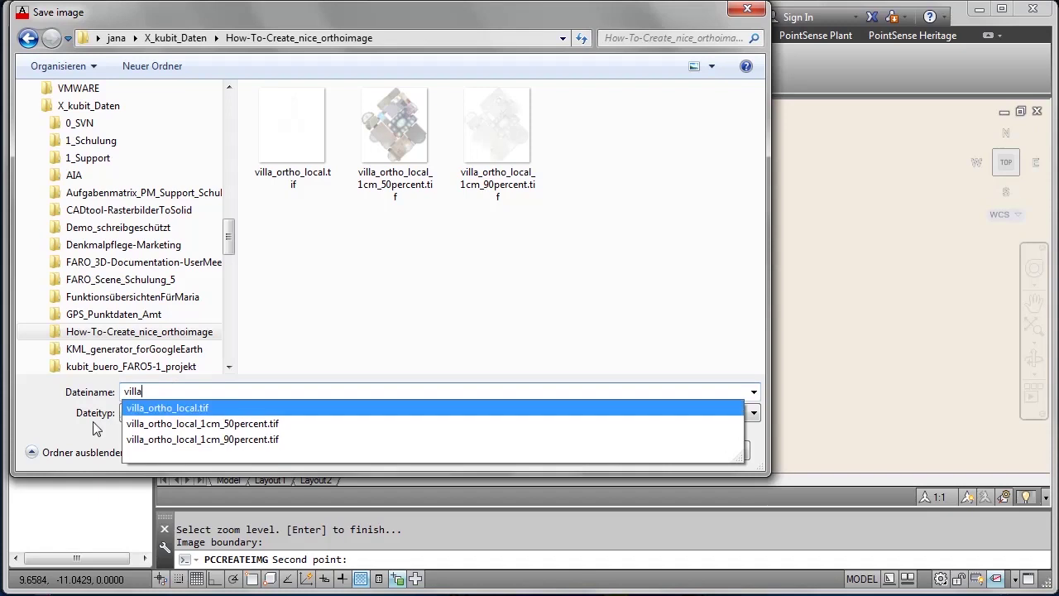
text(_ortho)
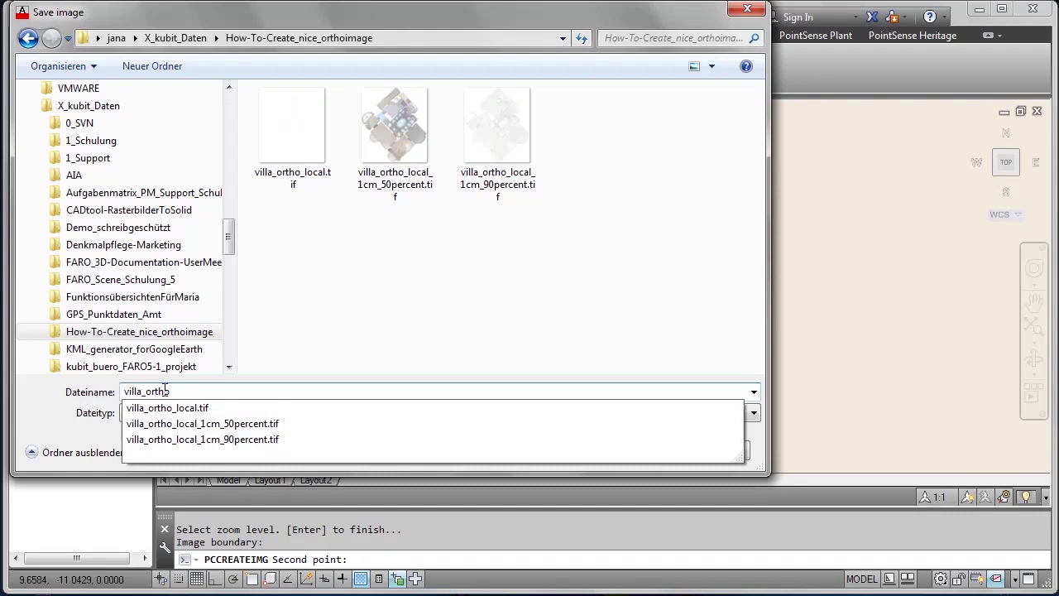
Confirm the save to compute the ortho image, then switch to its top view
key(Return)
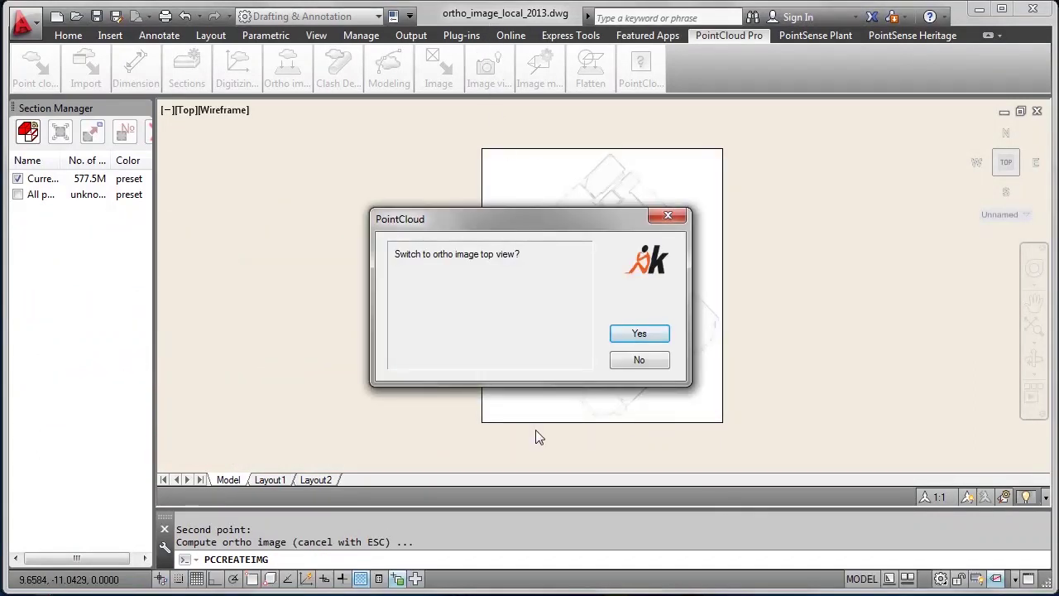
click(640, 335)
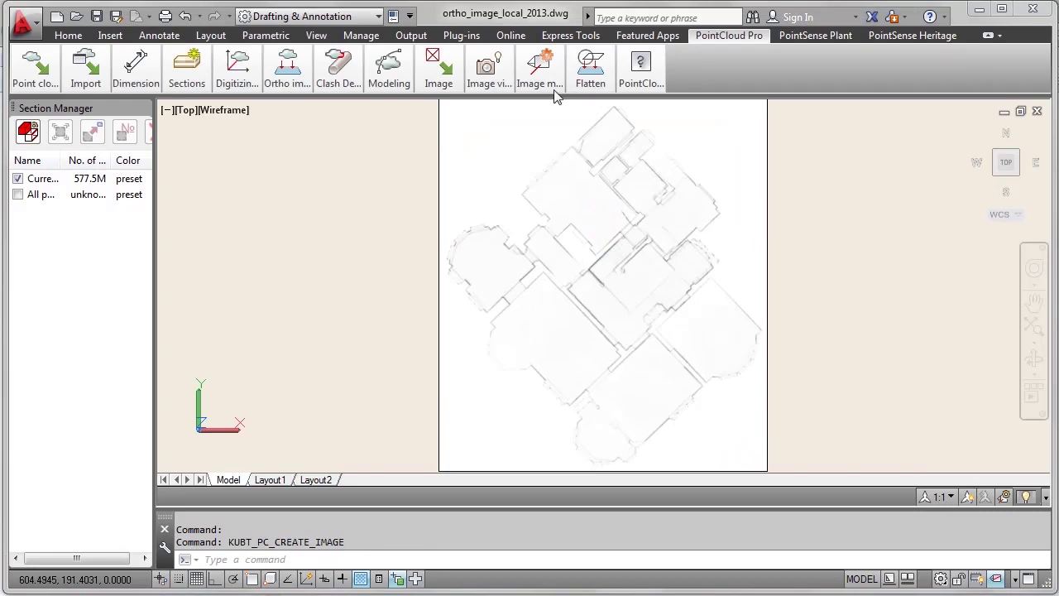
Zoom in on the grey X-ray ortho plan of the villa
scroll(575, 279, up, 2)
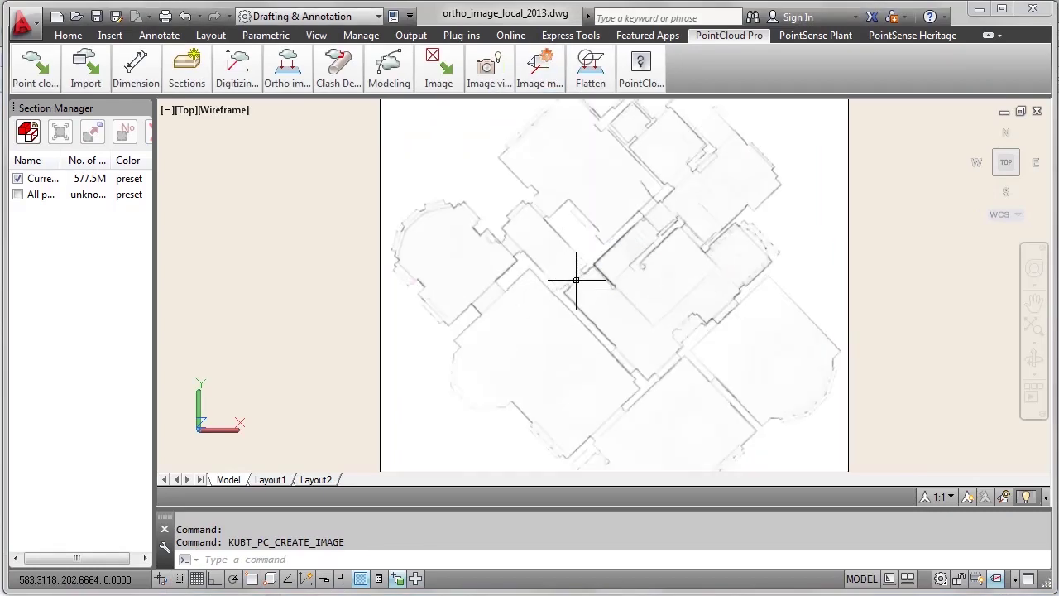
scroll(576, 279, up, 2)
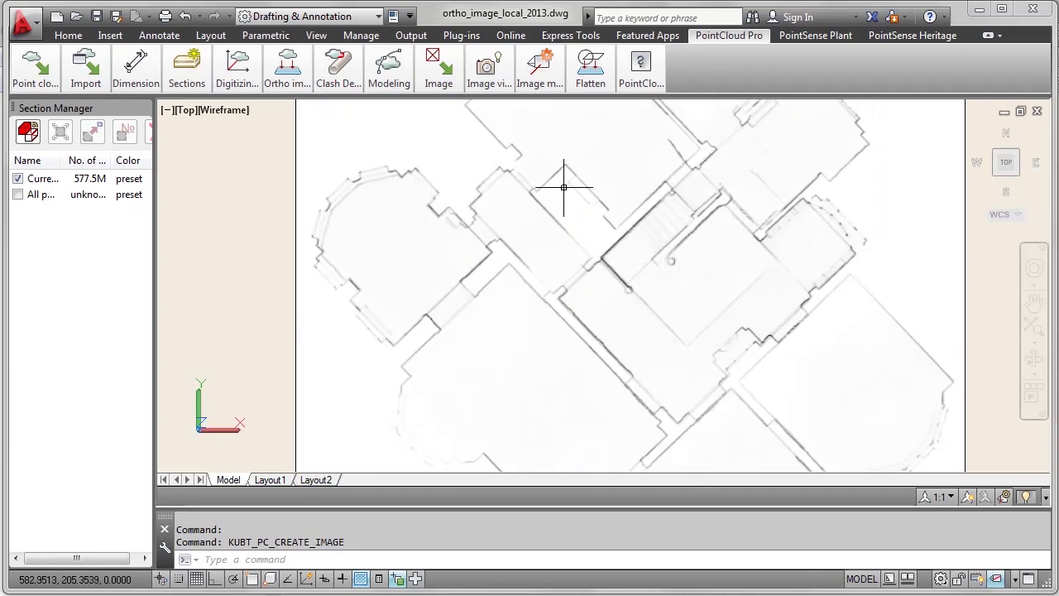
scroll(563, 187, up, 2)
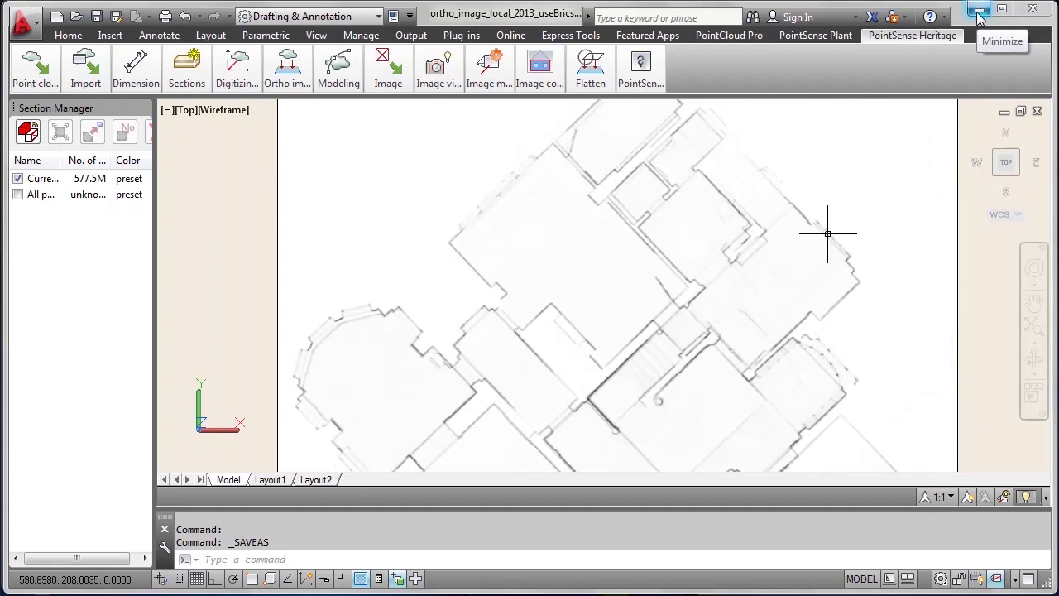
Minimize AutoCAD and bring the 50% ortho TIFF forward in IrfanView to compare the exports
click(978, 11)
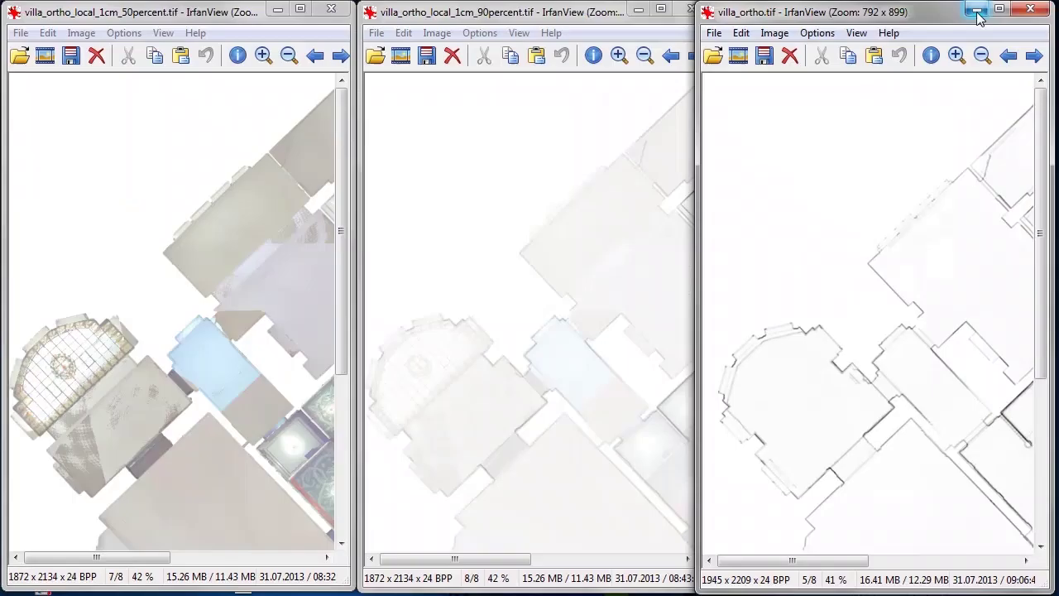
click(137, 203)
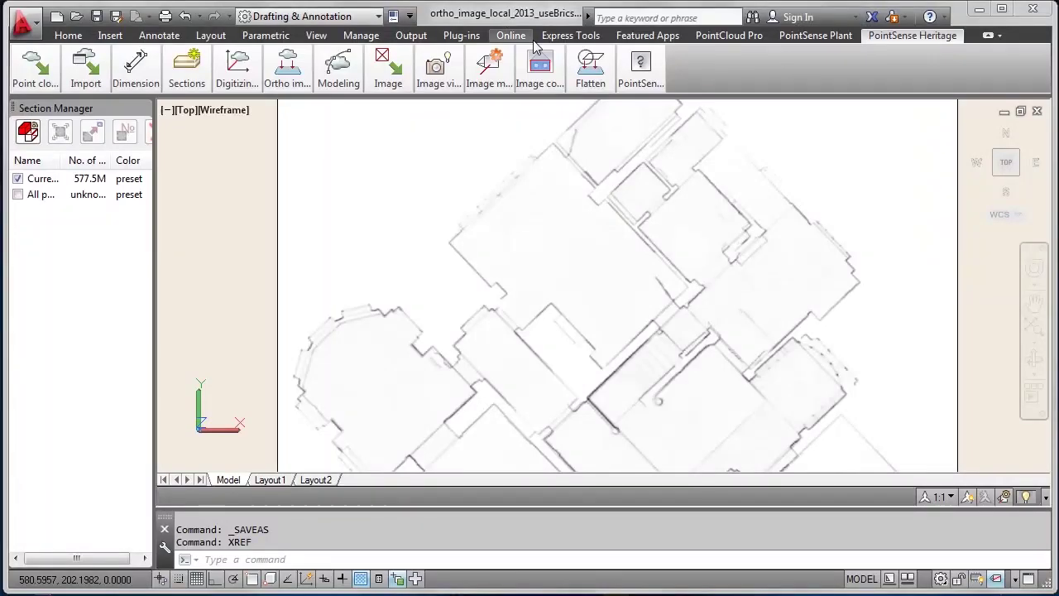
Check villa_ortho.tif in External References via XREF, then save the drawing
click(321, 562)
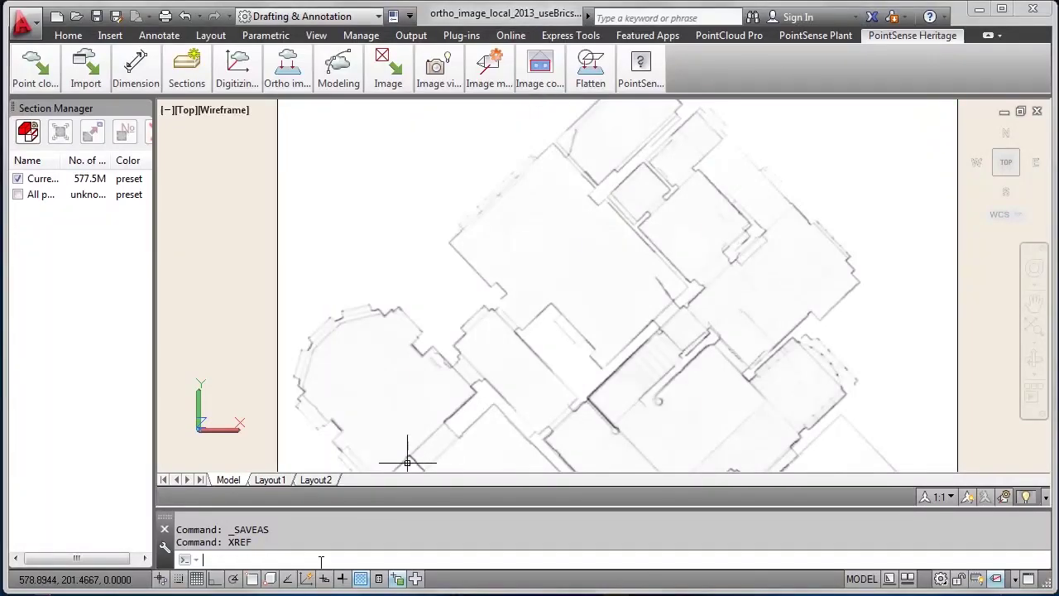
text(xref)
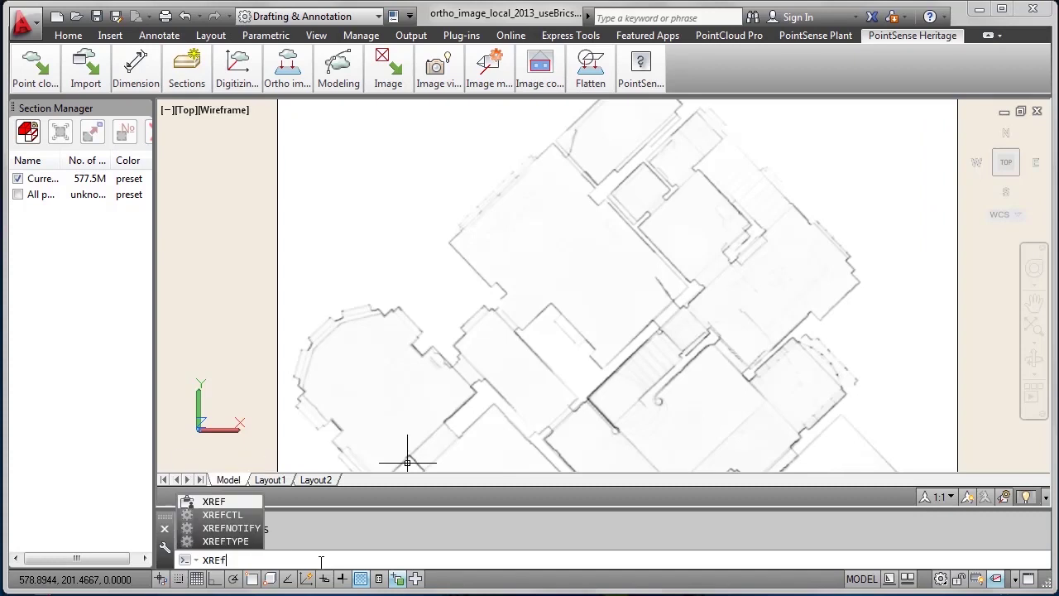
key(Return)
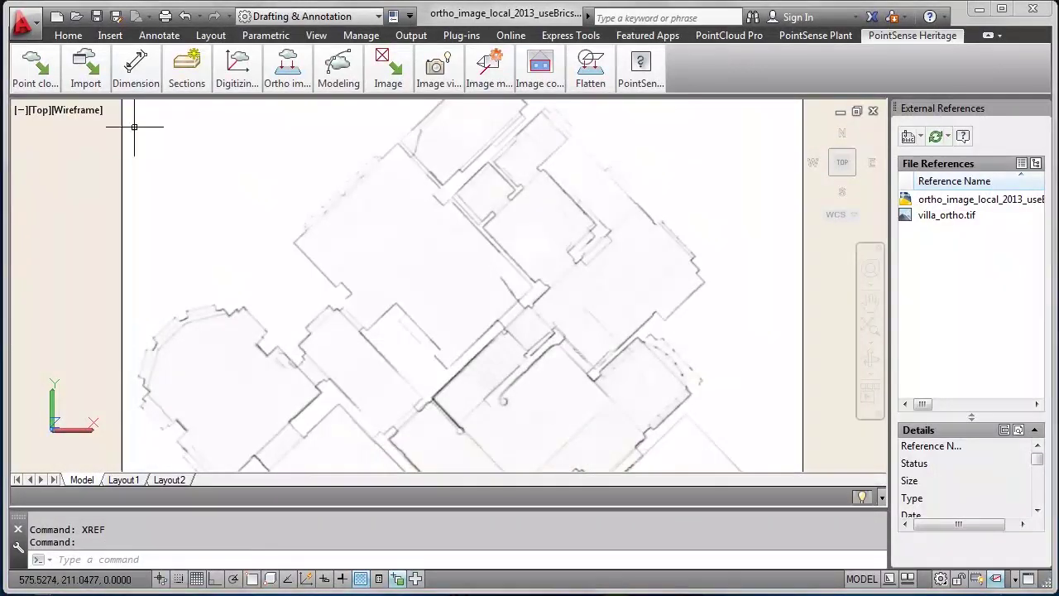
click(116, 17)
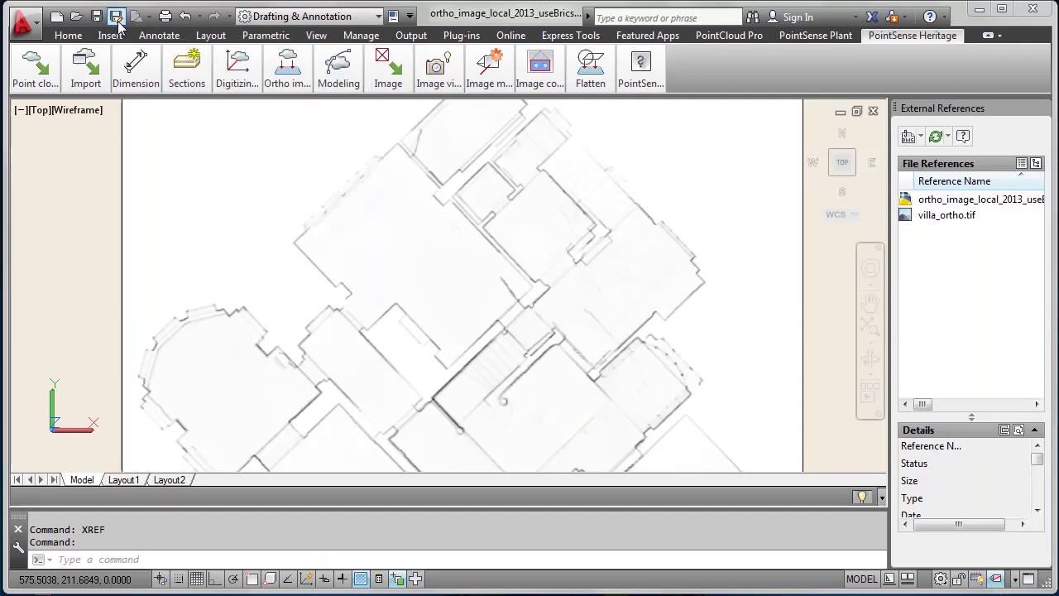
key(Escape)
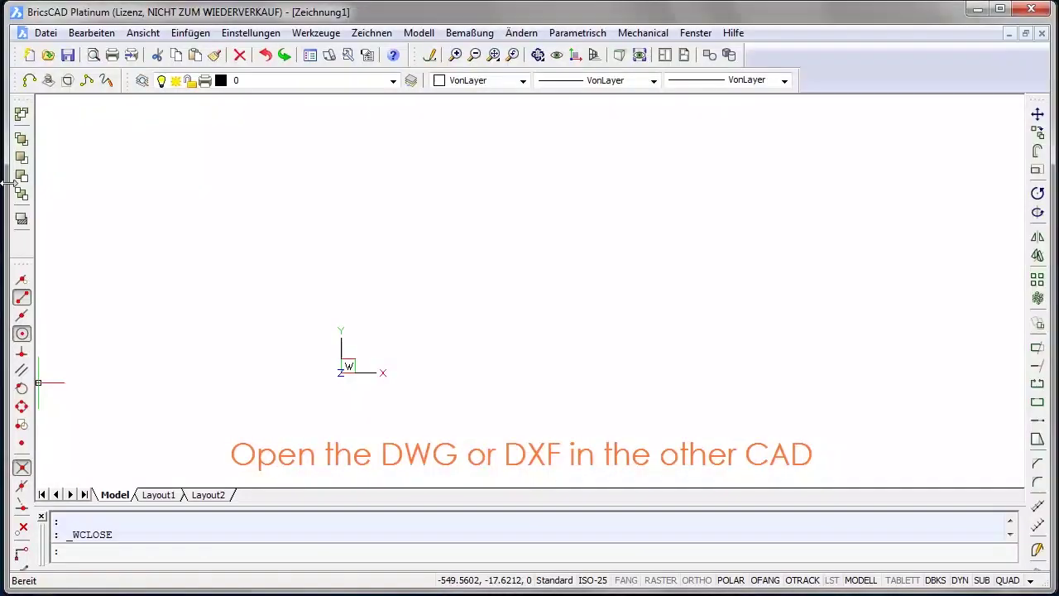
Open ortho_image_local_2013_useBricsCAD.dwg from the Zeichnung öffnen dialog
click(48, 54)
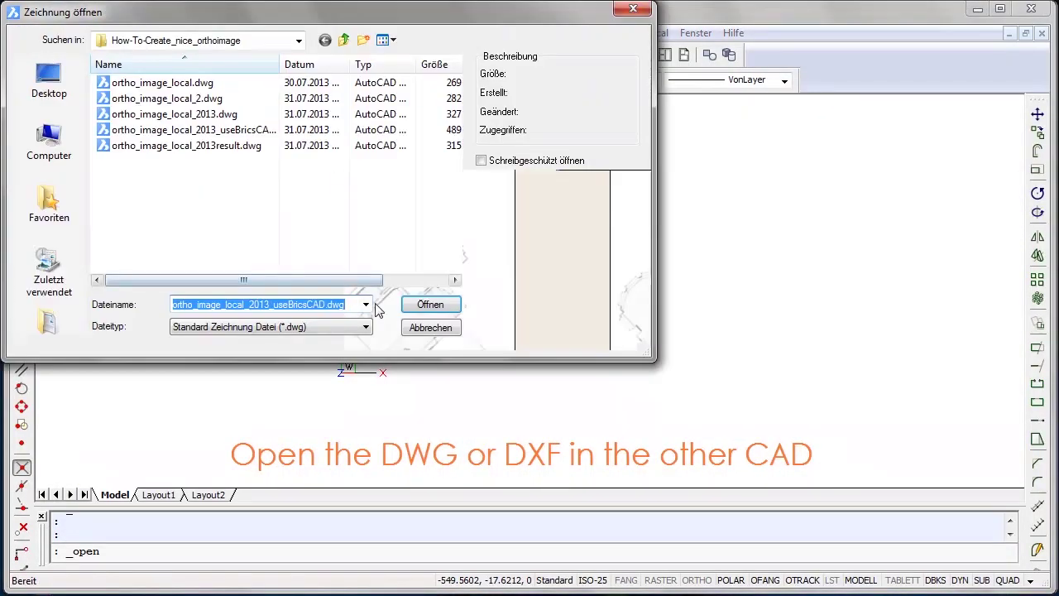
click(409, 130)
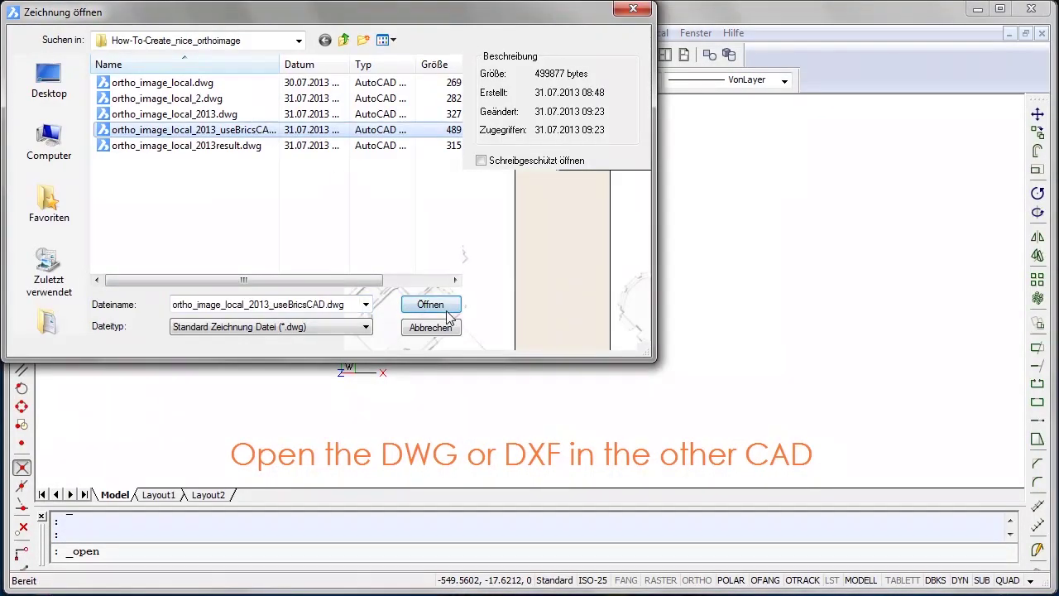
click(431, 305)
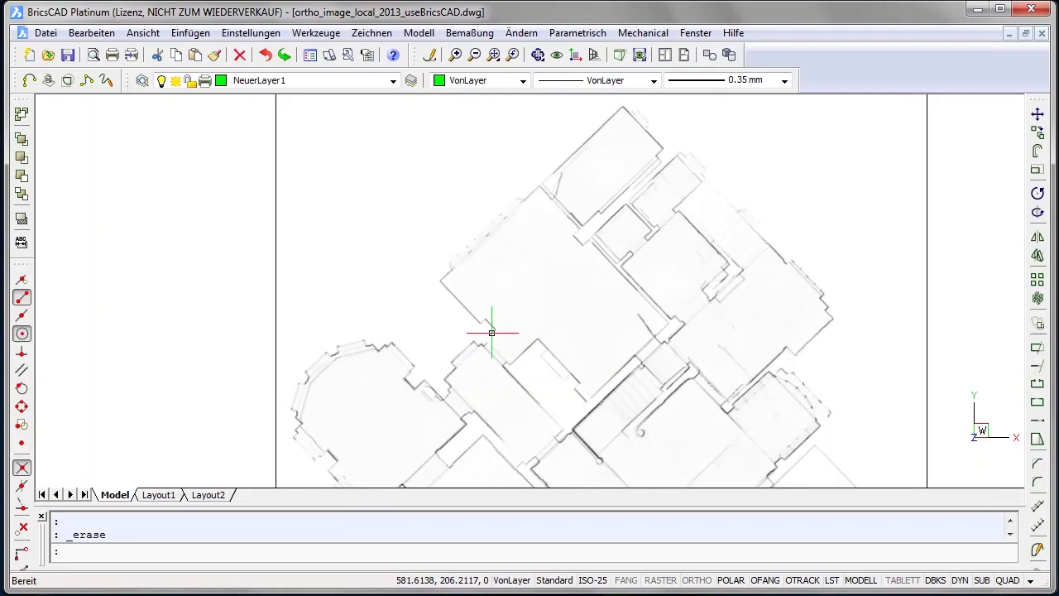
Trace a polyline along the villa's outer wall corners and recess on the ortho image
scroll(484, 328, up, 4)
middle_drag(494, 322, 506, 356)
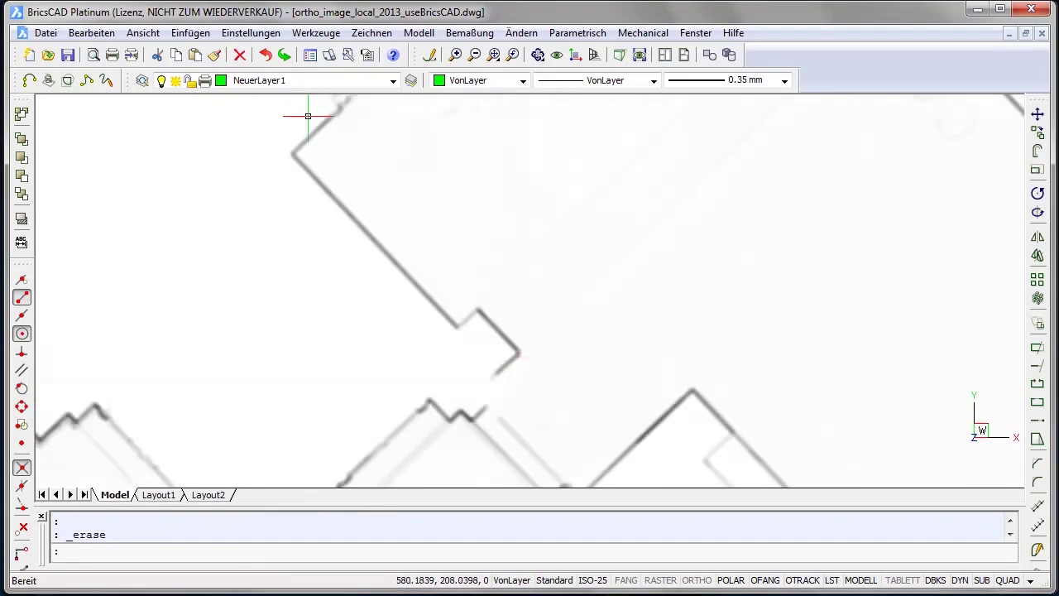
click(29, 81)
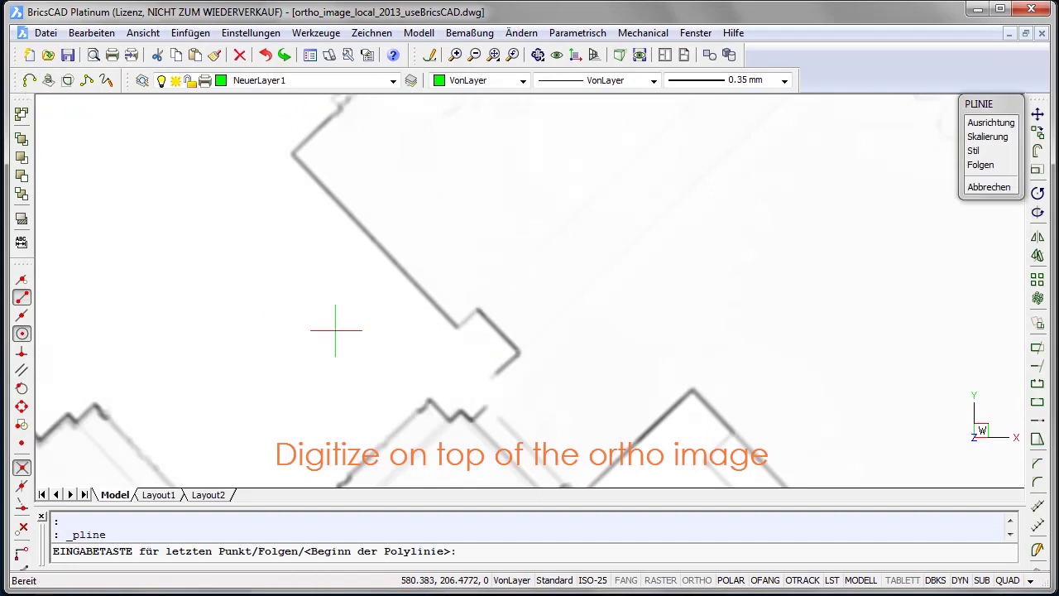
click(499, 371)
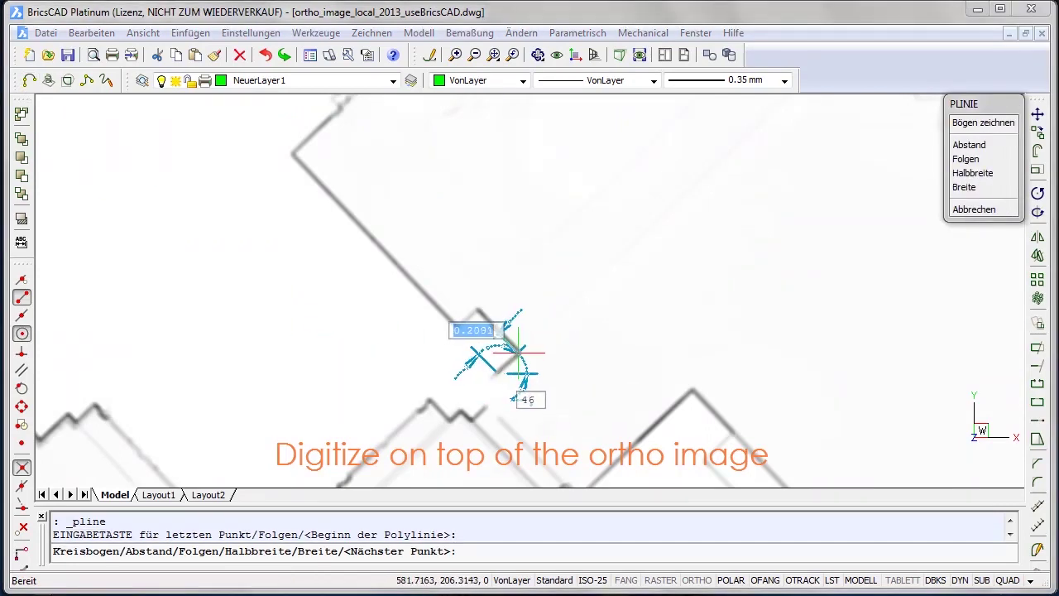
click(517, 353)
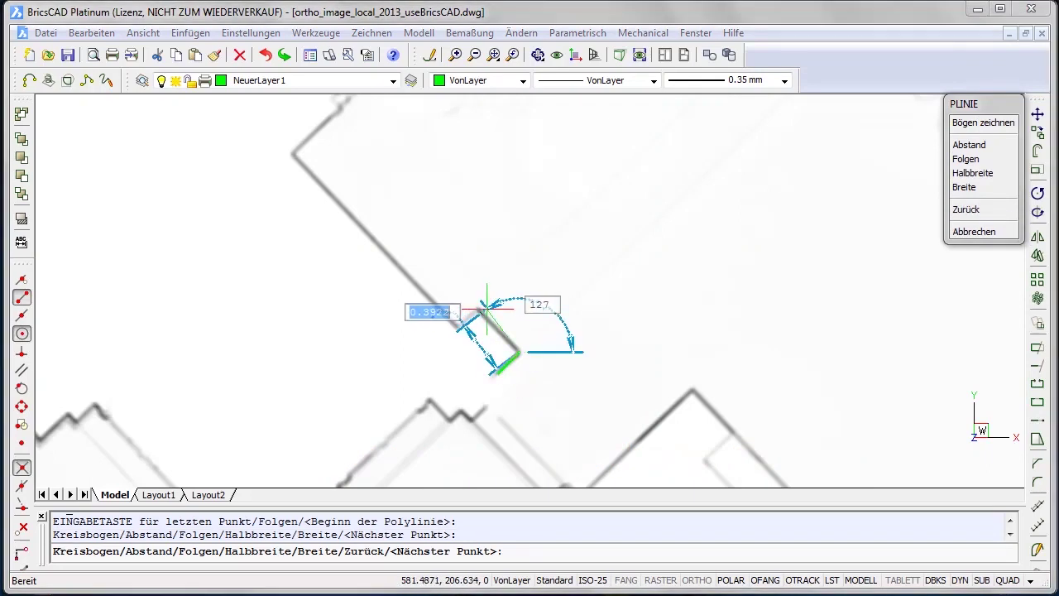
click(478, 309)
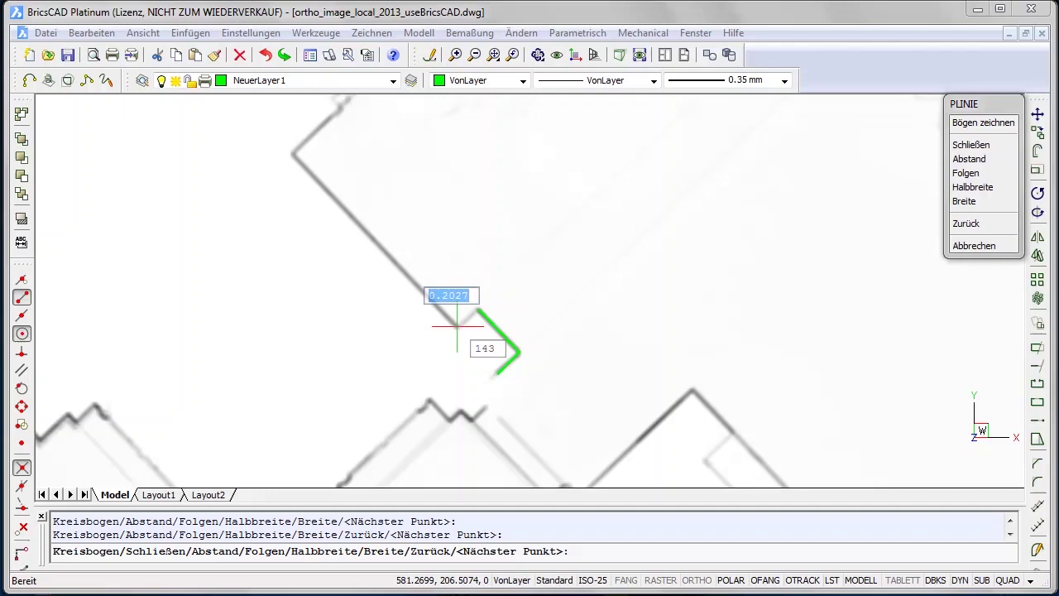
click(456, 326)
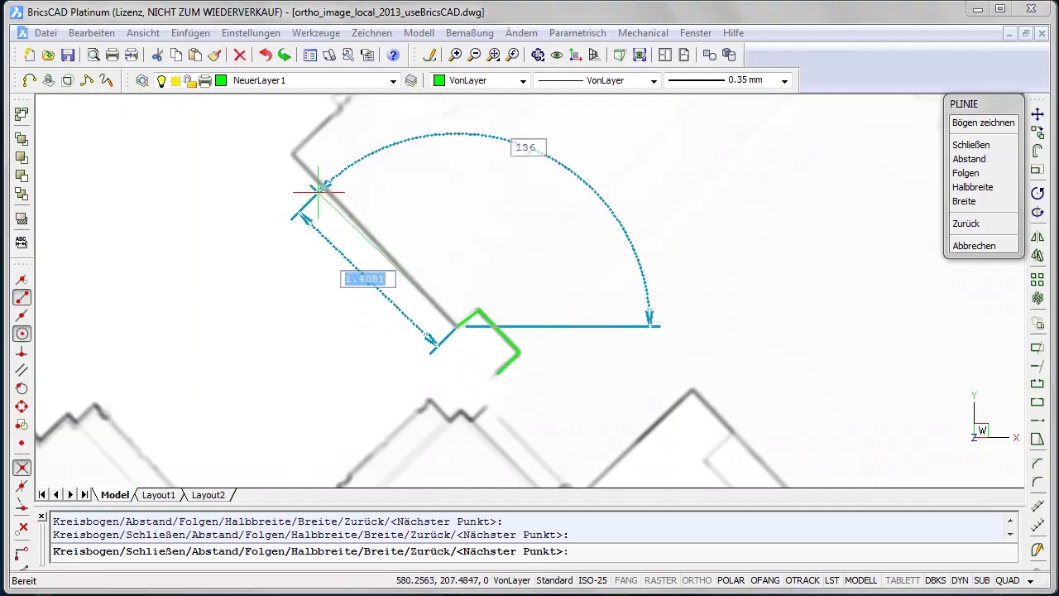
click(292, 154)
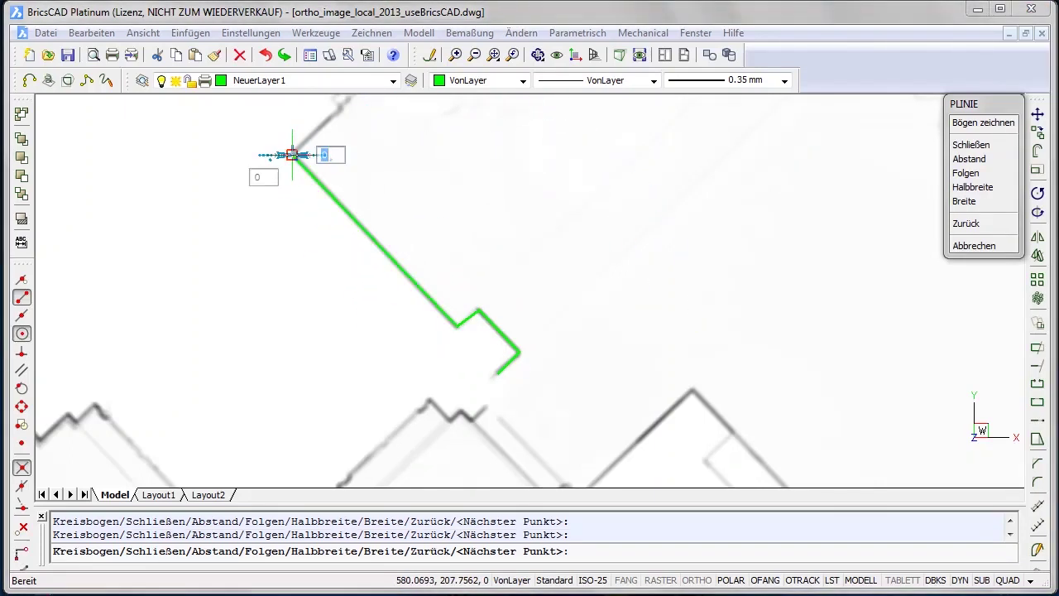
middle_drag(292, 154, 290, 367)
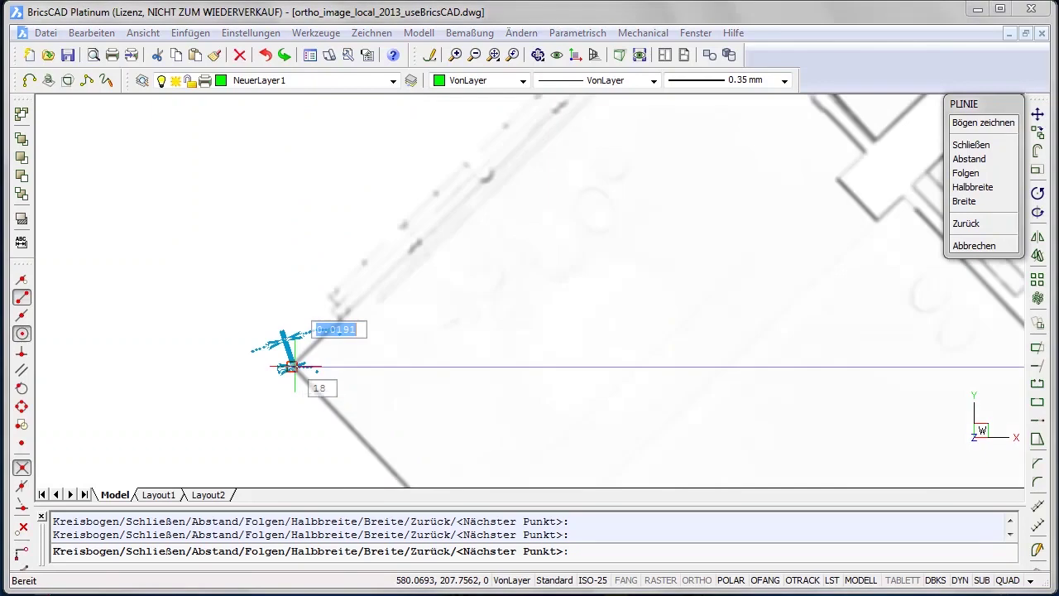
click(336, 324)
key(Return)
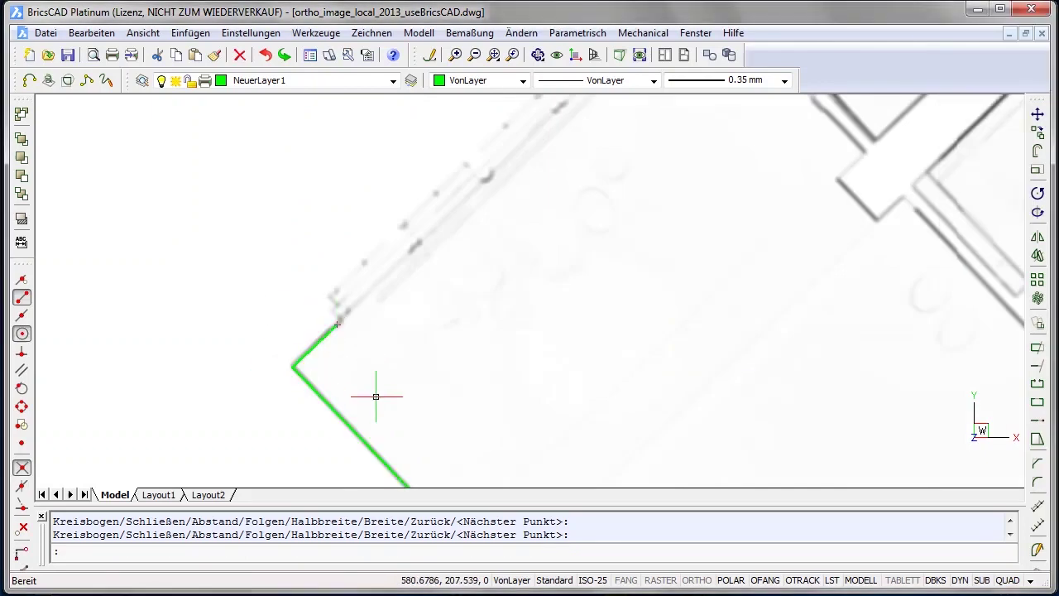
Turn off lineweight display so the traced polyline appears thin
middle_drag(366, 390, 393, 275)
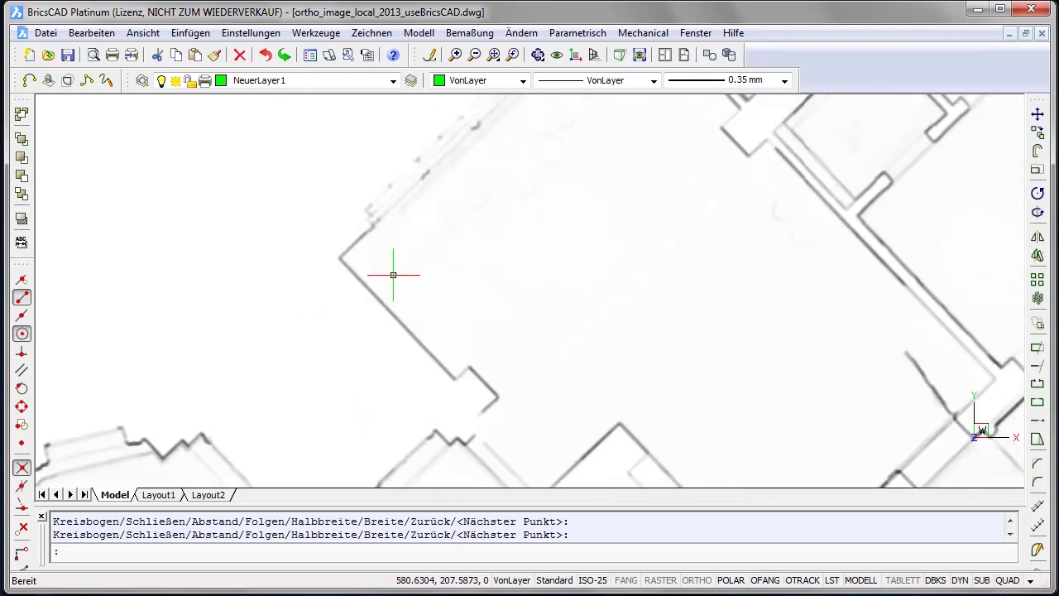
scroll(393, 275, down, 3)
scroll(392, 290, up, 3)
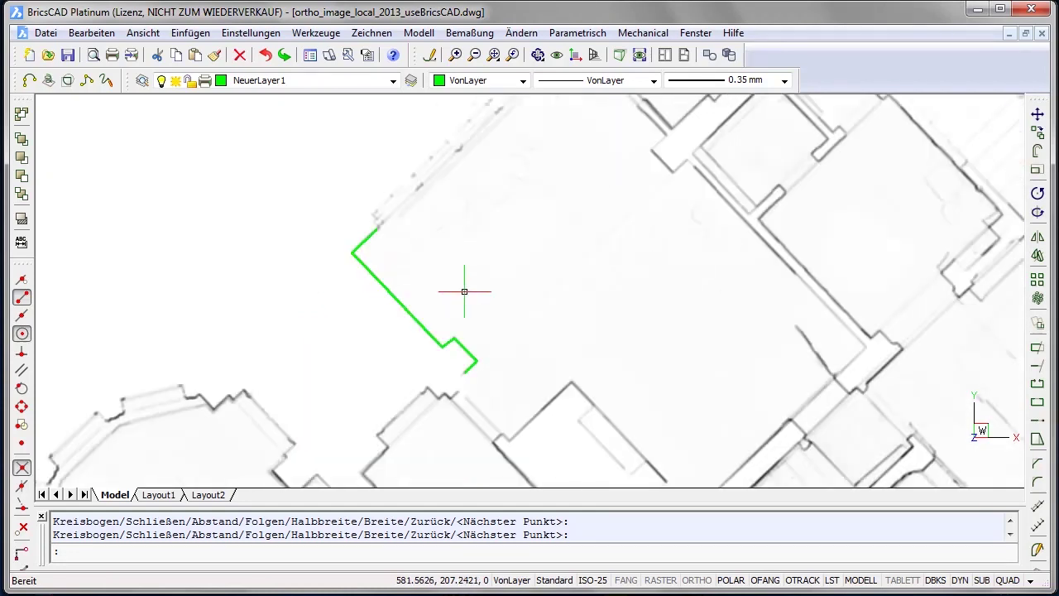
scroll(459, 298, up, 3)
key(Escape)
click(831, 580)
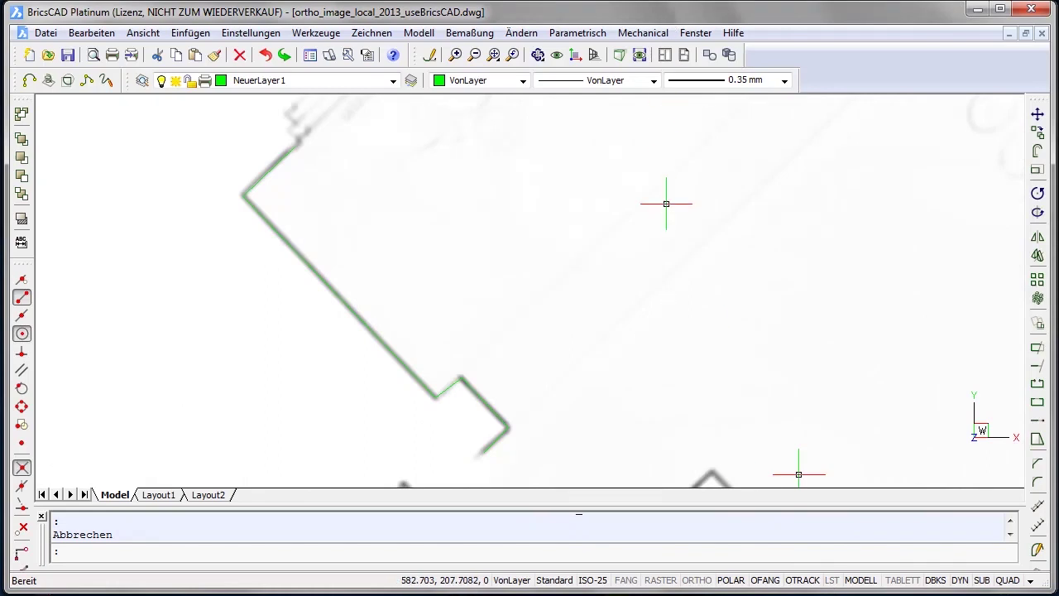
scroll(666, 208, down, 3)
mouse_move(666, 207)
middle_down()
mouse_move(640, 349)
mouse_move(553, 348)
middle_up()
scroll(554, 346, down, 3)
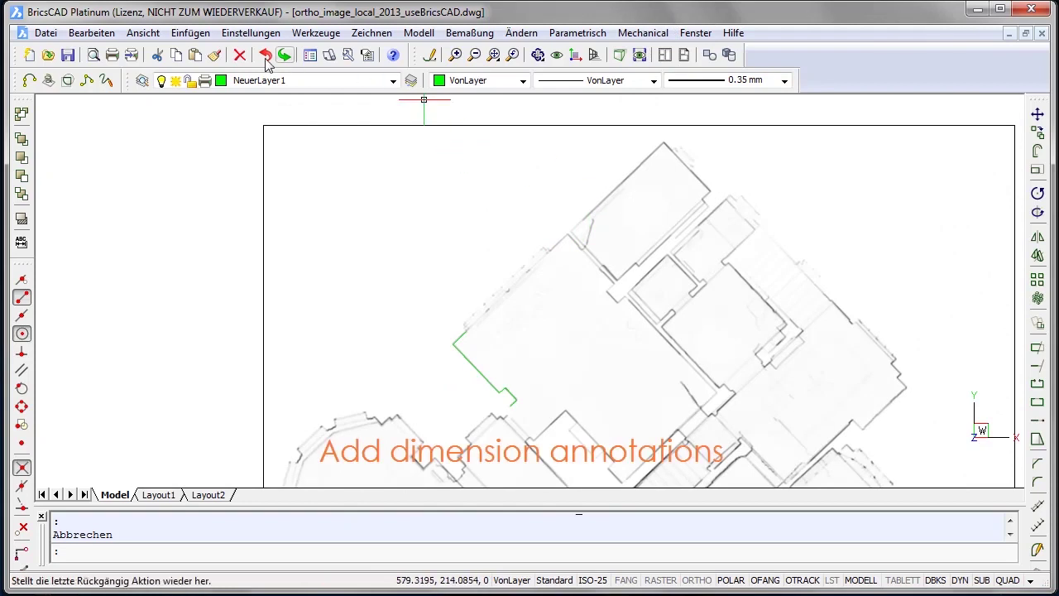
Add an aligned dimension of 3.33 from the wall point to the building corner
click(469, 34)
click(478, 68)
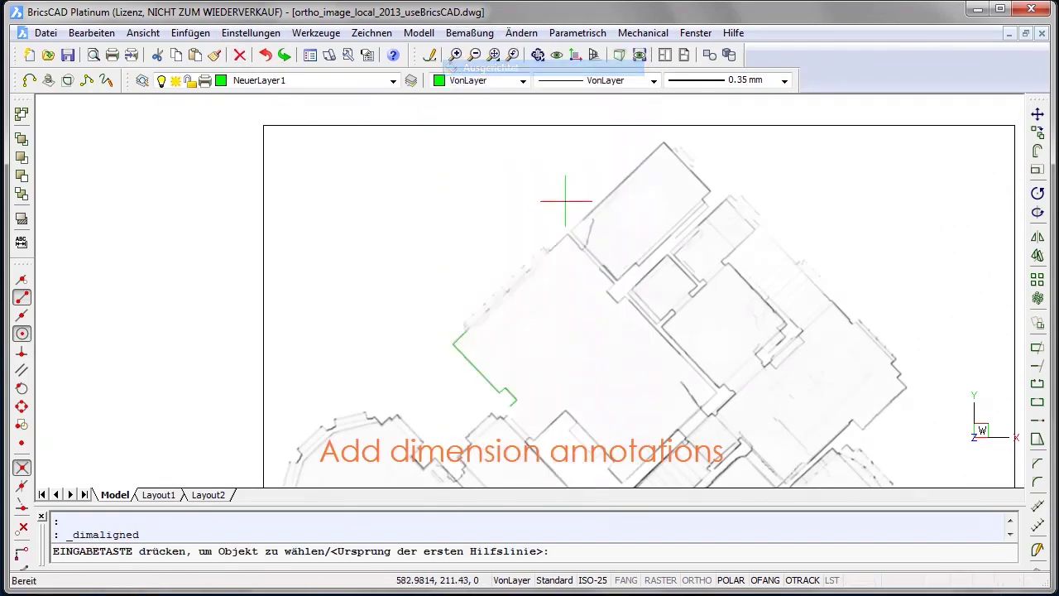
scroll(571, 225, up, 3)
click(571, 247)
middle_drag(570, 247, 759, 203)
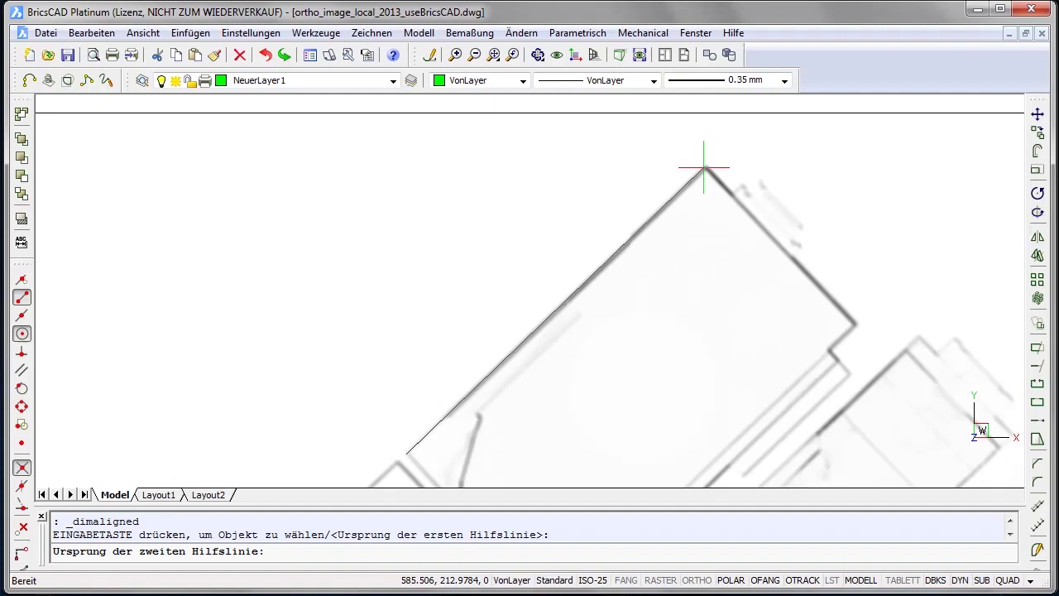
click(703, 171)
click(667, 143)
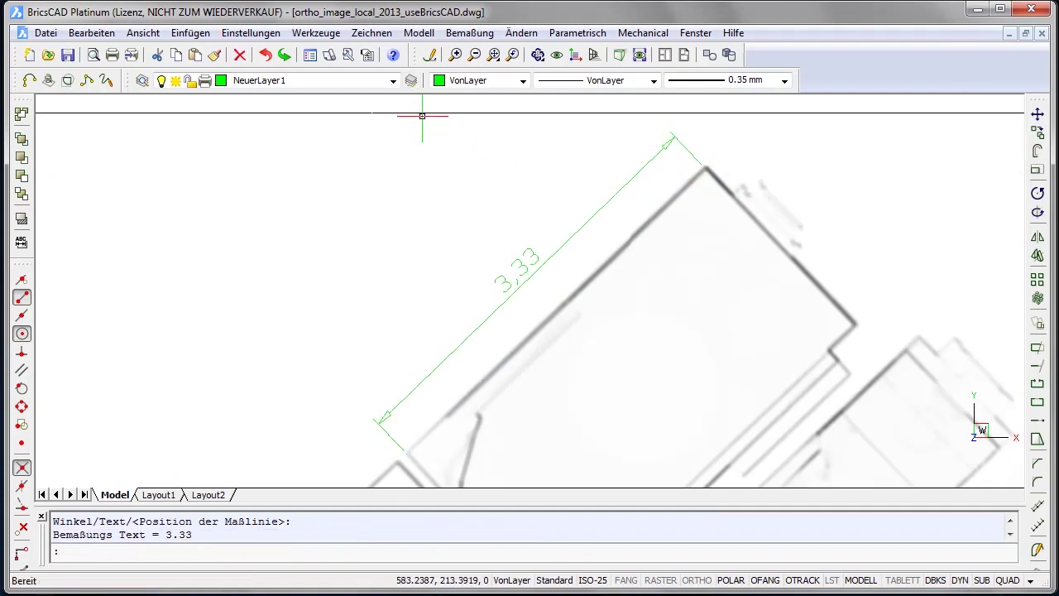
With object snap off, add a 1.74 aligned dimension beside the room and display lineweights
key(Return)
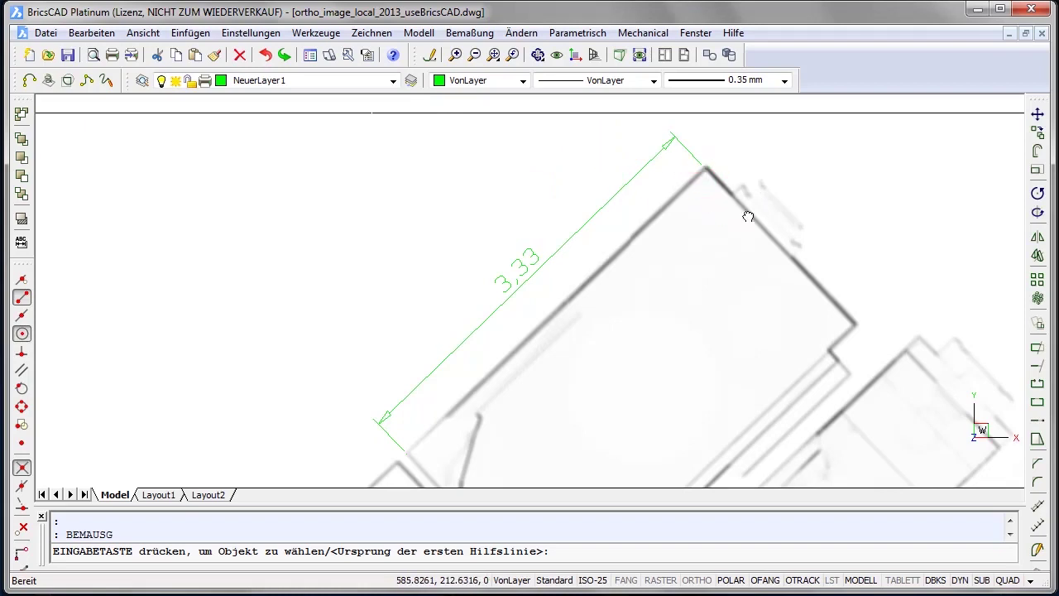
middle_drag(747, 215, 751, 158)
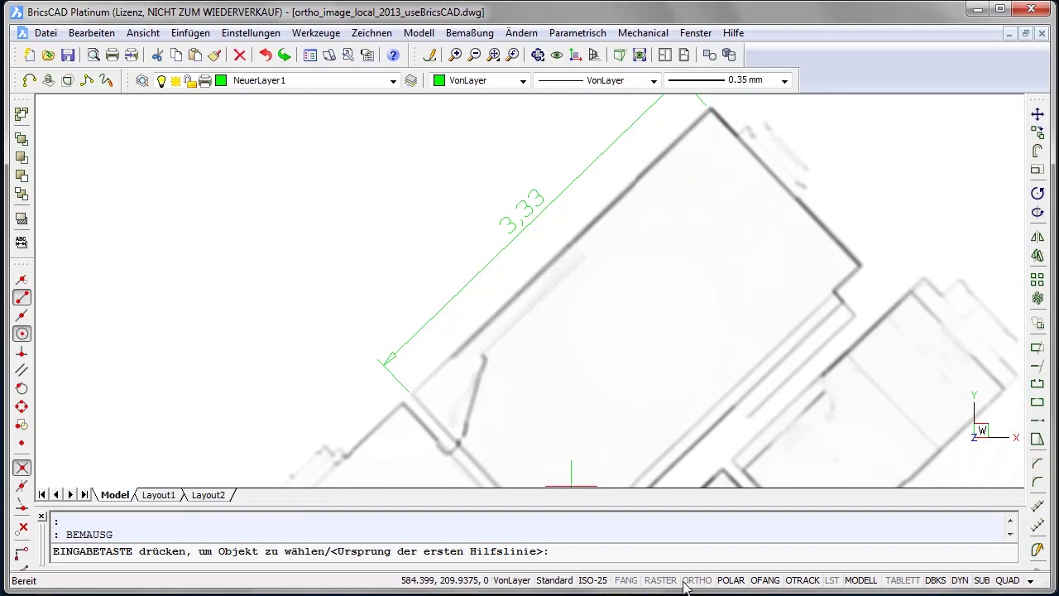
click(762, 581)
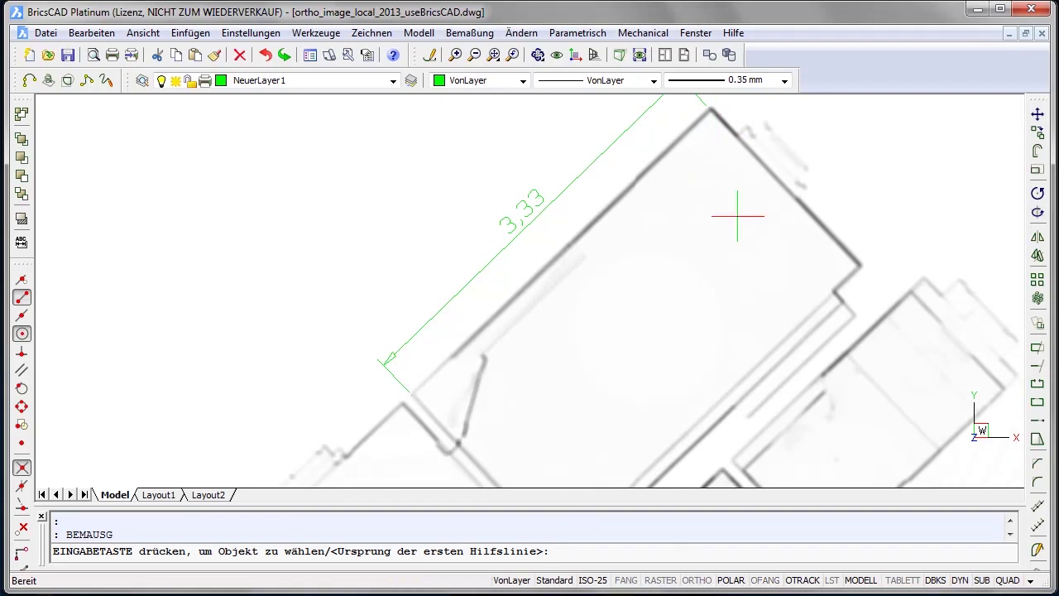
click(709, 108)
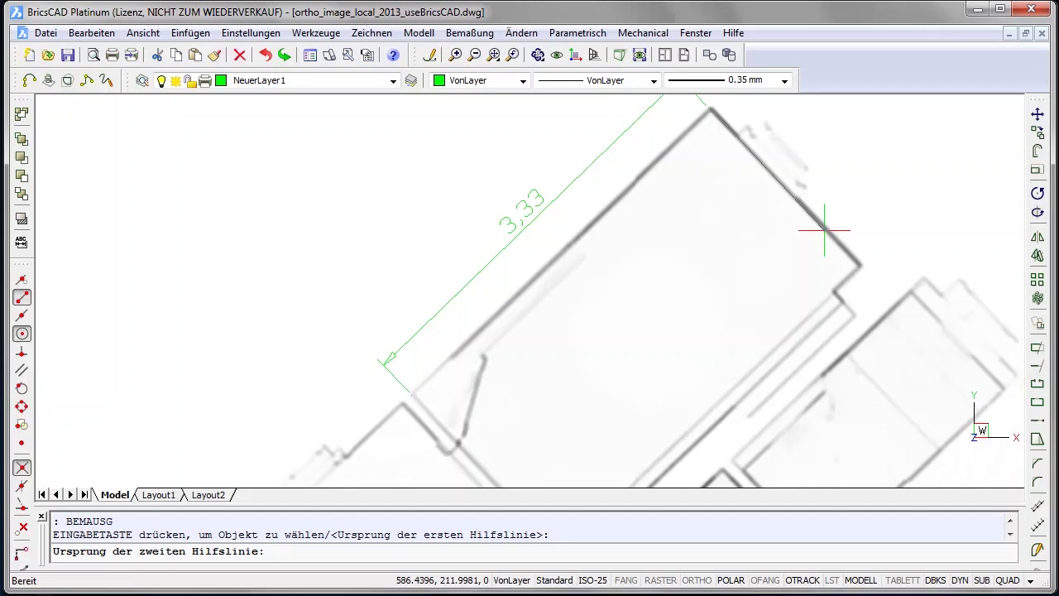
click(864, 265)
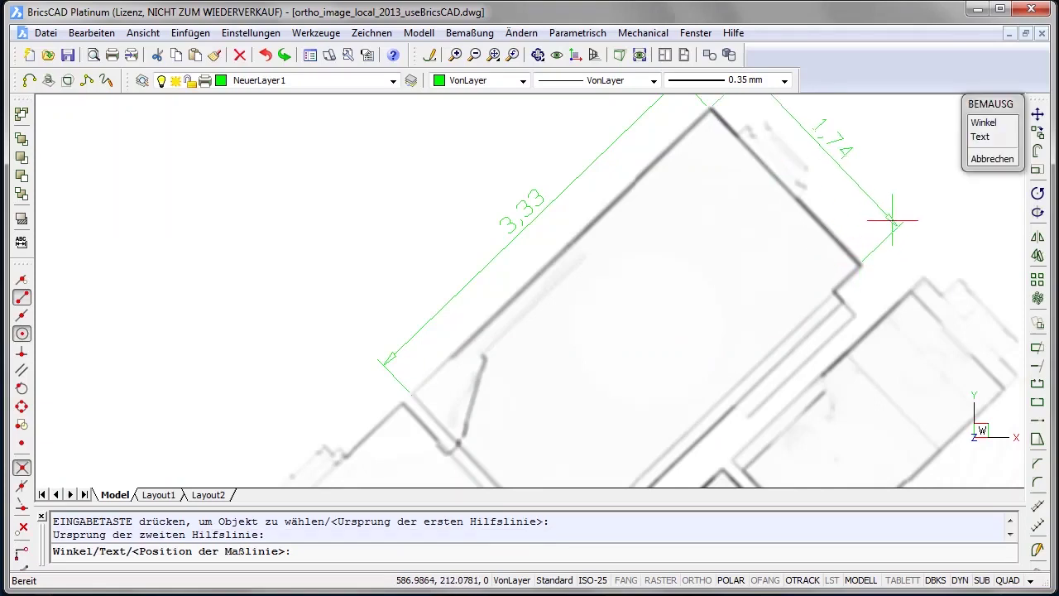
click(890, 218)
scroll(879, 225, down, 1)
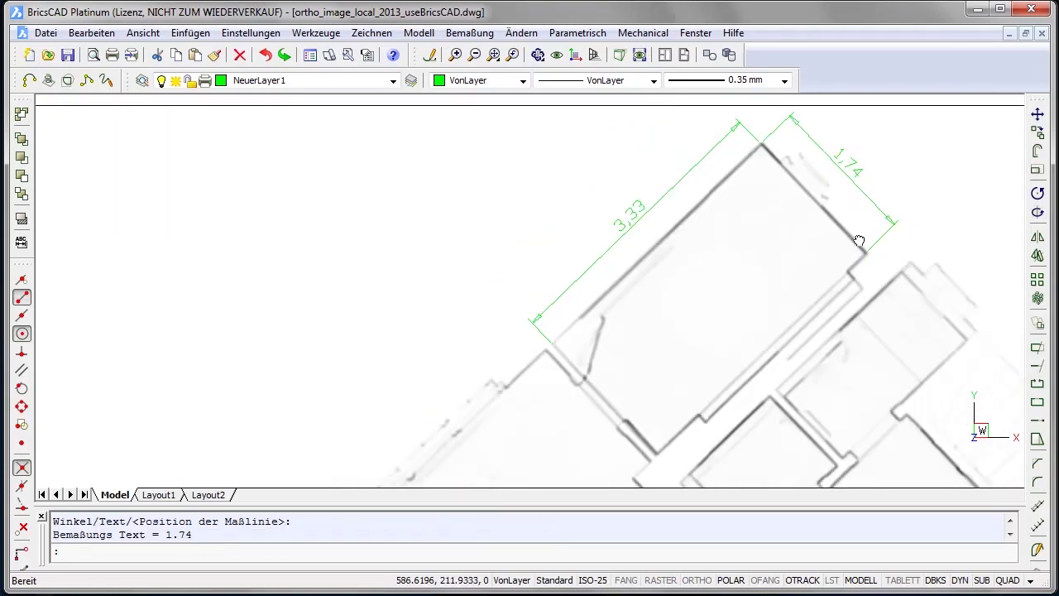
middle_drag(852, 233, 831, 248)
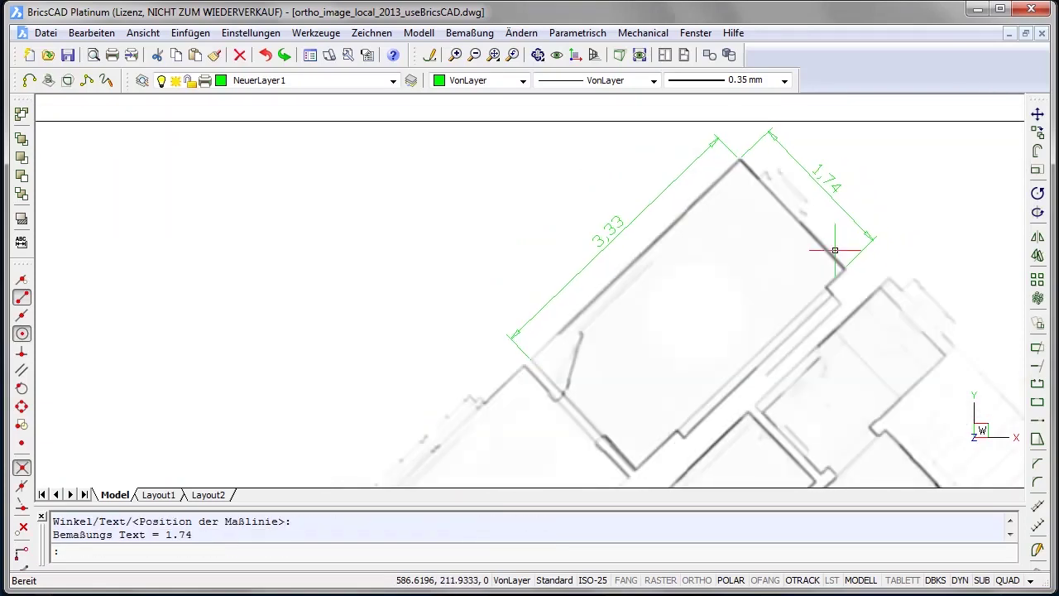
click(840, 581)
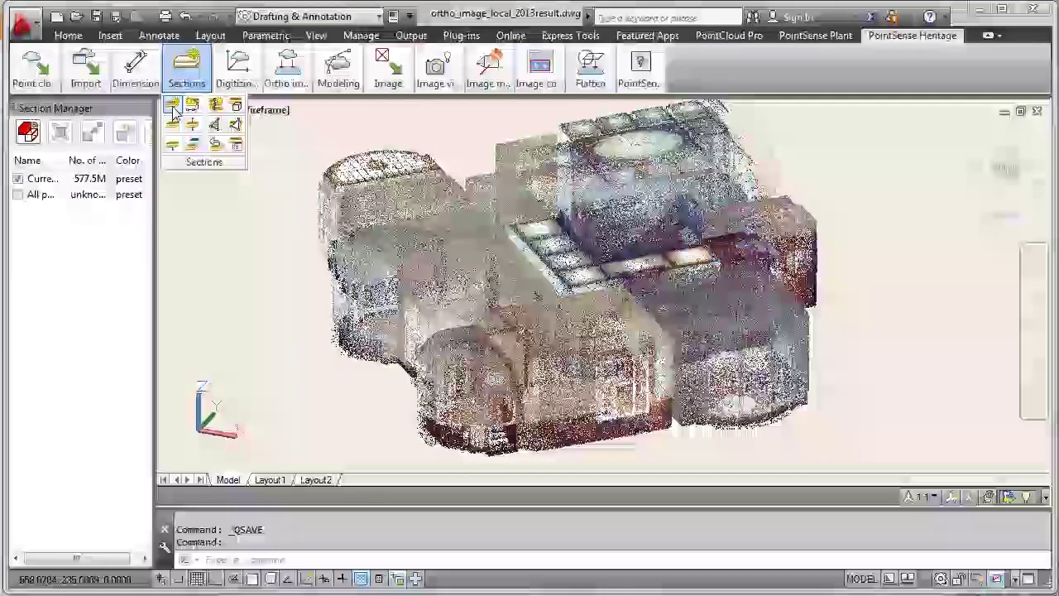
Define an XY slice of the point cloud between two boundary points, 0.2 thick
click(172, 105)
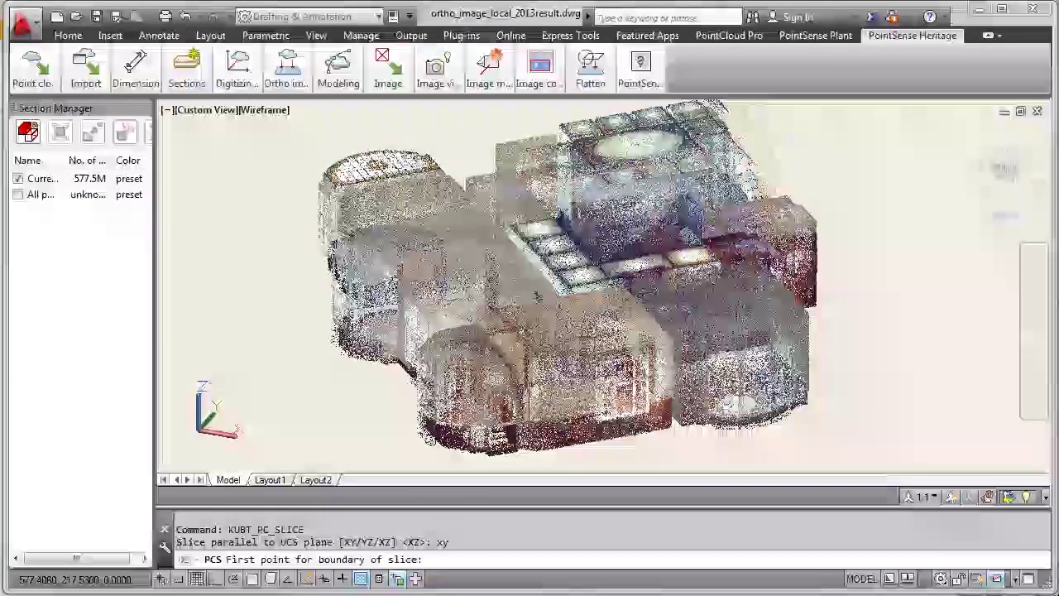
click(252, 579)
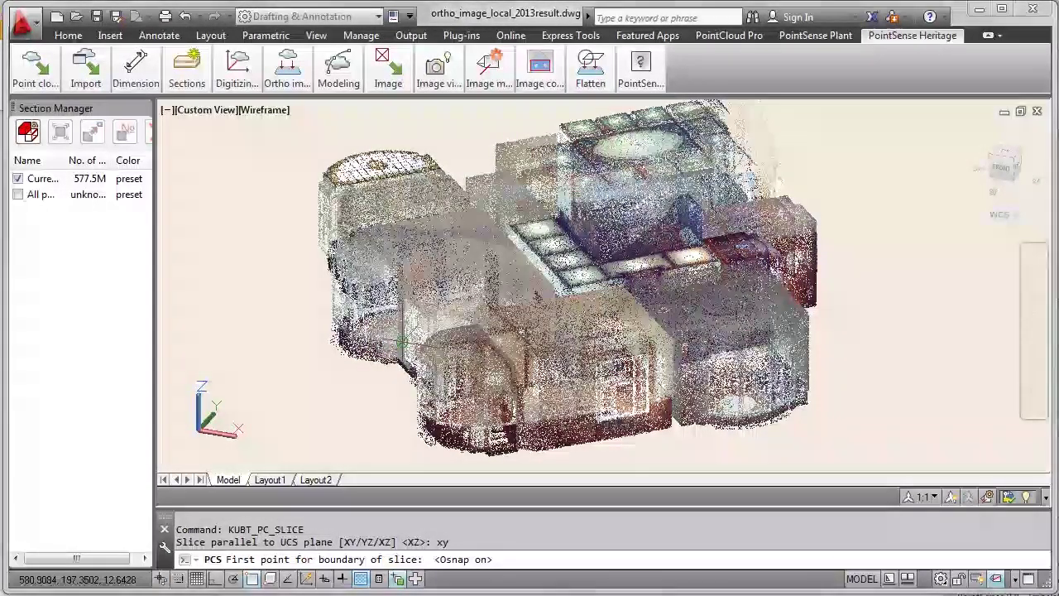
click(407, 338)
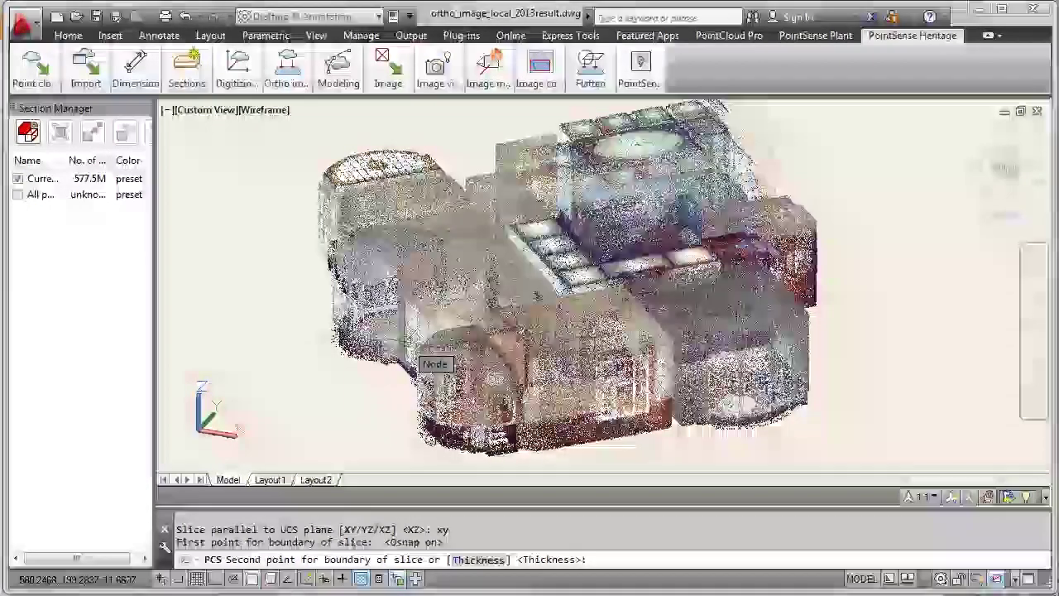
click(430, 359)
key(Return)
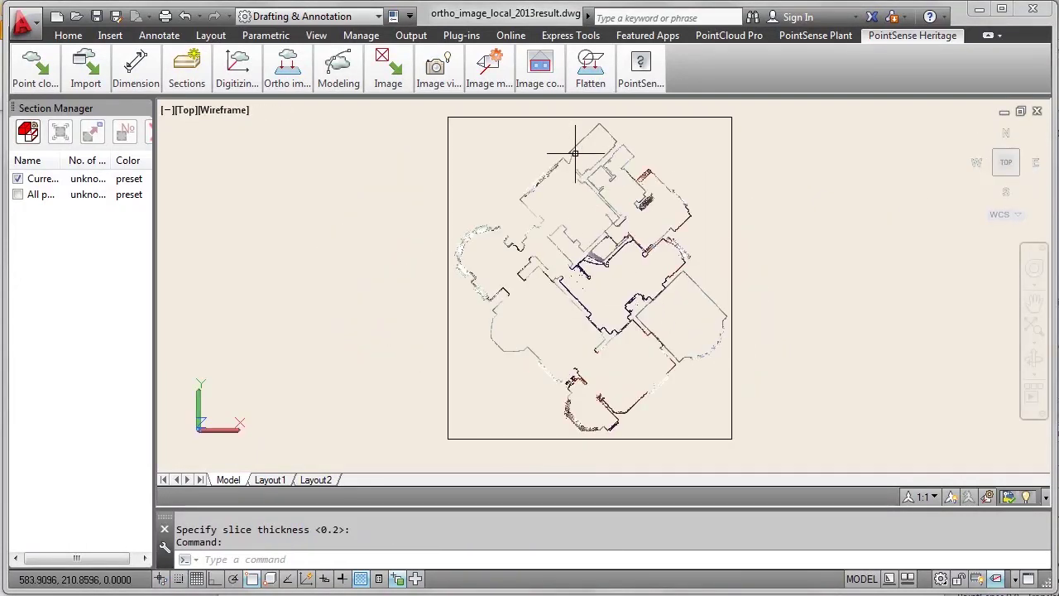
Set the ortho image X-ray to 90% at 0.01 units per pixel and create it
scroll(574, 155, up, 2)
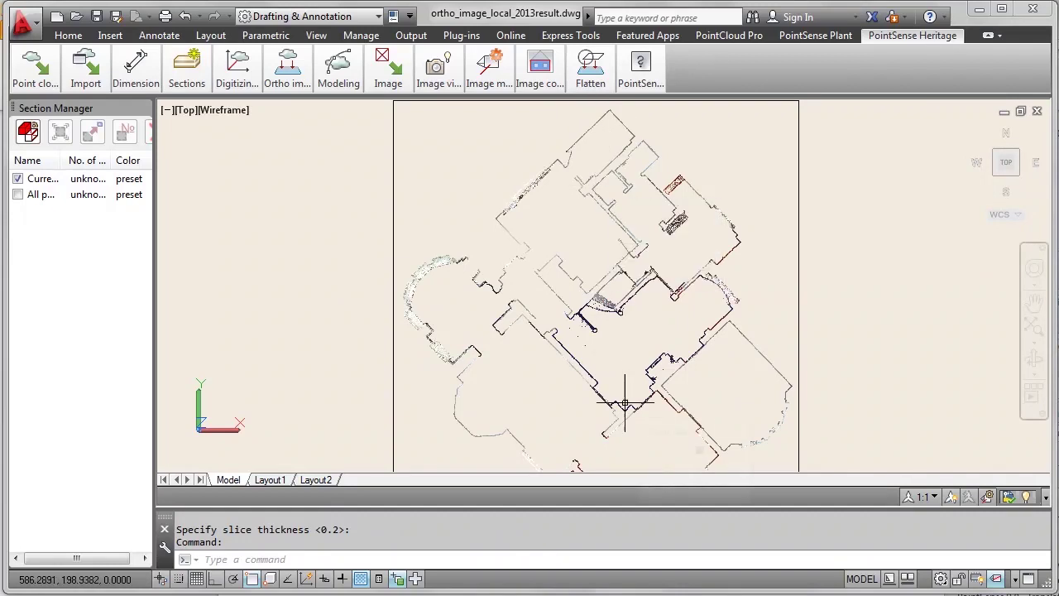
mouse_move(280, 74)
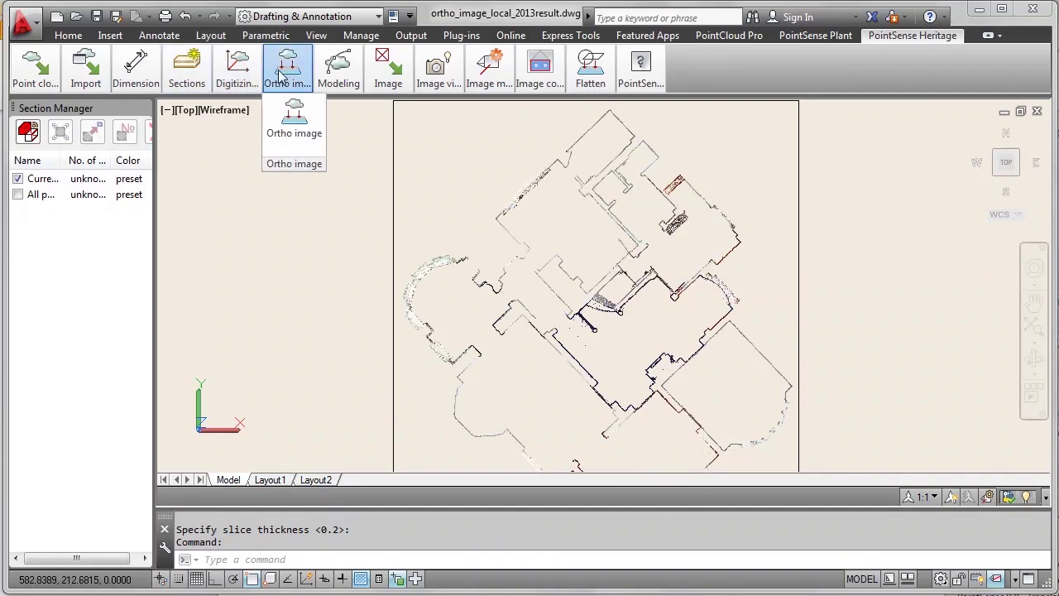
click(286, 121)
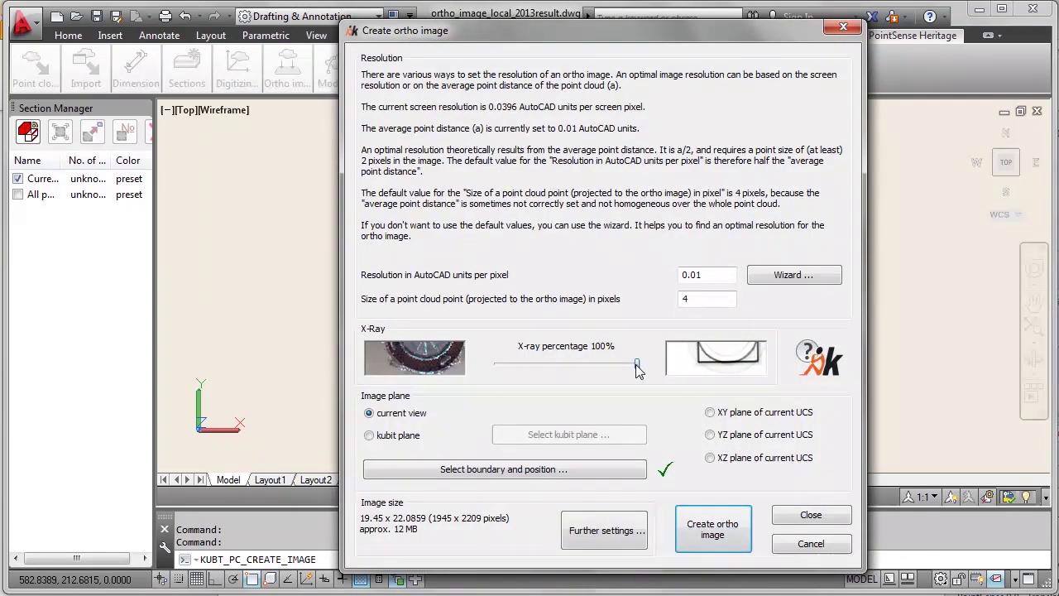
drag(637, 369, 489, 376)
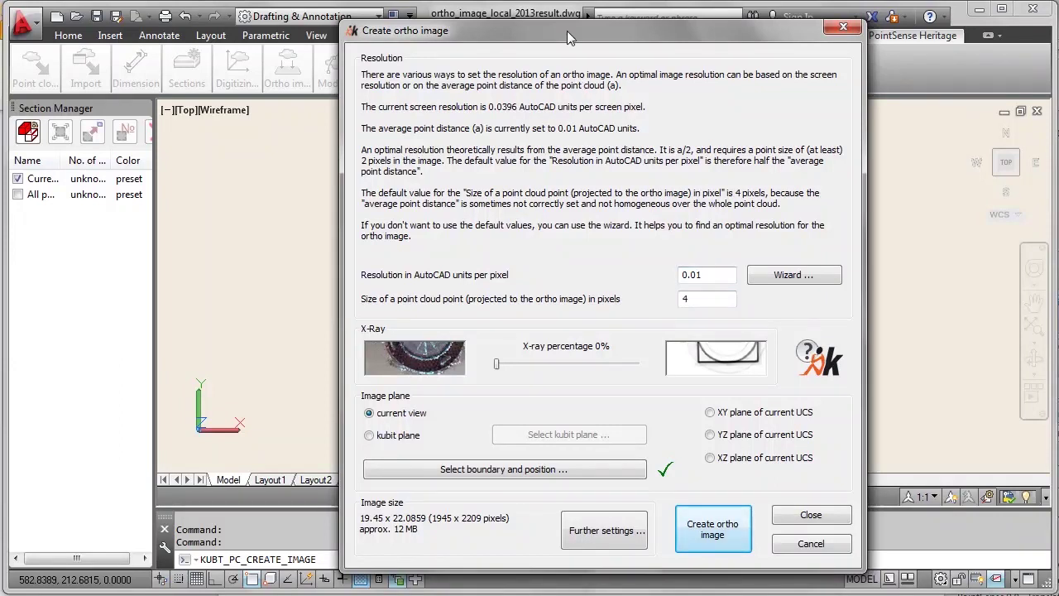
drag(567, 30, 660, 64)
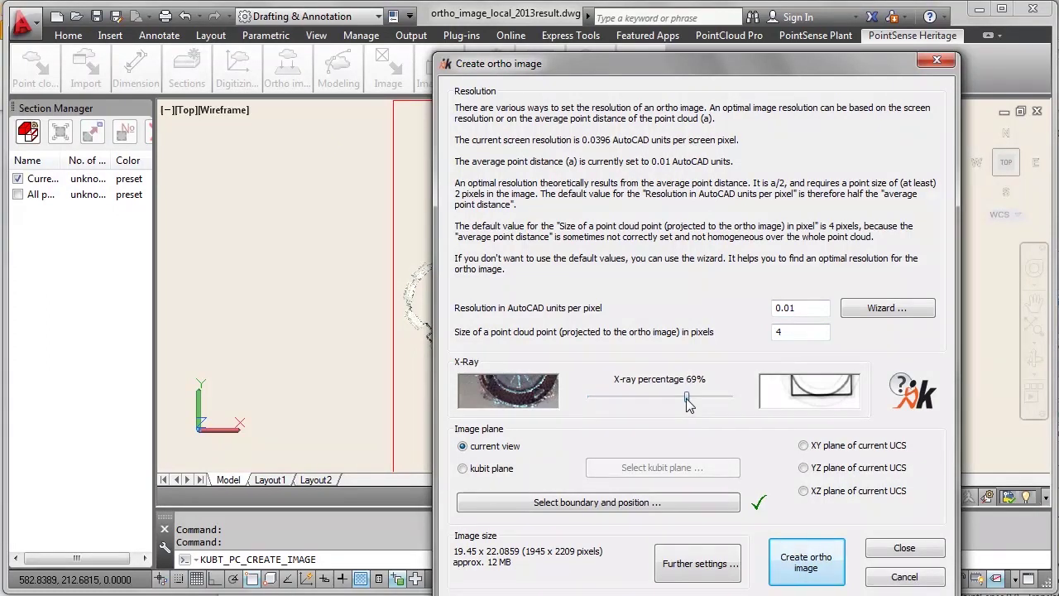
drag(718, 403, 715, 404)
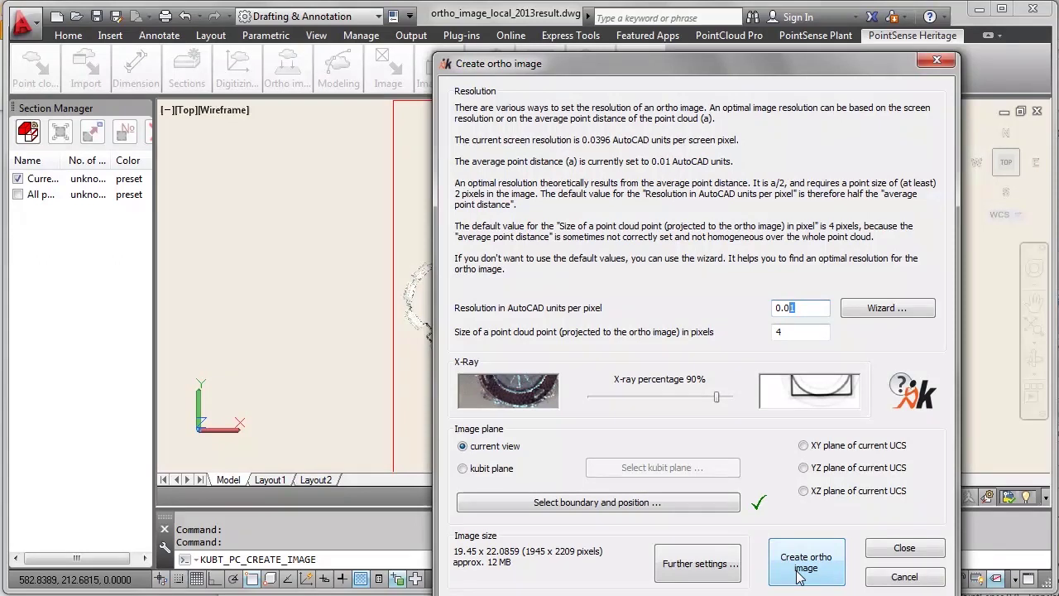
drag(678, 71, 650, 34)
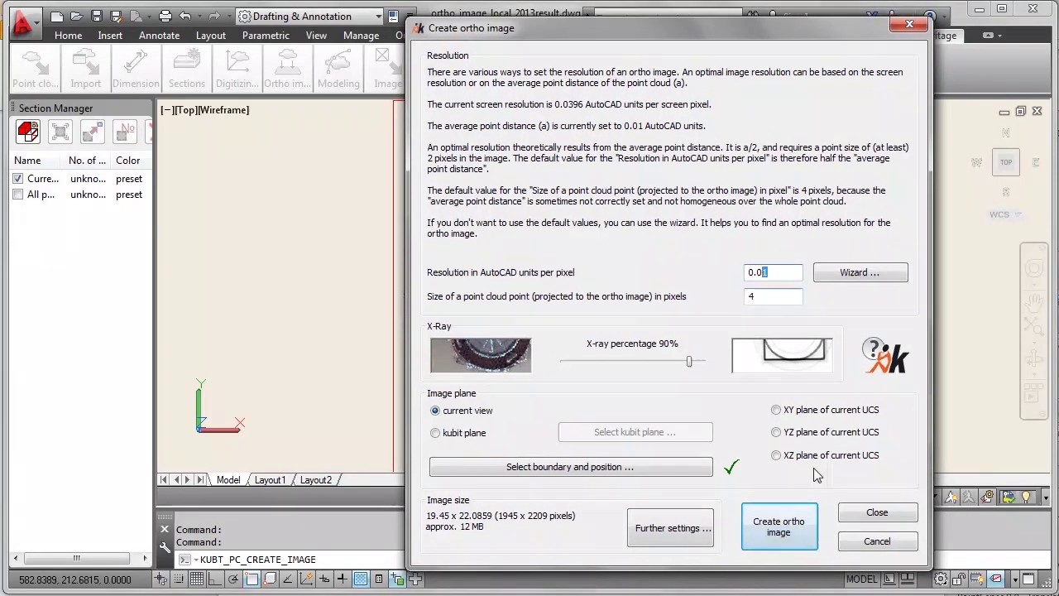
click(790, 523)
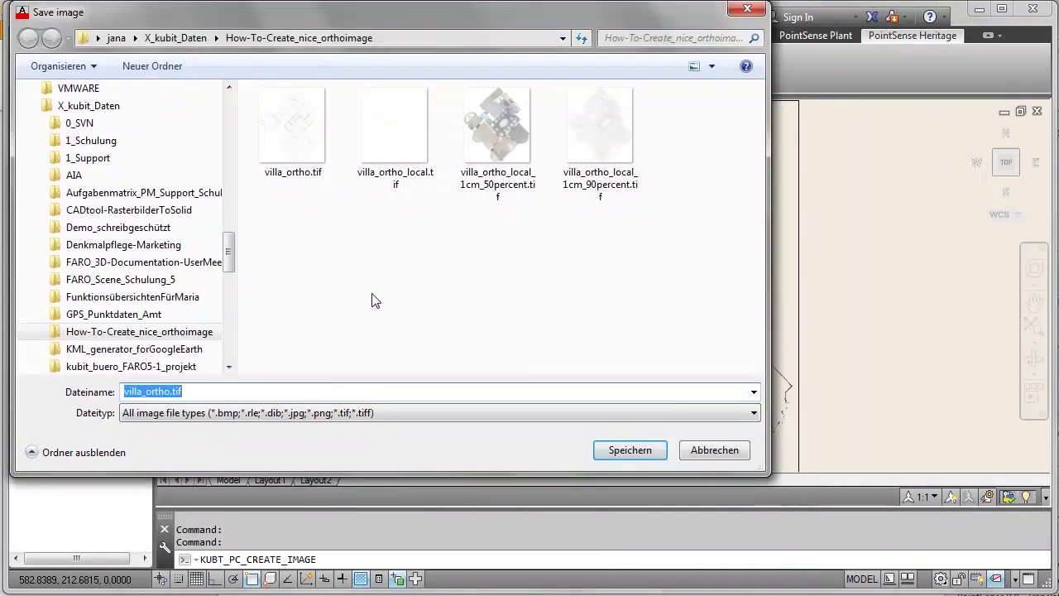
Save the ortho image as villa_ortho_slice with PNG (*.png) file type
click(168, 392)
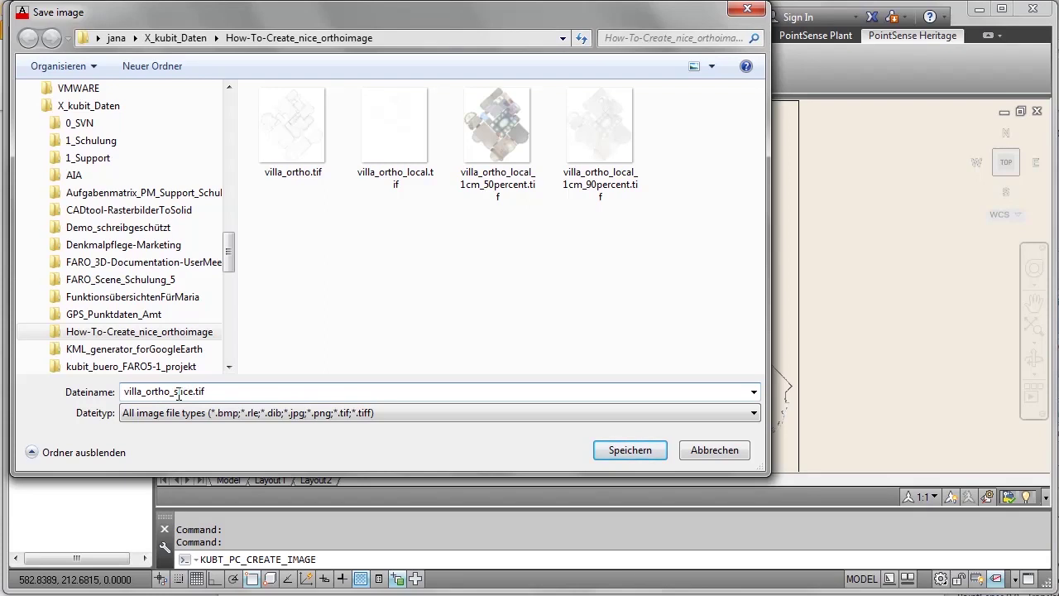
click(402, 413)
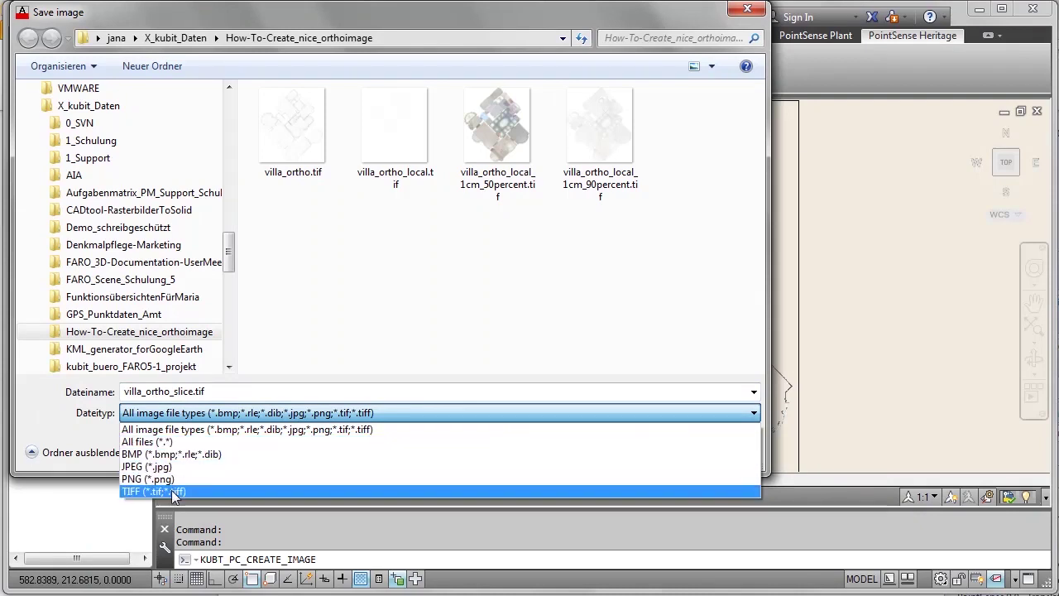
click(154, 478)
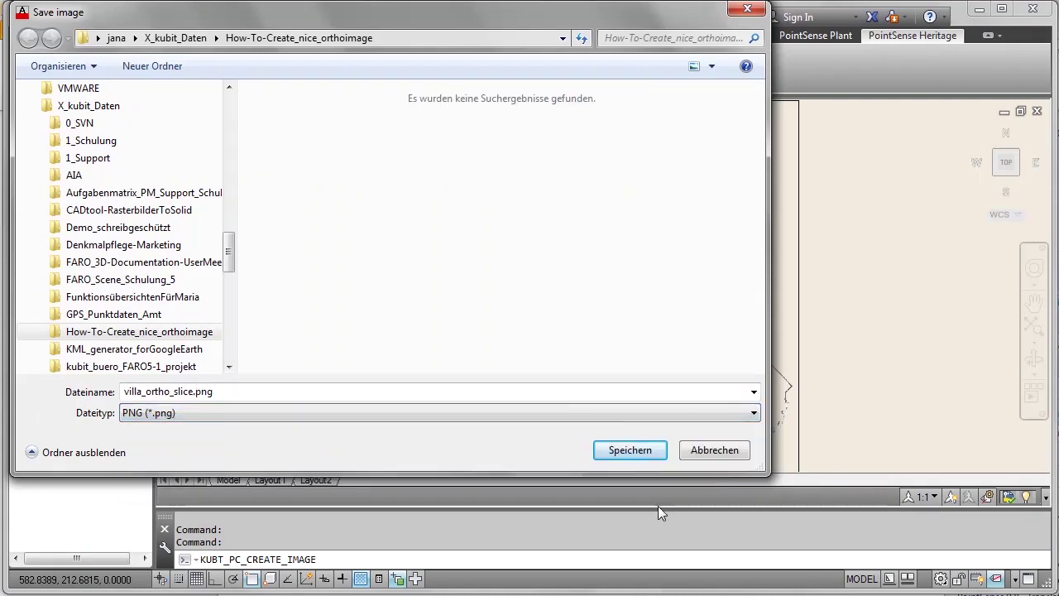
click(619, 454)
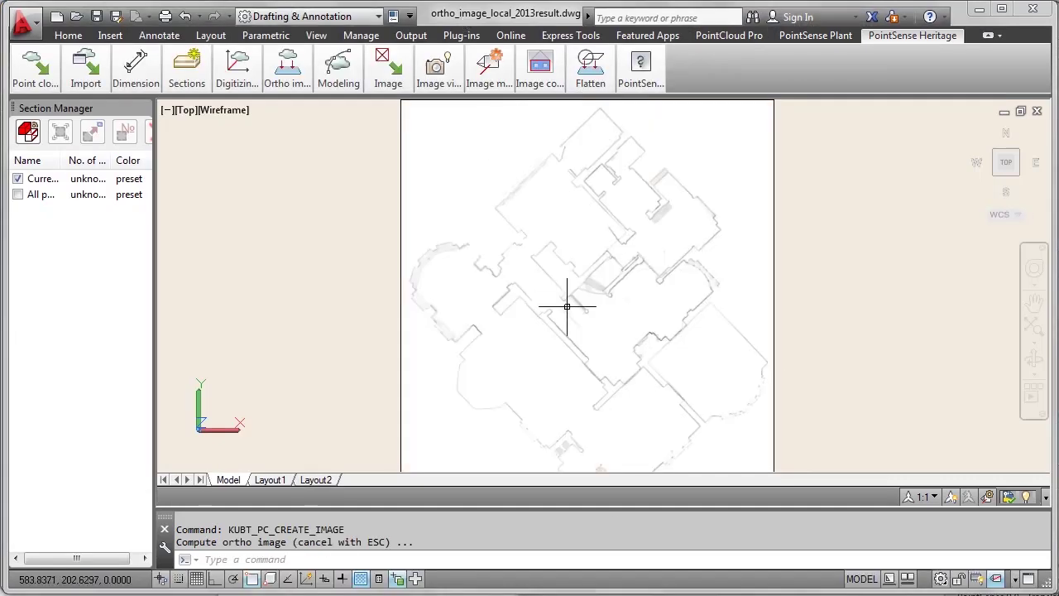
Zoom into the finished floor-plan ortho image to inspect the wall outlines
scroll(587, 278, up, 3)
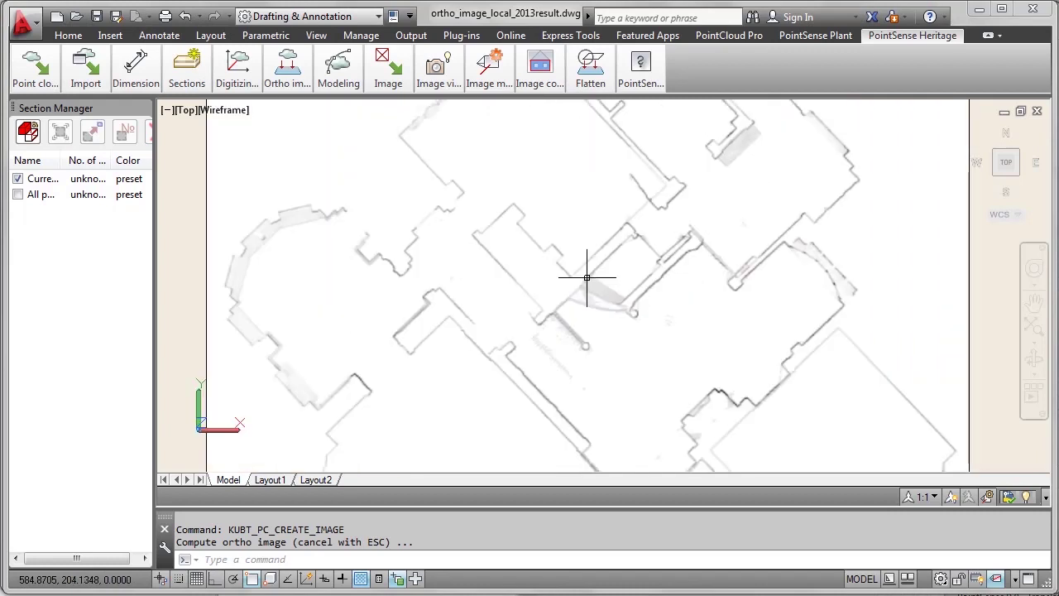
scroll(513, 245, up, 2)
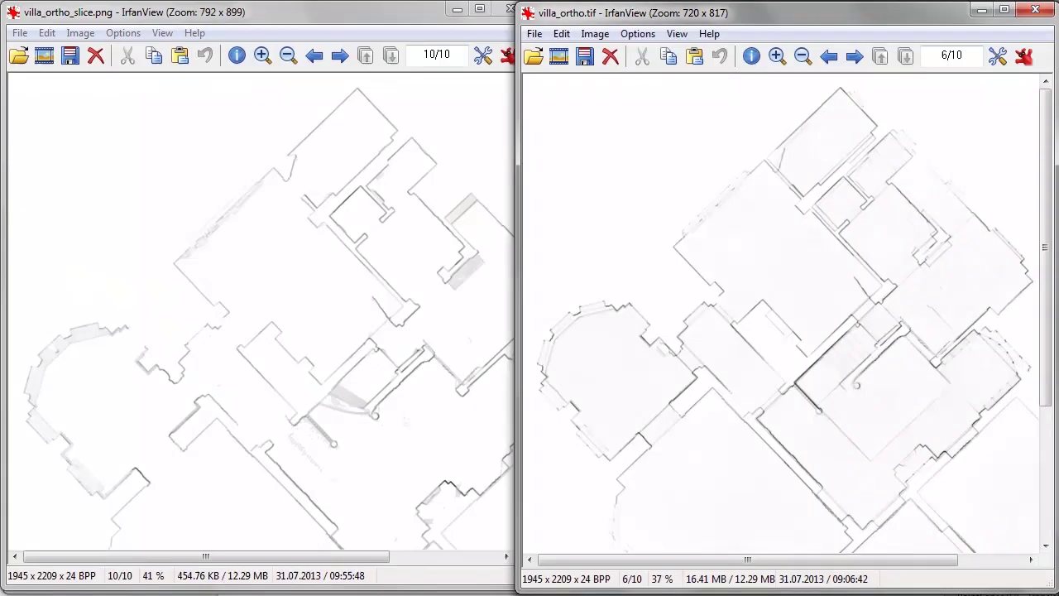
Bring villa_ortho_slice.png and villa_ortho.tif forward in turn to compare them
click(280, 15)
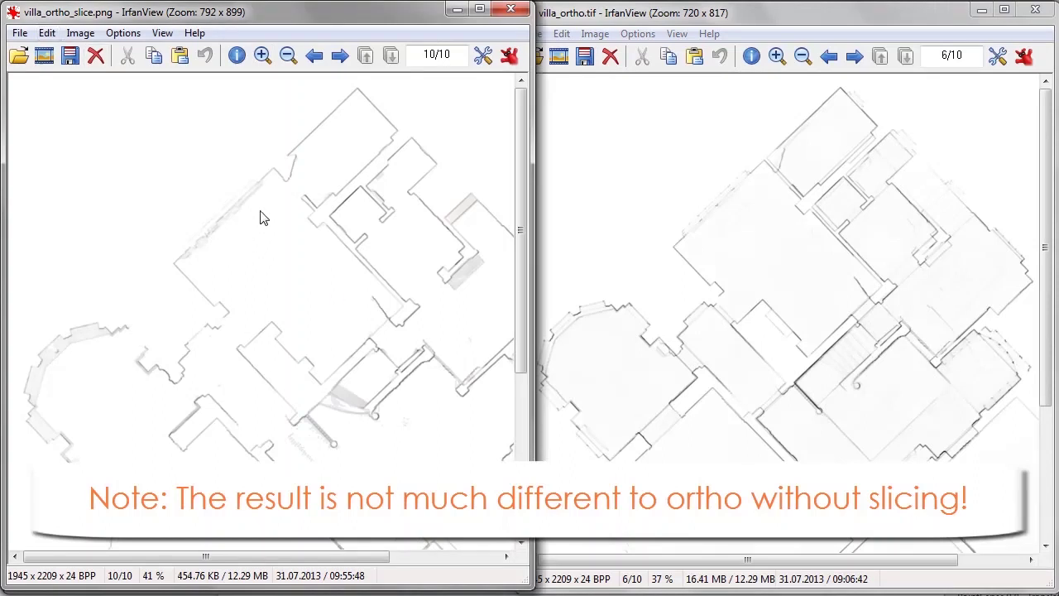
click(744, 18)
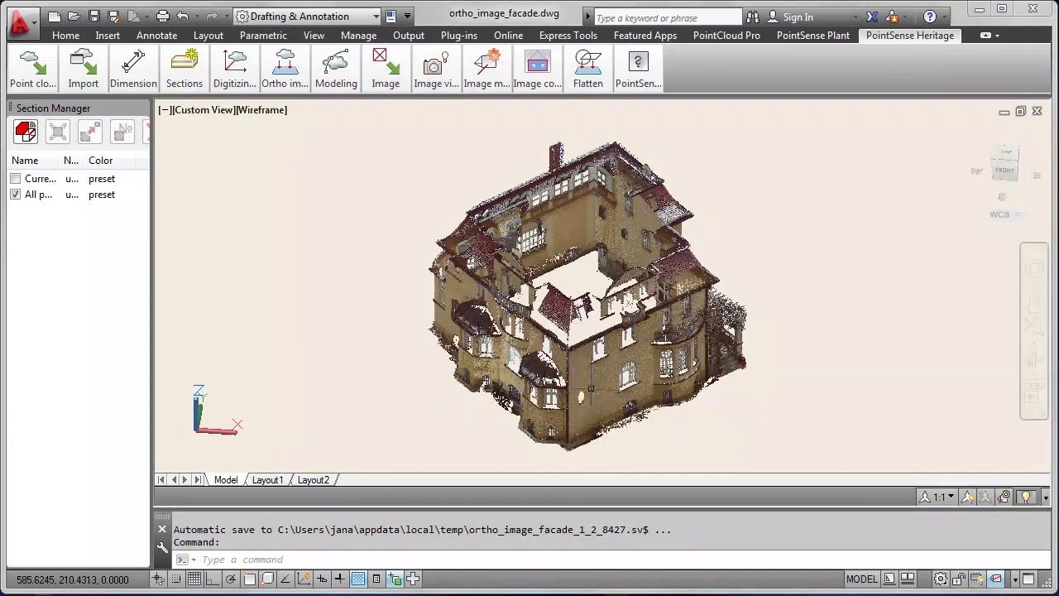
Switch the villa point cloud to a top-down view and zoom in
shift+middle_drag(540, 320, 513, 359)
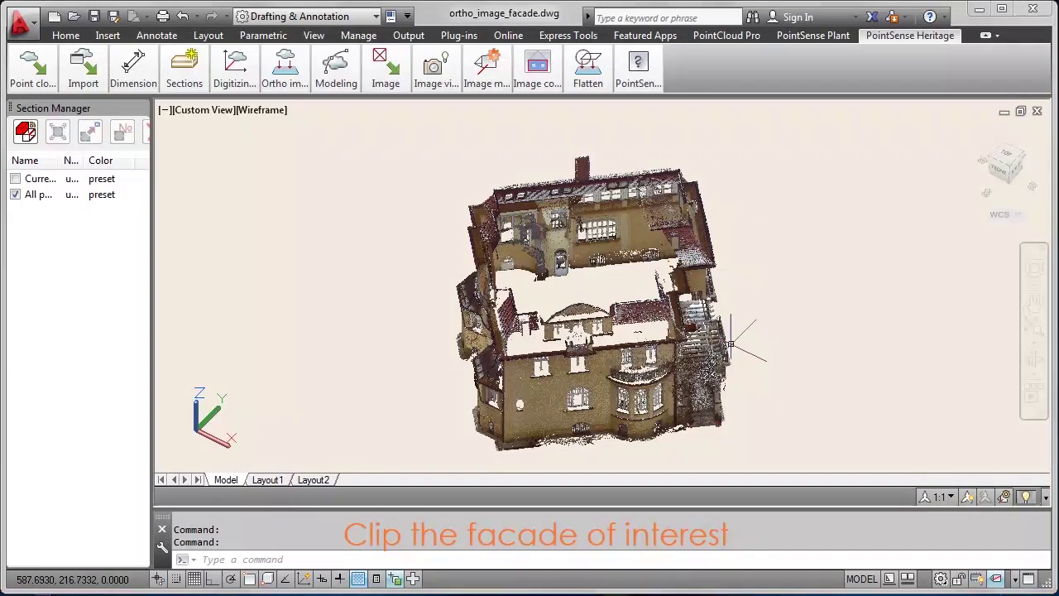
click(1004, 159)
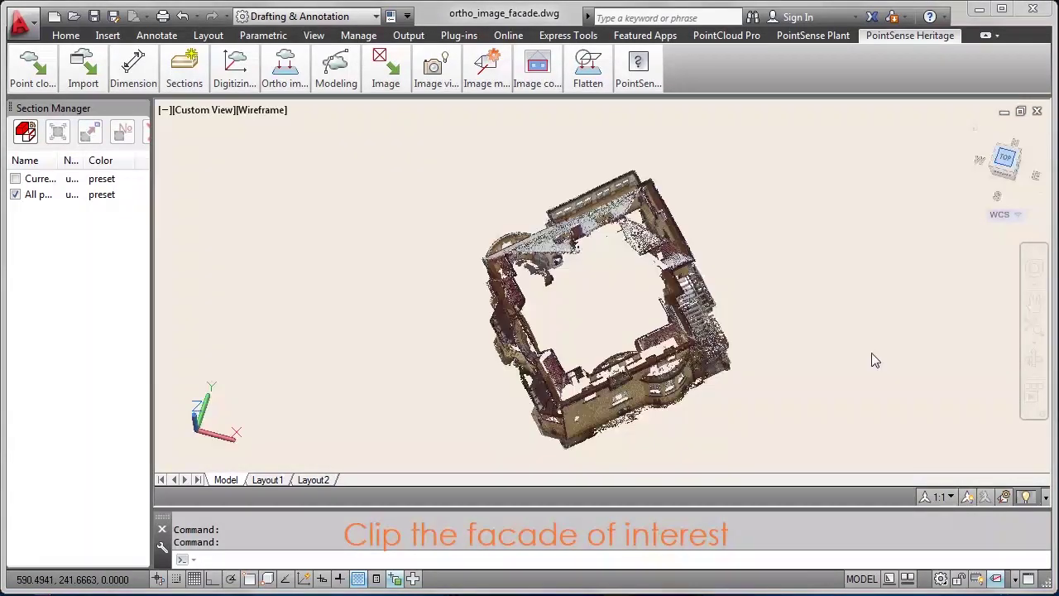
scroll(669, 359, up, 5)
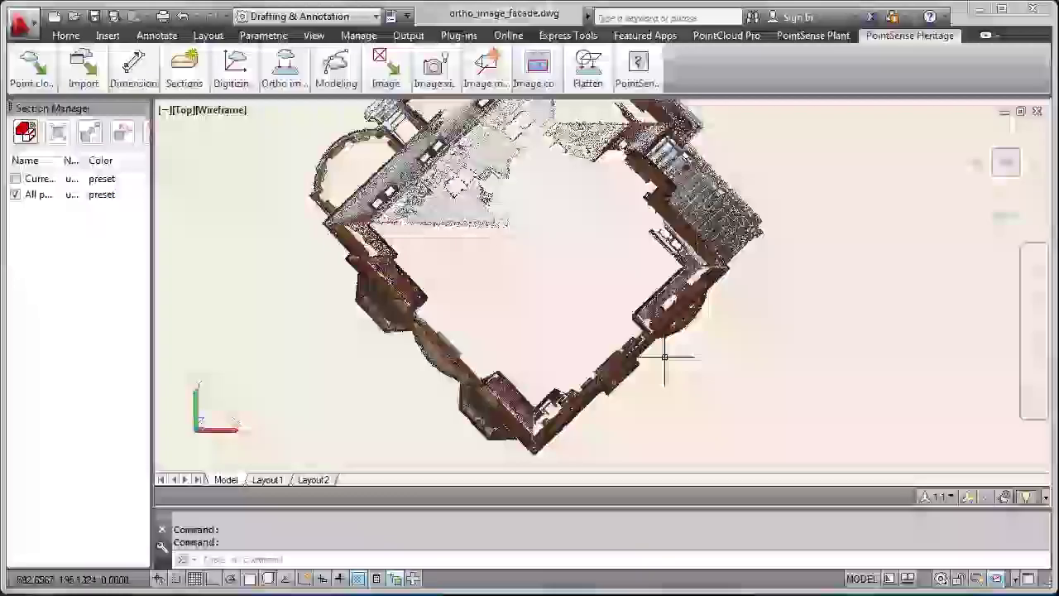
Clip the cloud with a five-corner polygon around one facade wall, then orbit to face it
mouse_move(184, 73)
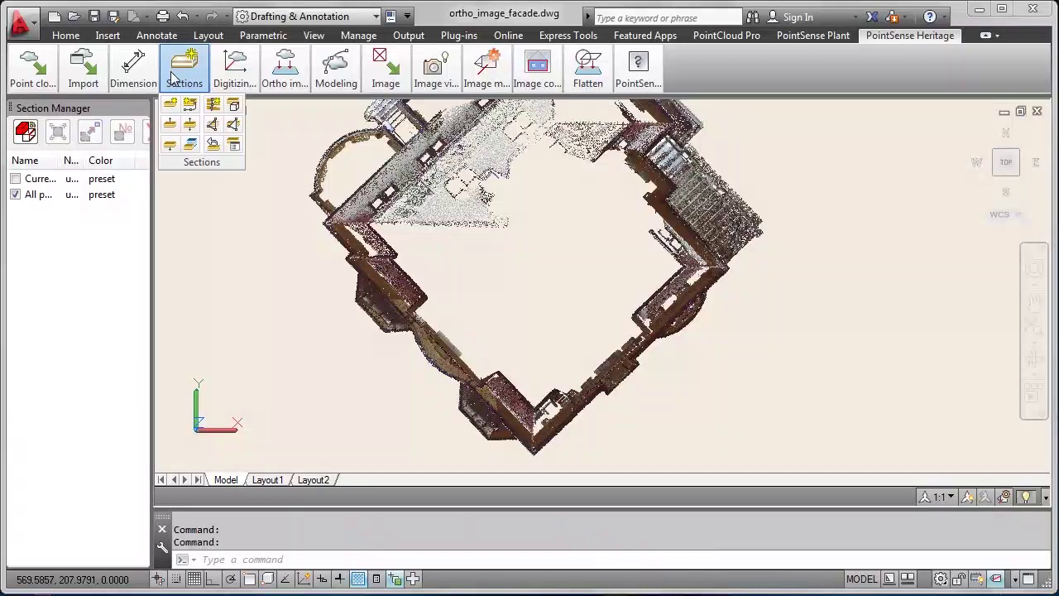
click(213, 126)
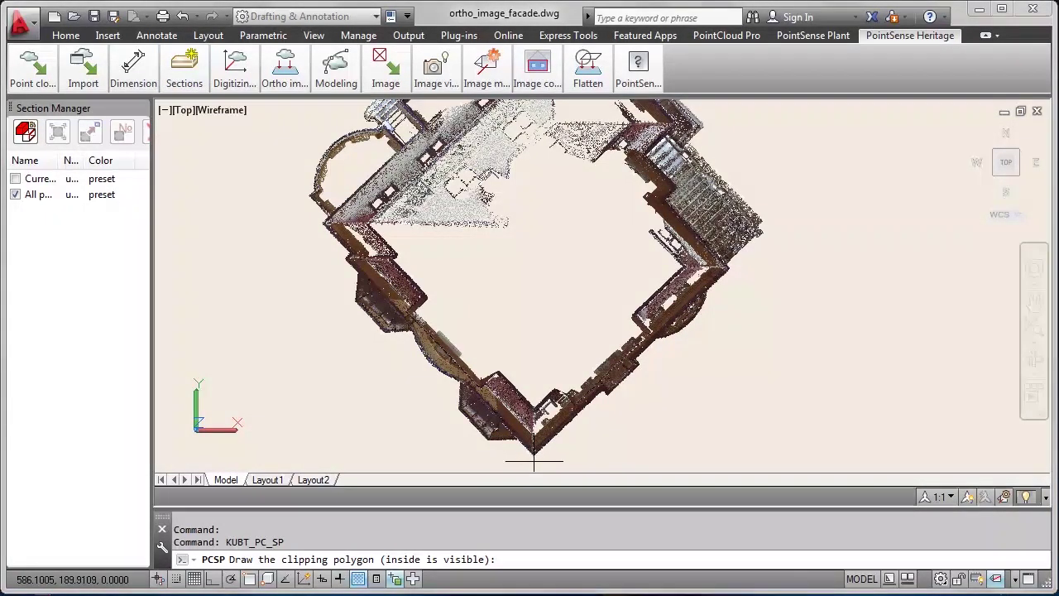
click(533, 461)
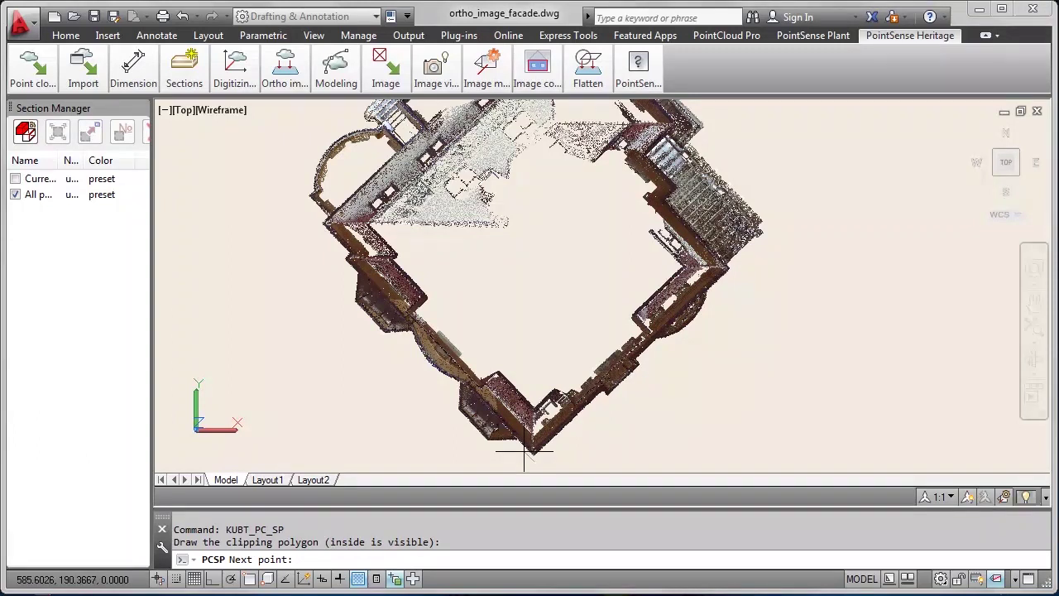
click(521, 448)
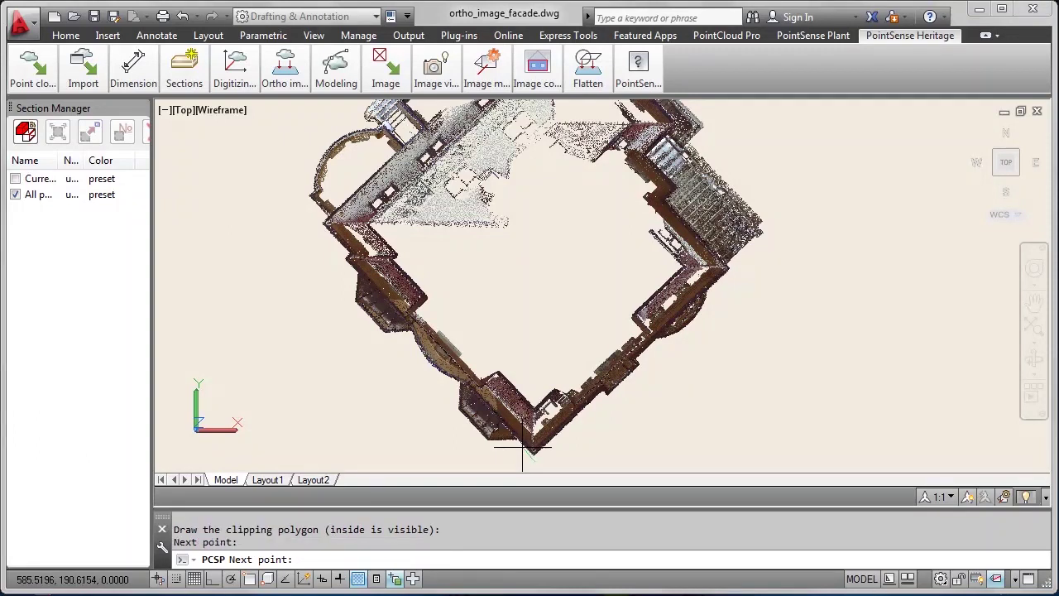
click(549, 412)
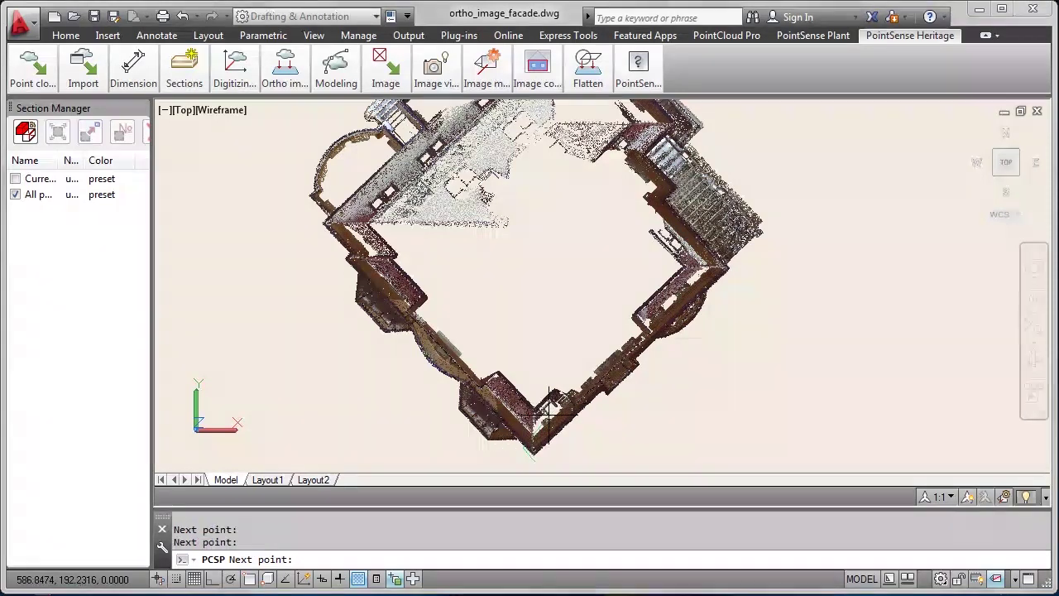
click(731, 267)
click(547, 451)
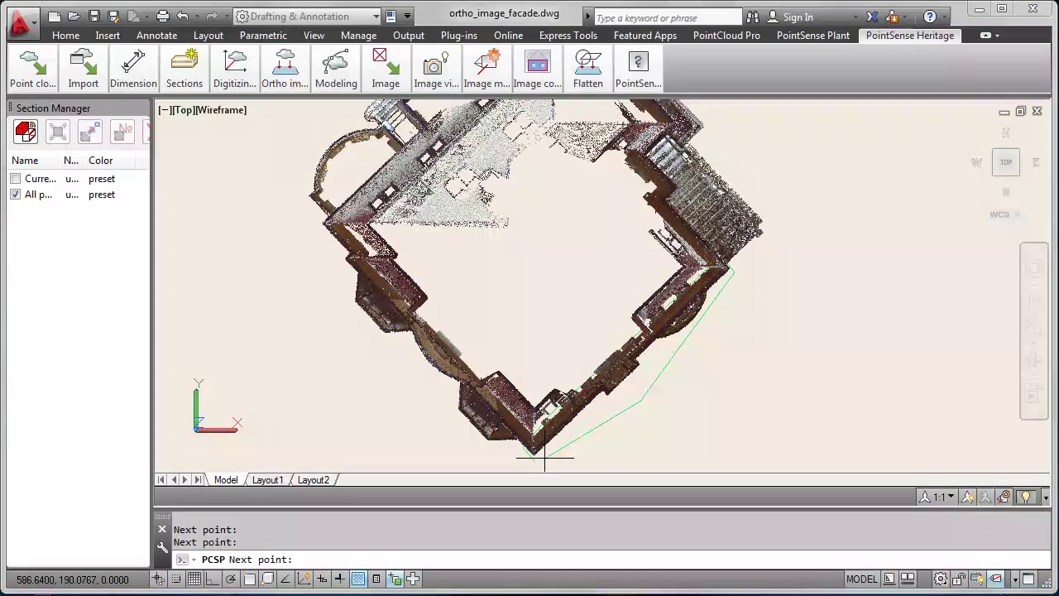
key(Return)
shift+middle_drag(628, 447, 609, 295)
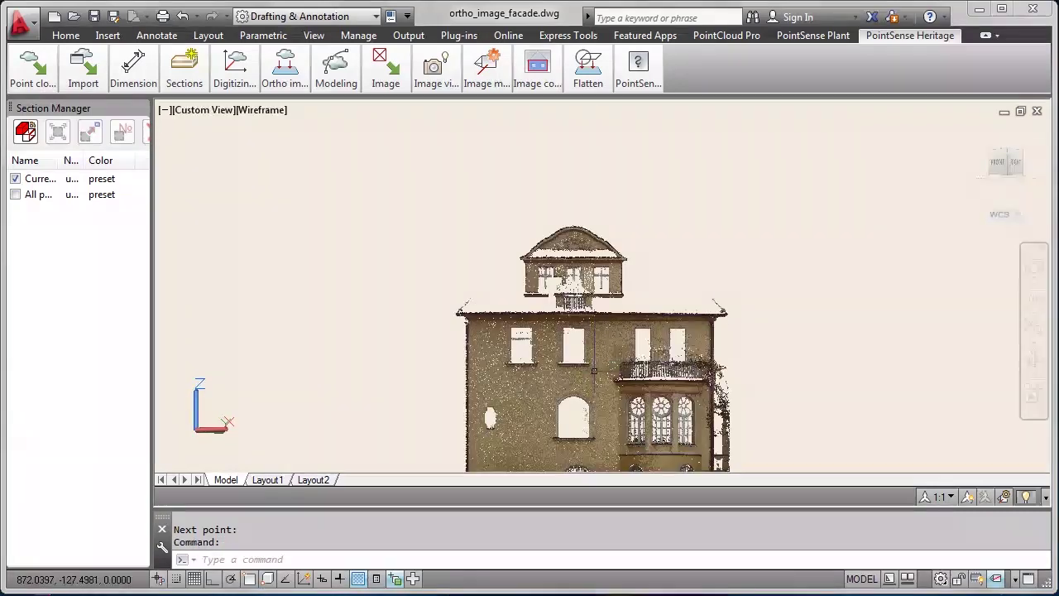
Fit a best-fit plane to a picked facade area (55232 points, mean distance 0.0019)
scroll(646, 361, up, 2)
click(335, 70)
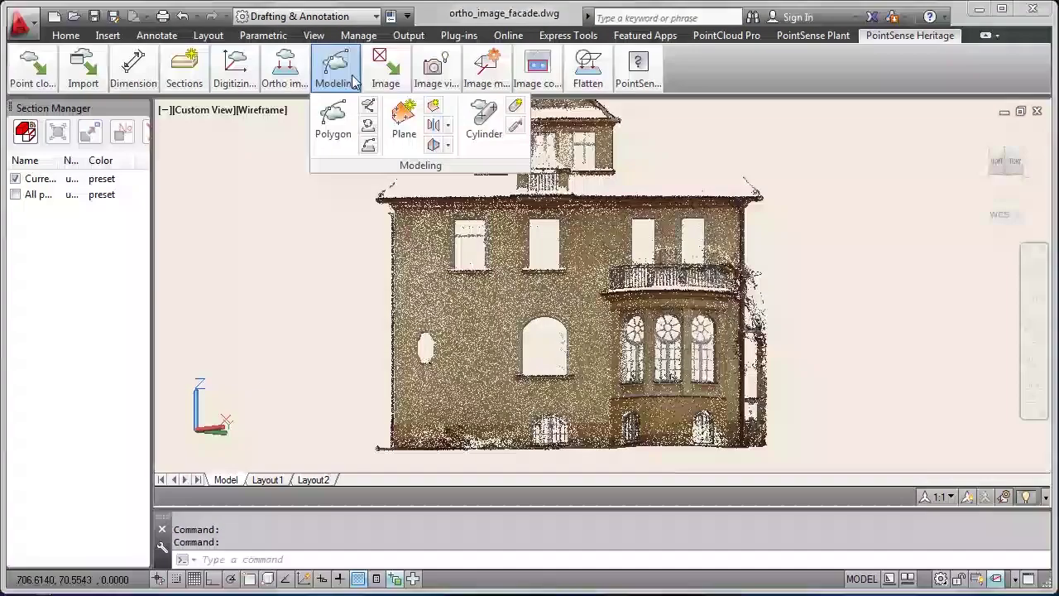
click(402, 122)
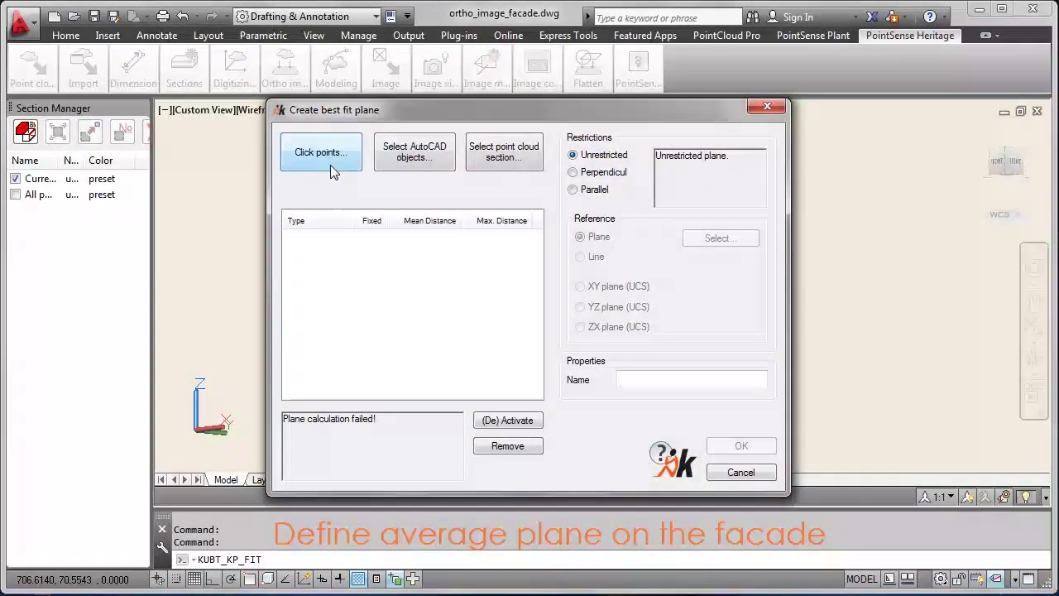
click(500, 158)
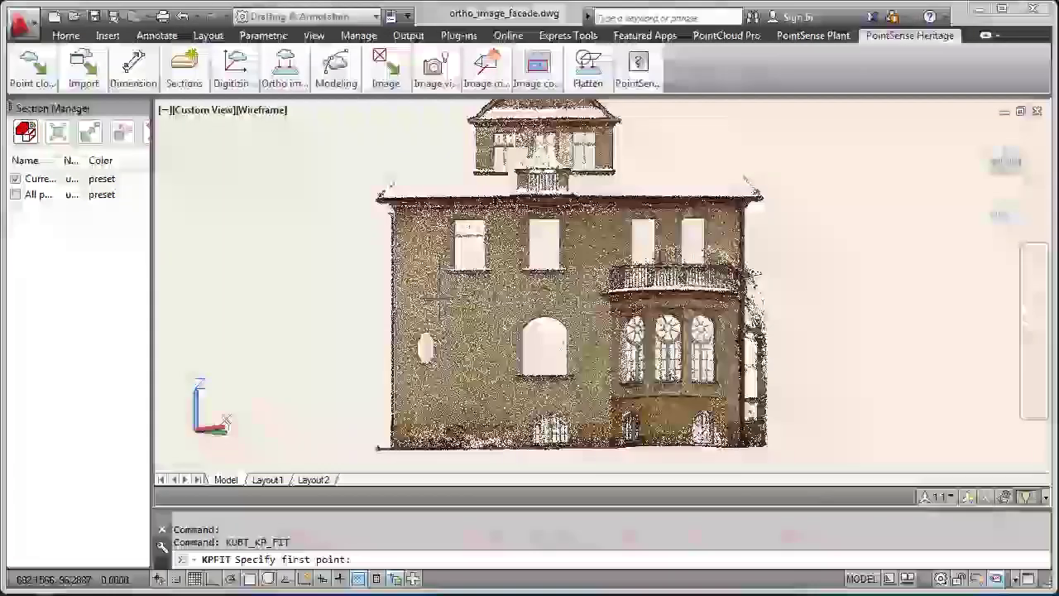
click(439, 291)
click(500, 397)
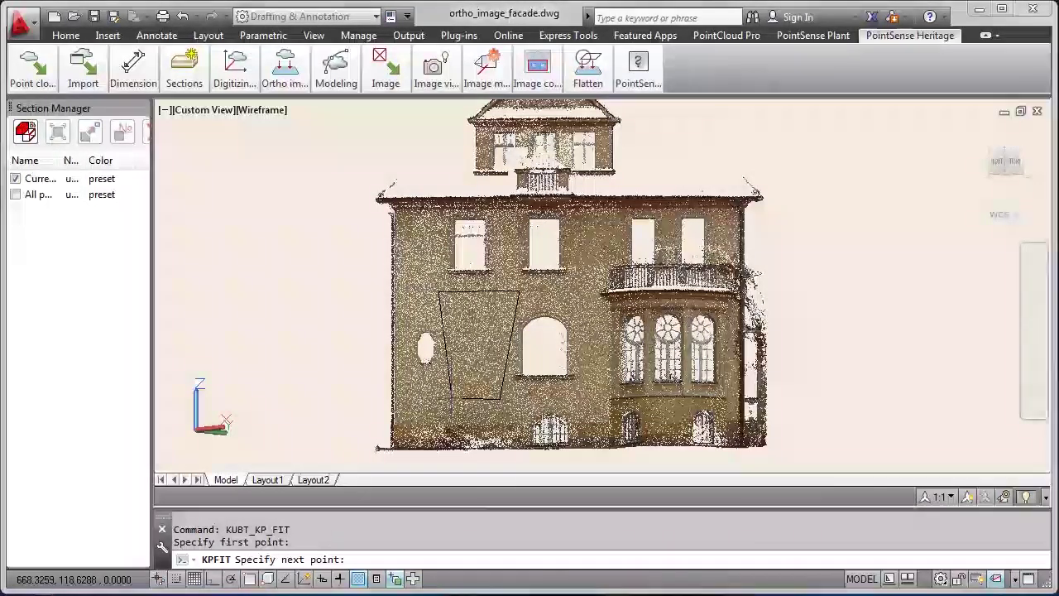
key(Return)
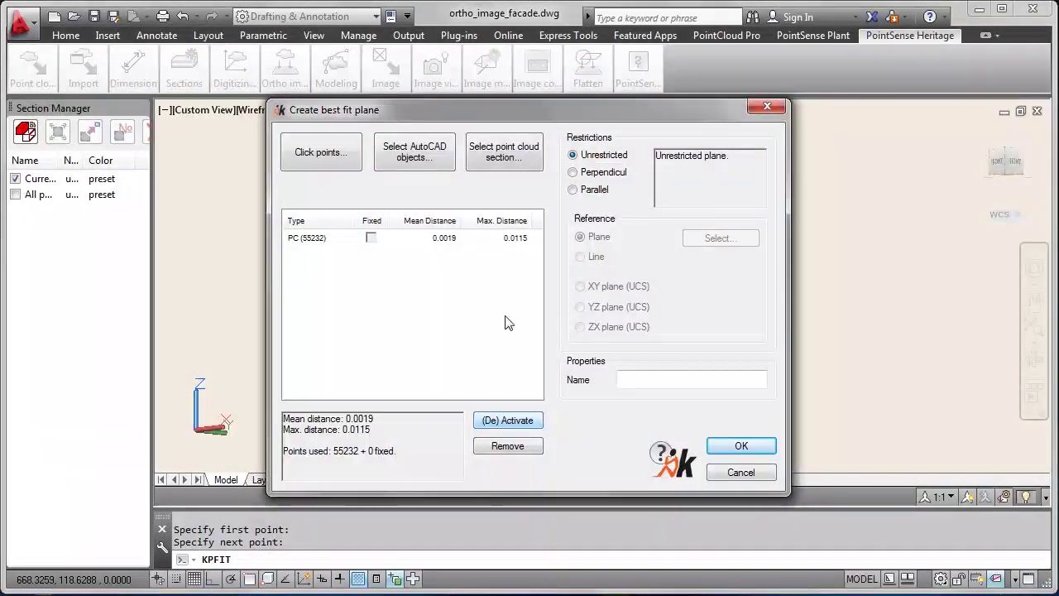
click(740, 445)
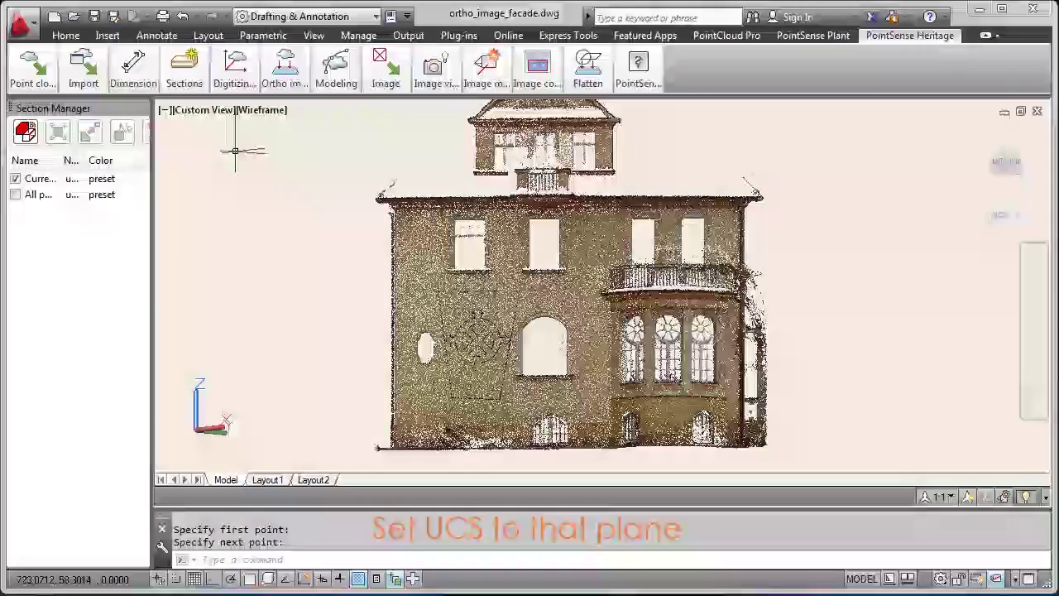
Align the UCS to the fitted facade plane KUBITPLANE
click(234, 72)
click(267, 144)
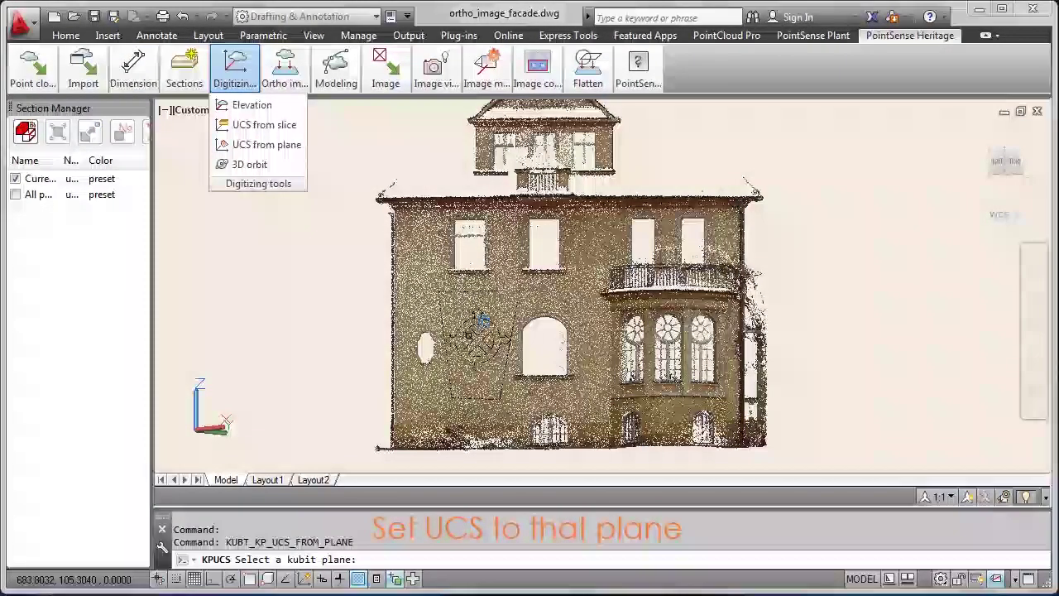
click(491, 350)
click(538, 406)
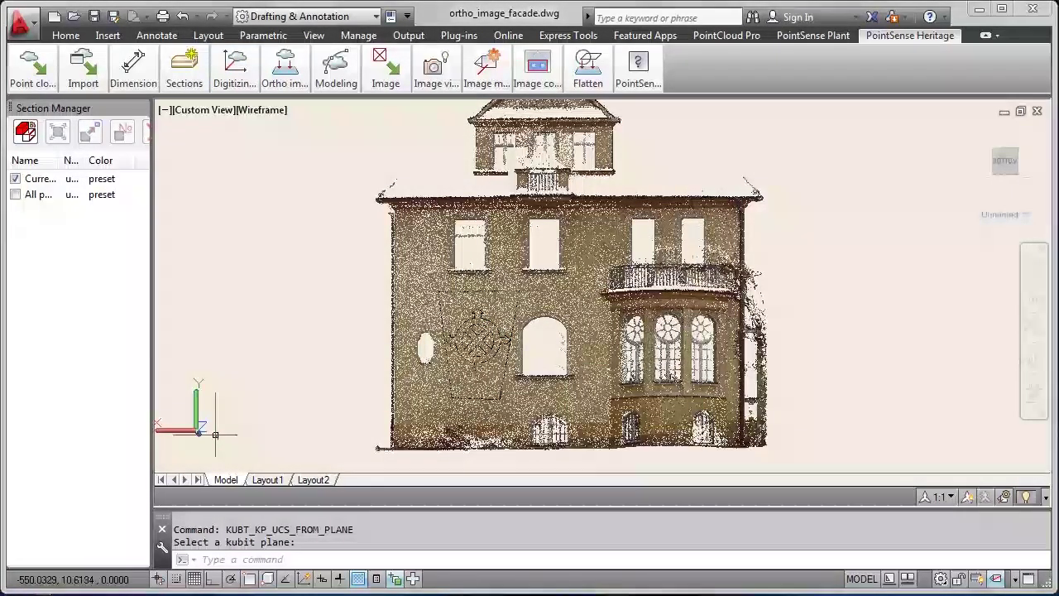
mouse_move(240, 417)
shift+middle_down()
mouse_move(260, 423)
mouse_move(241, 423)
shift+middle_up()
Rotate the UCS 180° about its Y axis
text(Ucs)
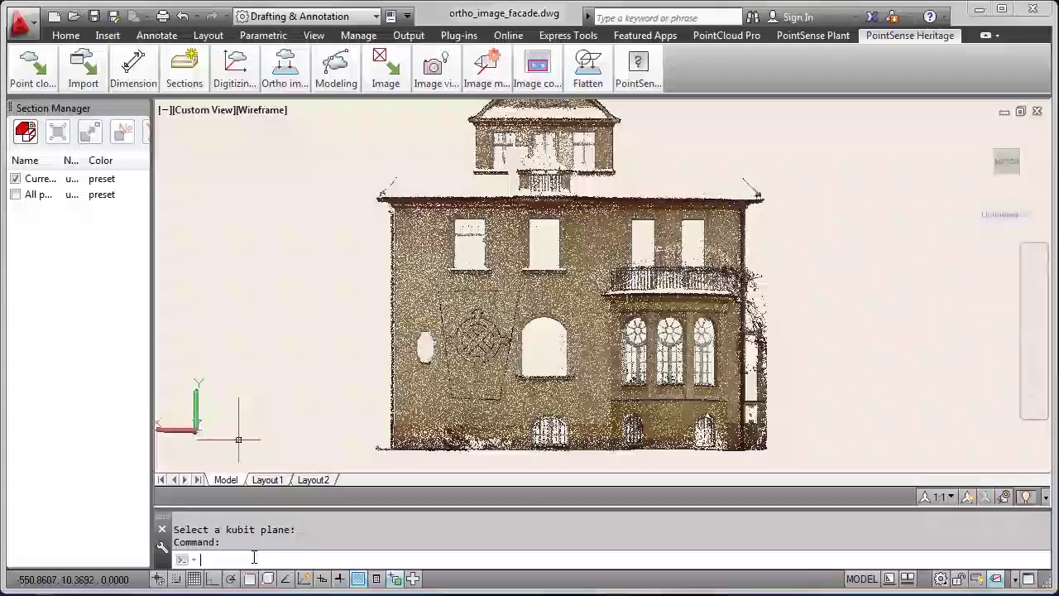
key(Return)
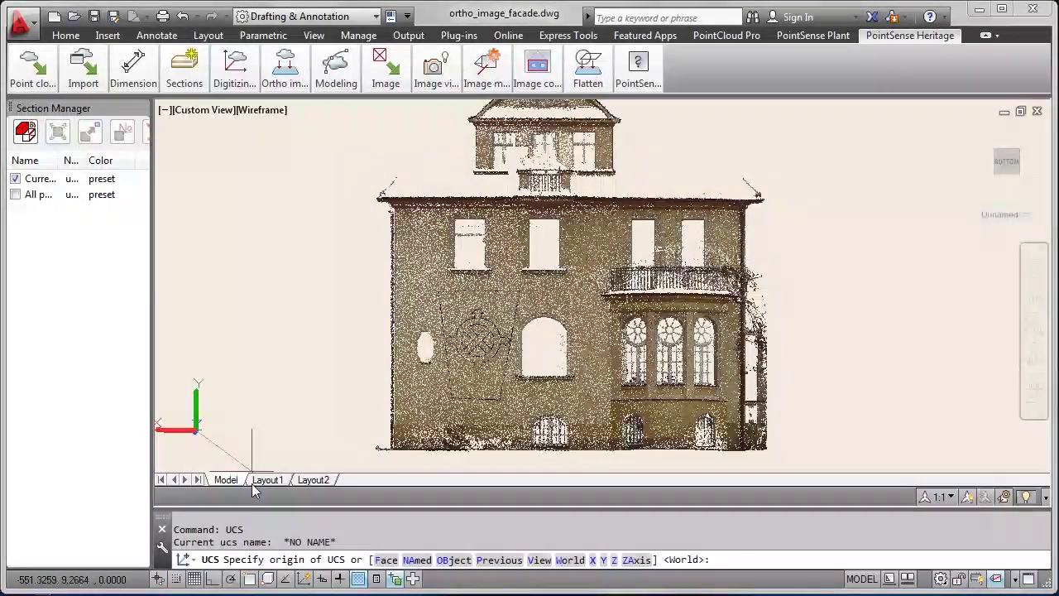
mouse_move(254, 488)
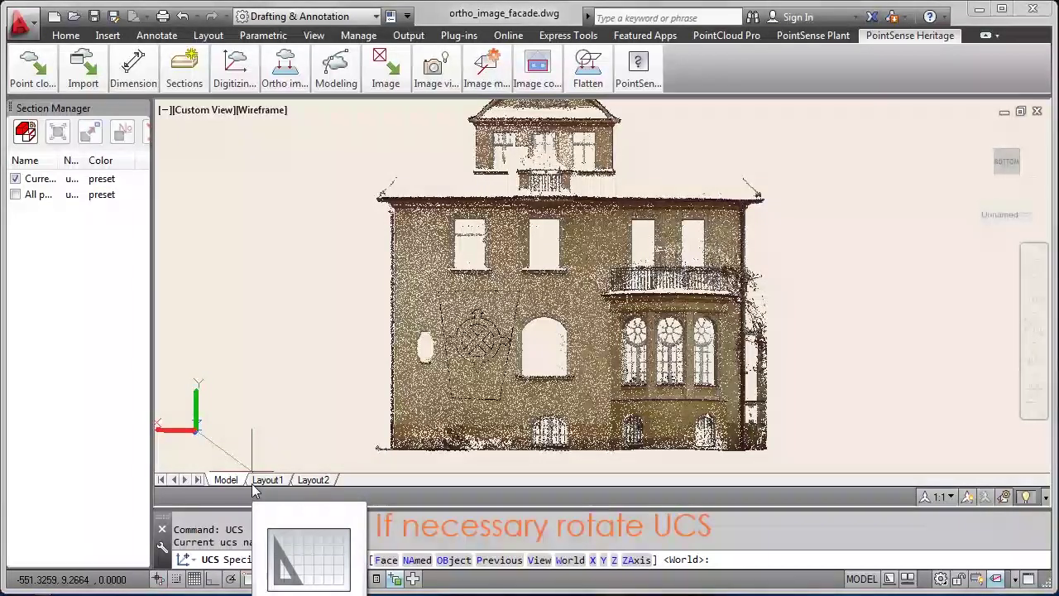
text(y)
key(Return)
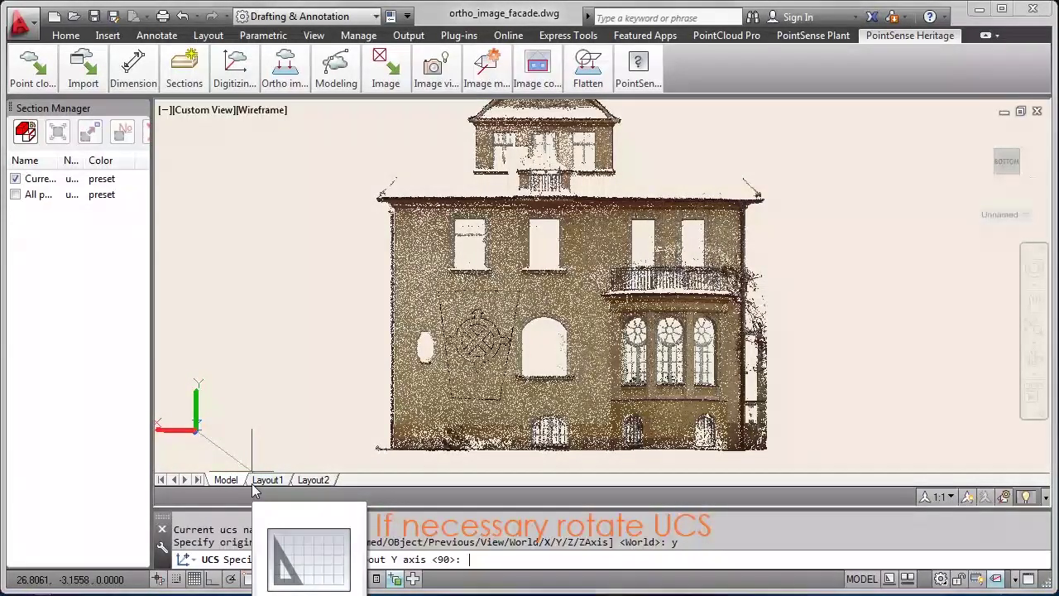
text(180)
key(Return)
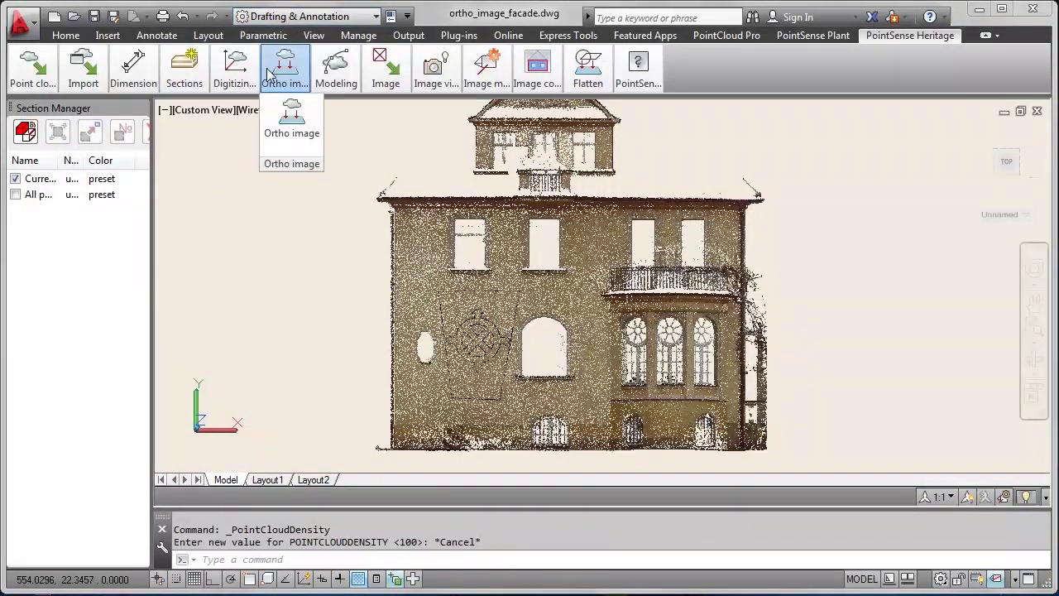
Set the facade ortho image to 0% X-ray and 0.005 units per pixel (3910 × 4439 pixels)
click(291, 120)
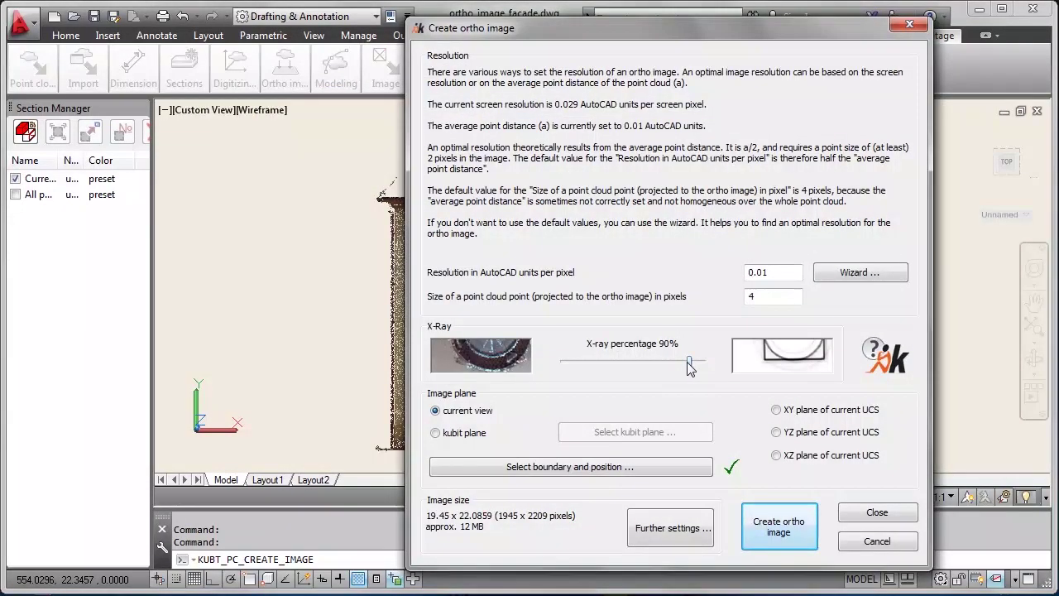
drag(689, 361, 521, 361)
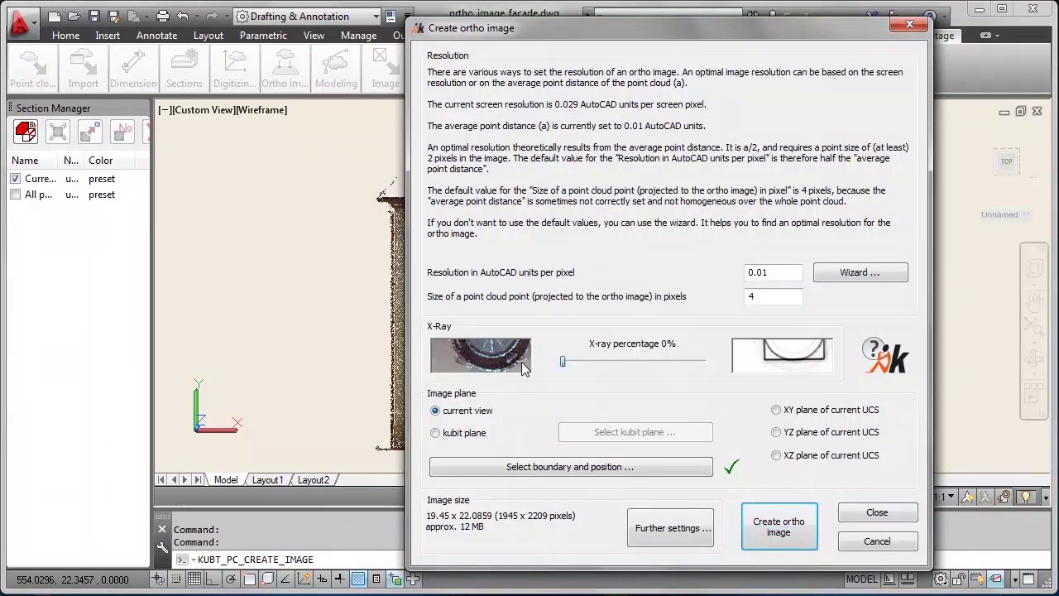
click(841, 273)
click(574, 331)
click(668, 354)
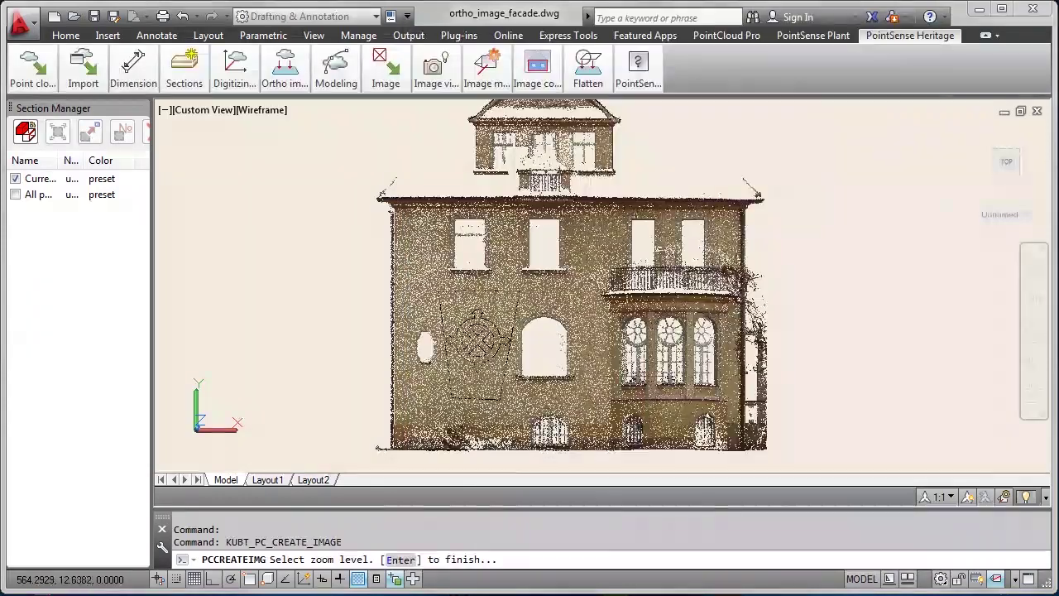
scroll(464, 315, up, 5)
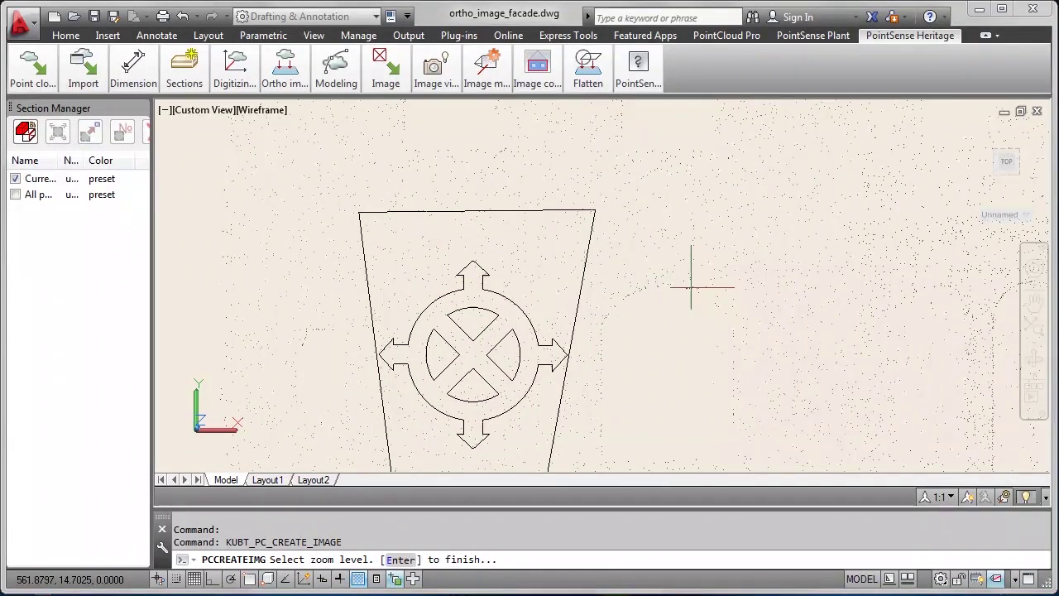
key(Return)
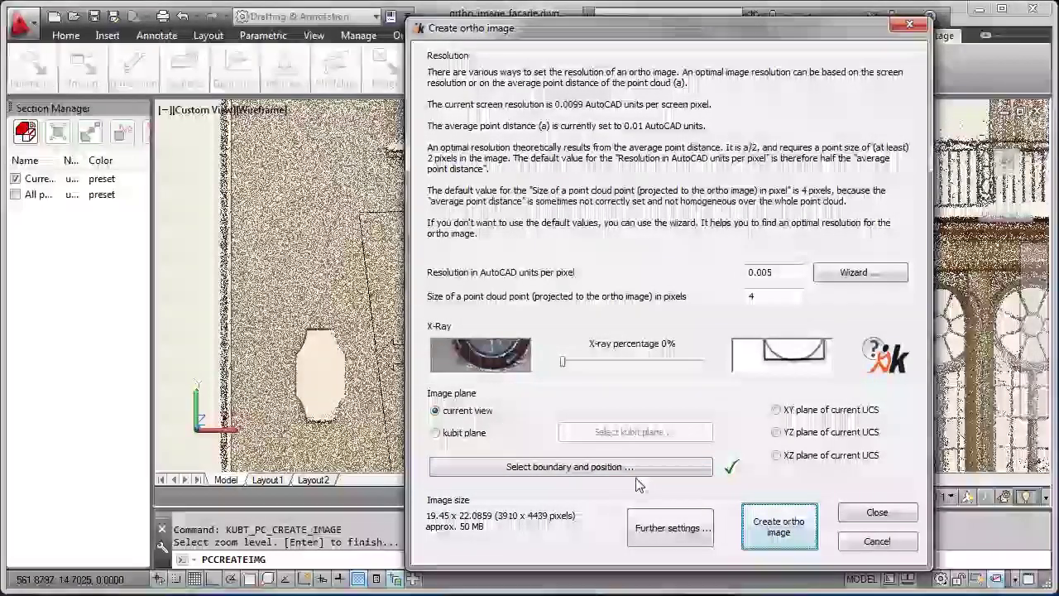
click(875, 513)
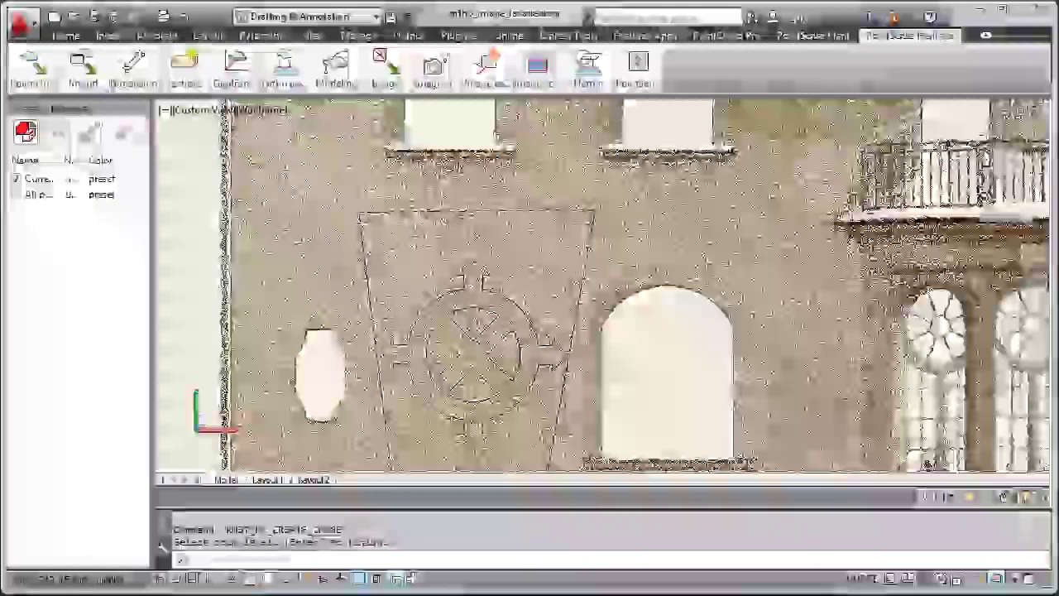
scroll(843, 201, down, 2)
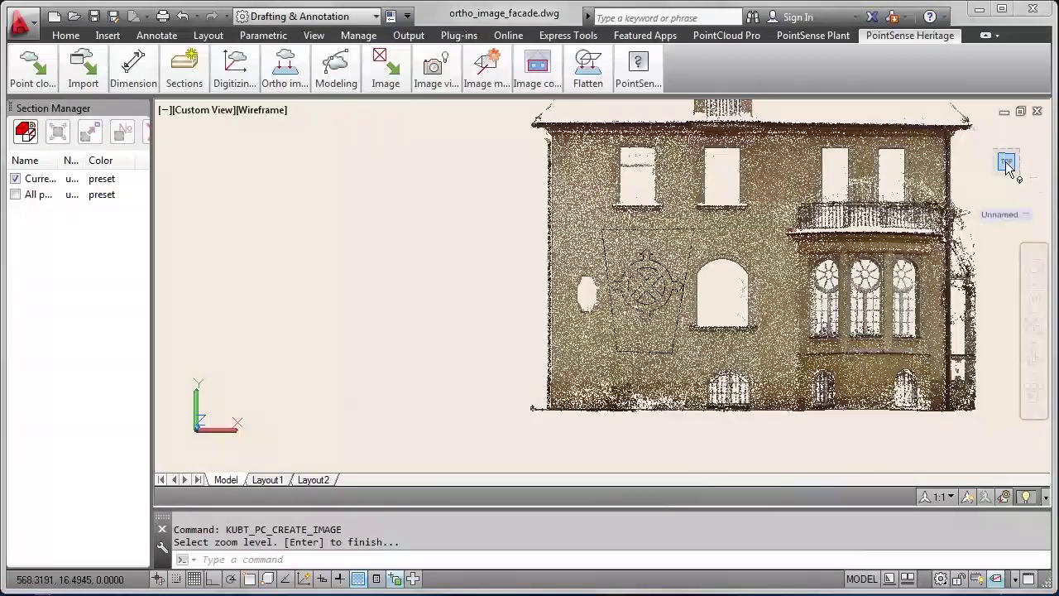
key(Return)
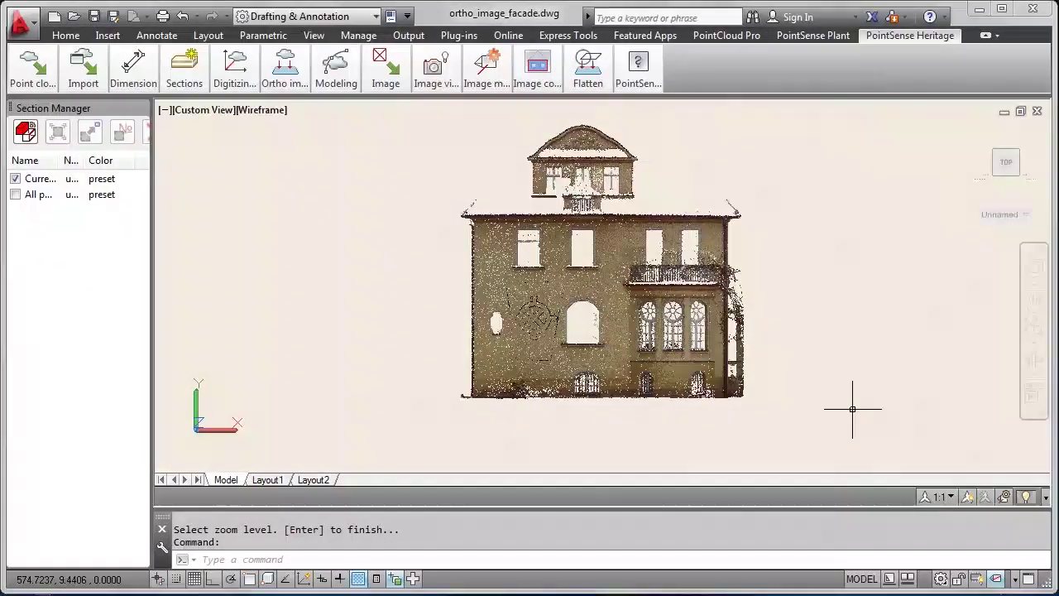
Bound the ortho image by two corners around the facade and generate the 2658 × 2739-pixel image
click(285, 83)
click(281, 120)
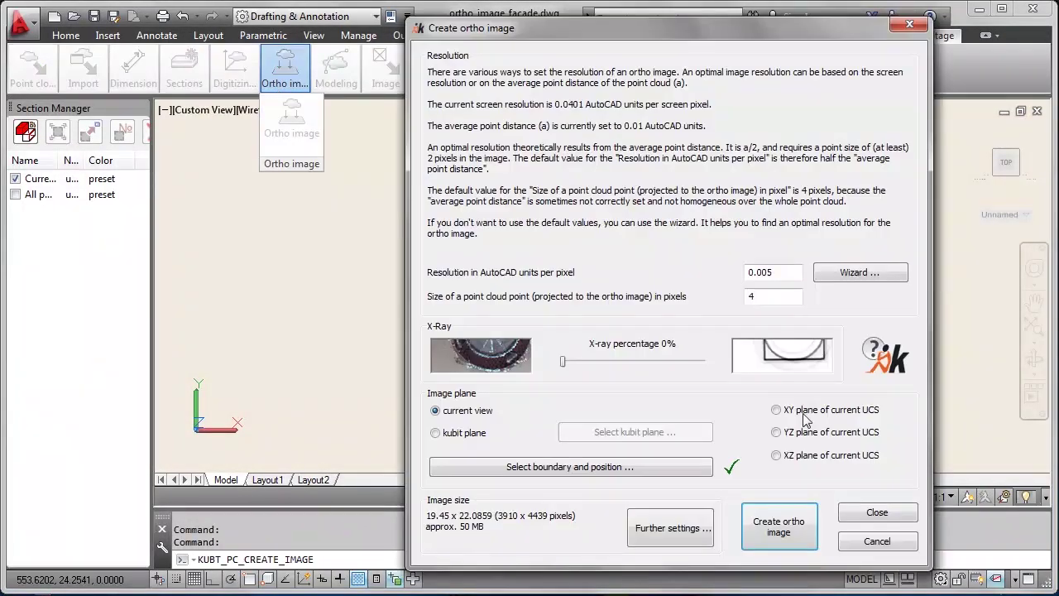
click(677, 468)
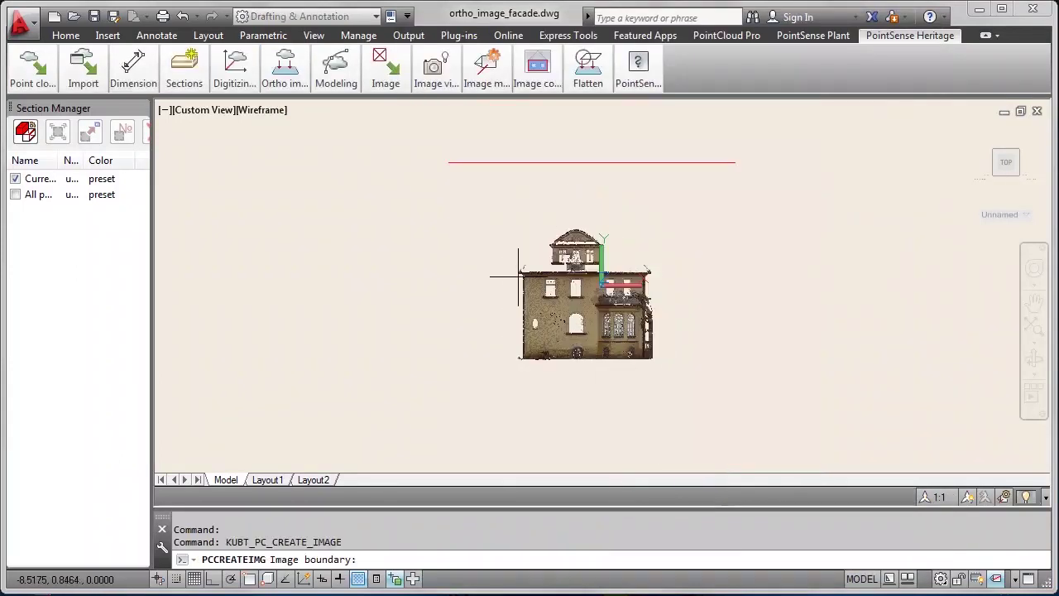
click(520, 360)
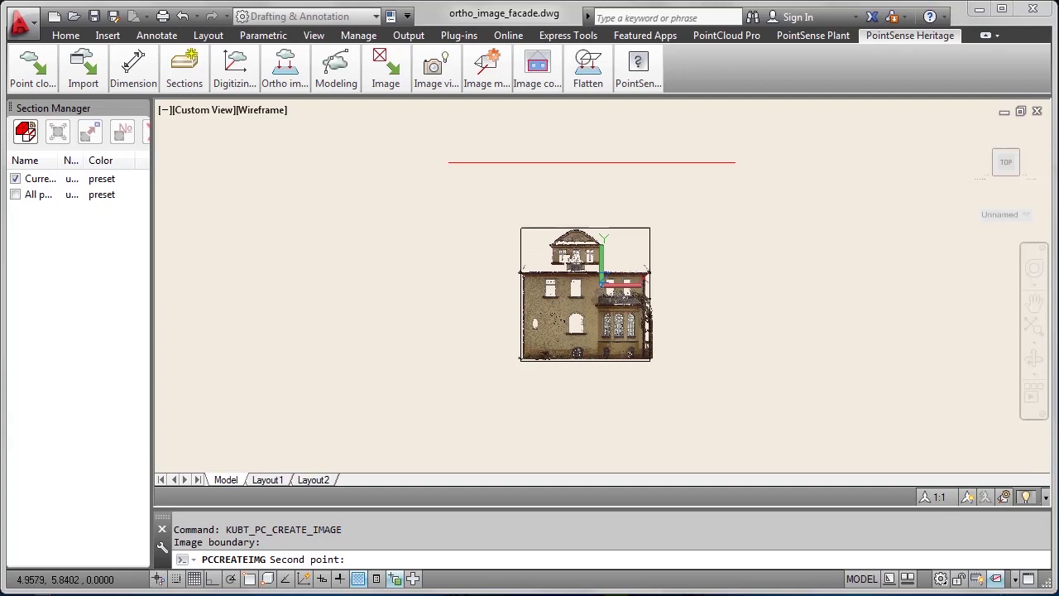
click(650, 228)
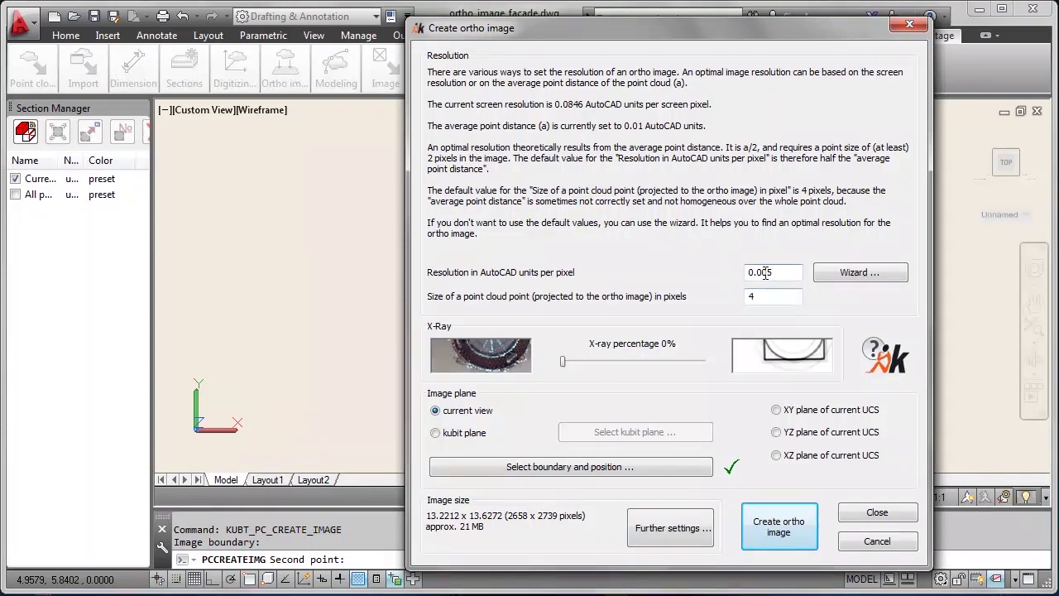
click(778, 527)
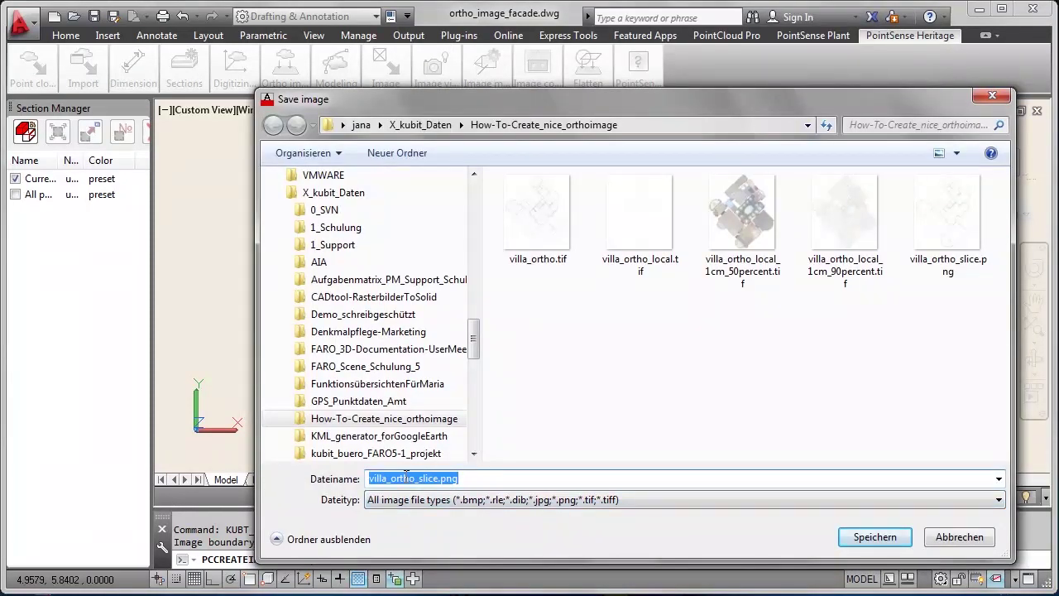
Save the image as villa_ortho_facade.png in PNG format and switch to its top view
click(419, 478)
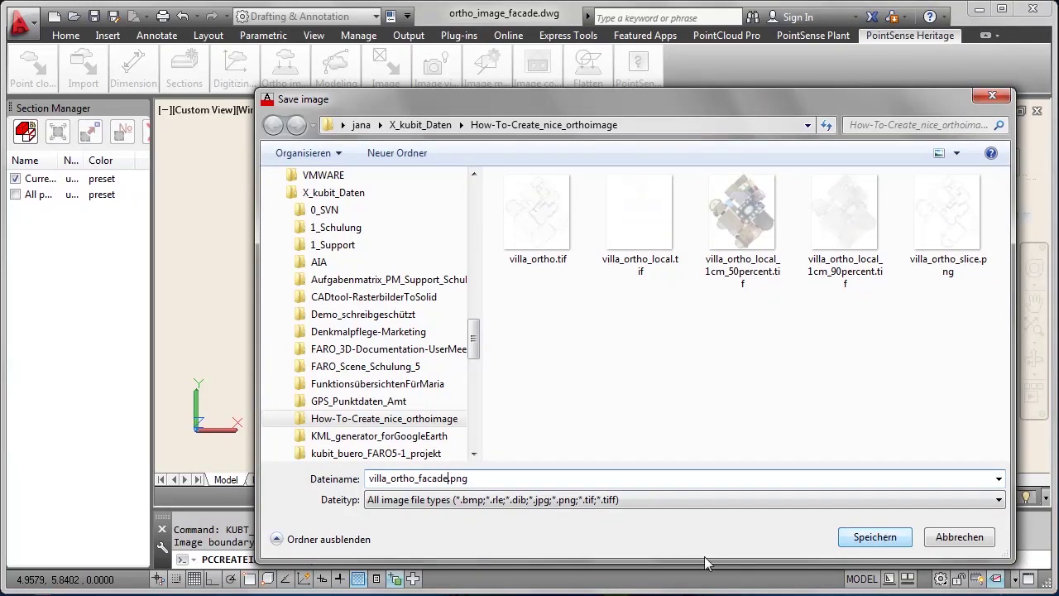
click(649, 500)
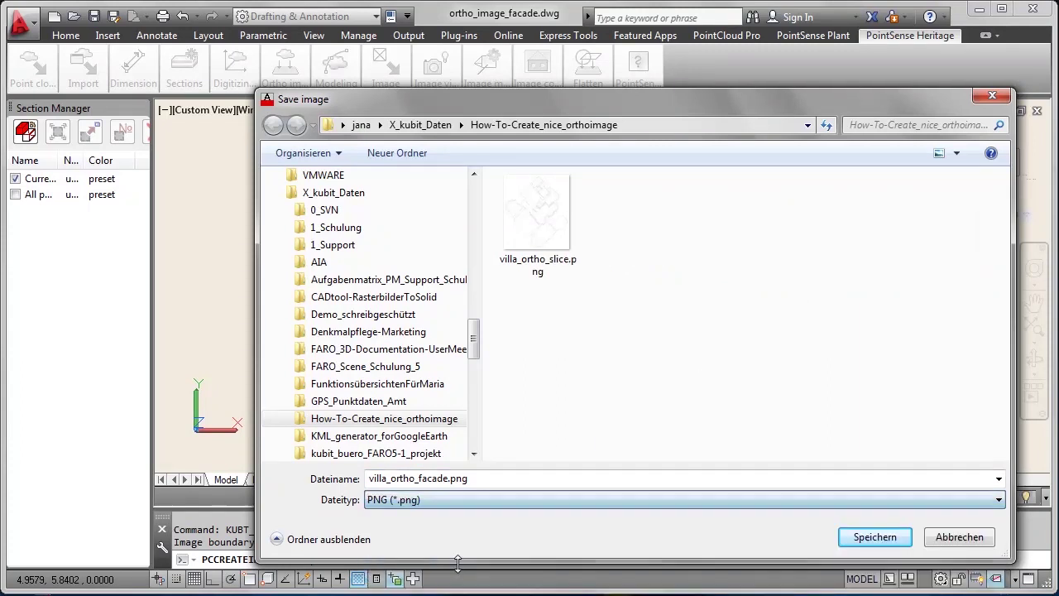
click(460, 568)
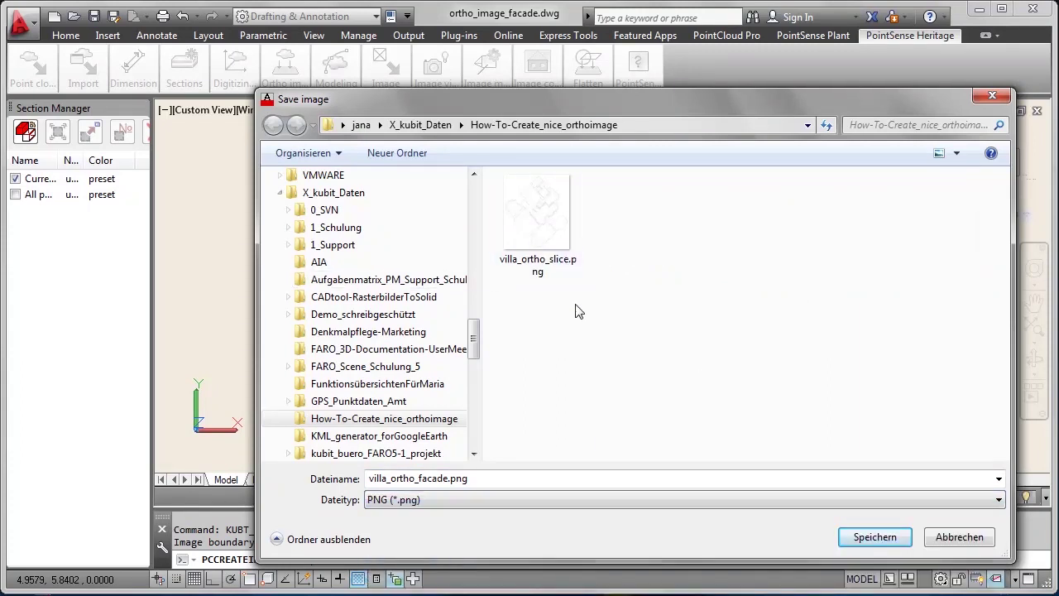
click(860, 546)
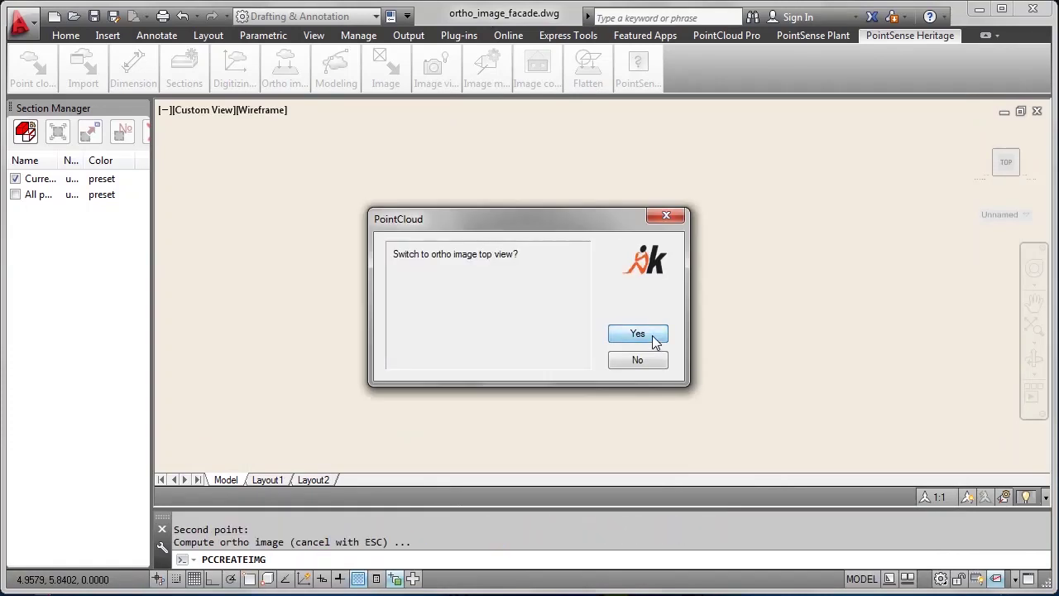
click(636, 334)
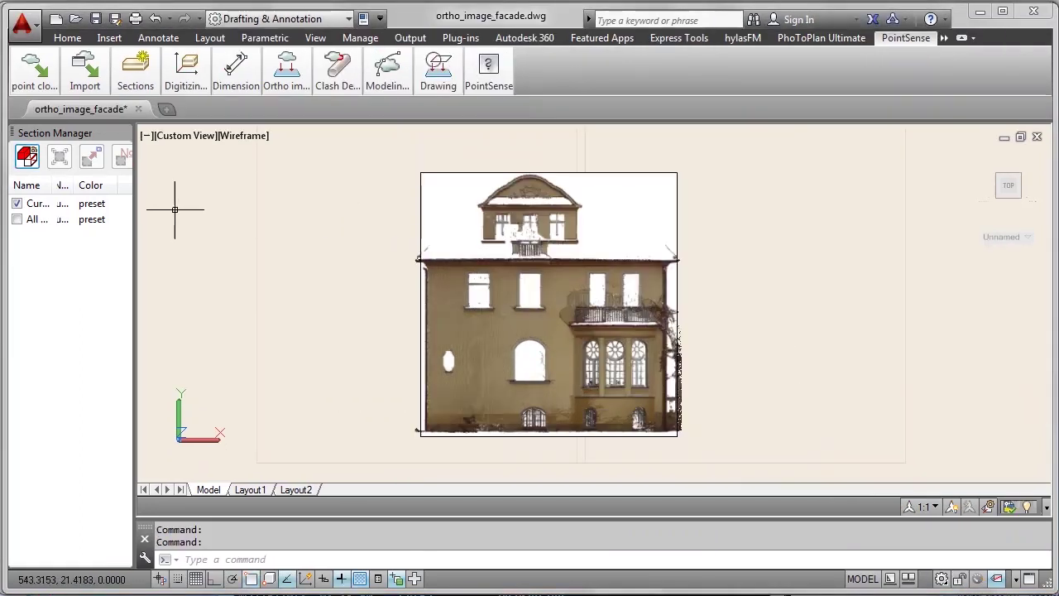
Show the whole point cloud with All in Section Manager and orbit around the building
click(17, 219)
drag(288, 273, 372, 274)
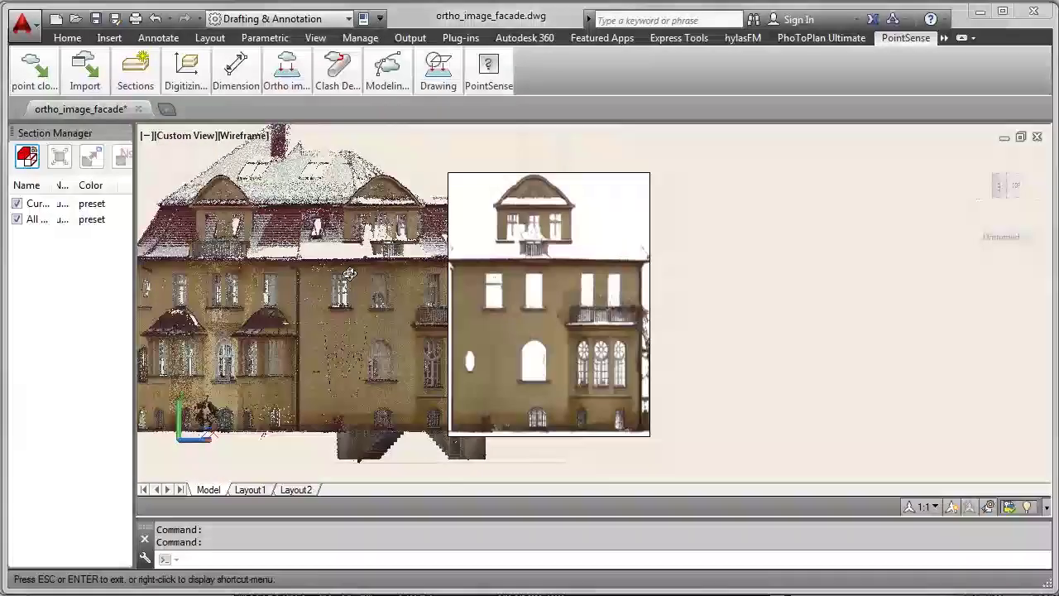
key(Escape)
Begin aligning the UCS to the facade ortho image with UCS from Image
mouse_move(182, 85)
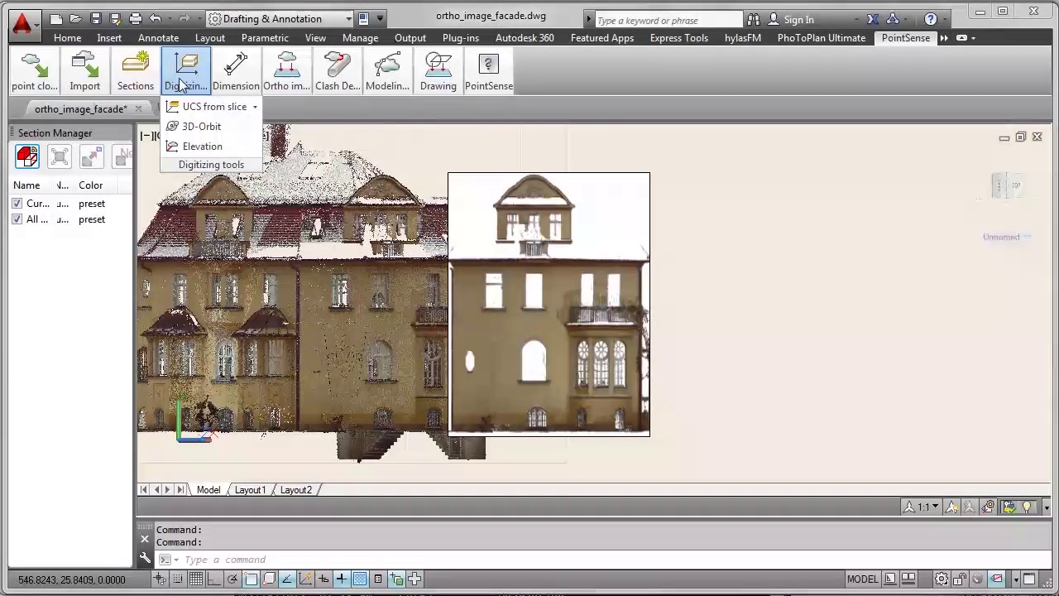
click(254, 108)
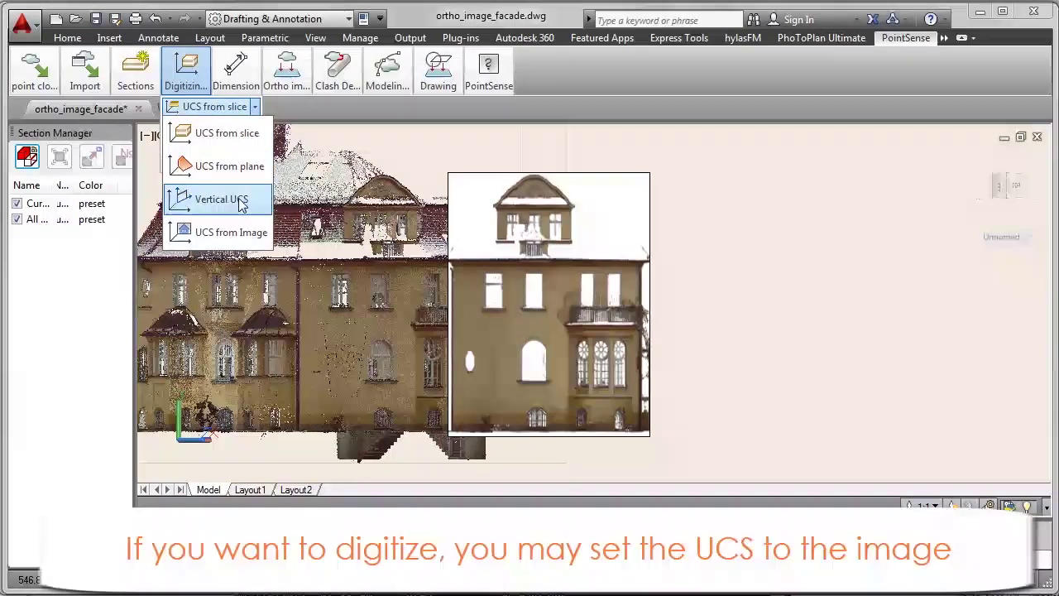
click(235, 231)
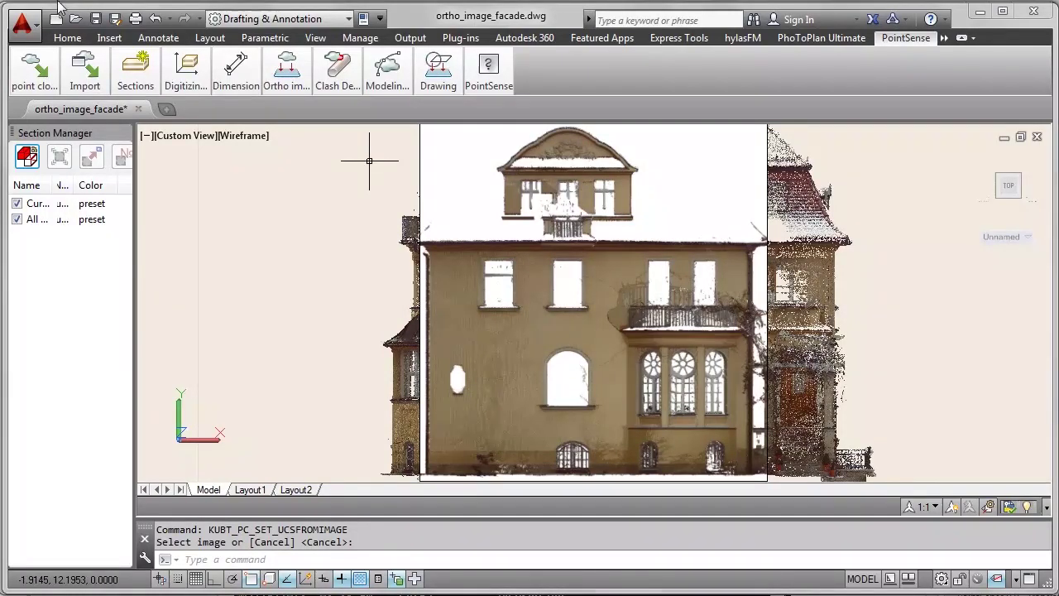
Make Layer1 the current layer
click(67, 37)
mouse_move(47, 80)
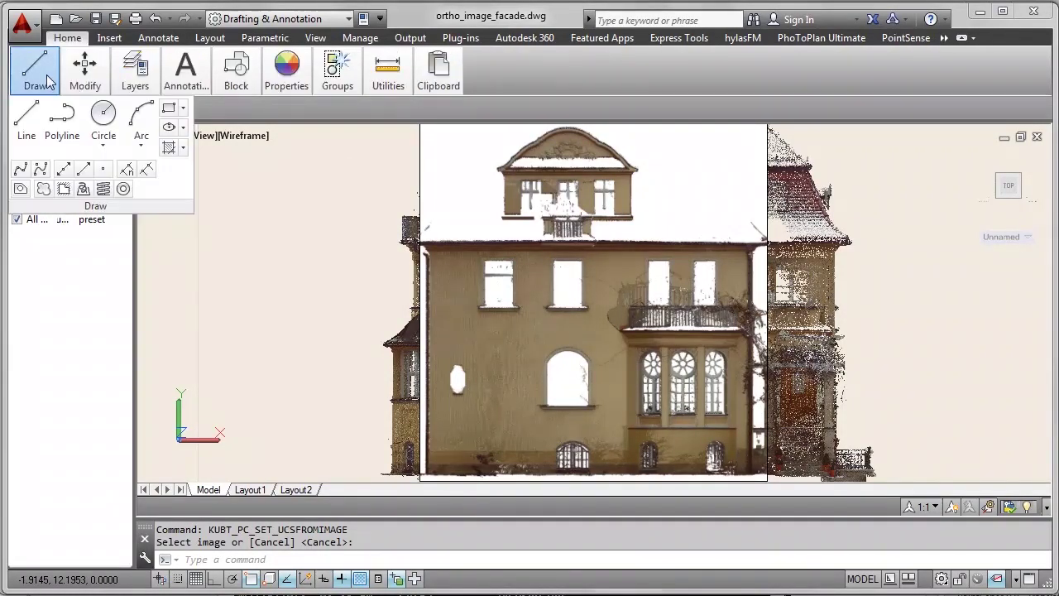
mouse_move(135, 75)
click(278, 147)
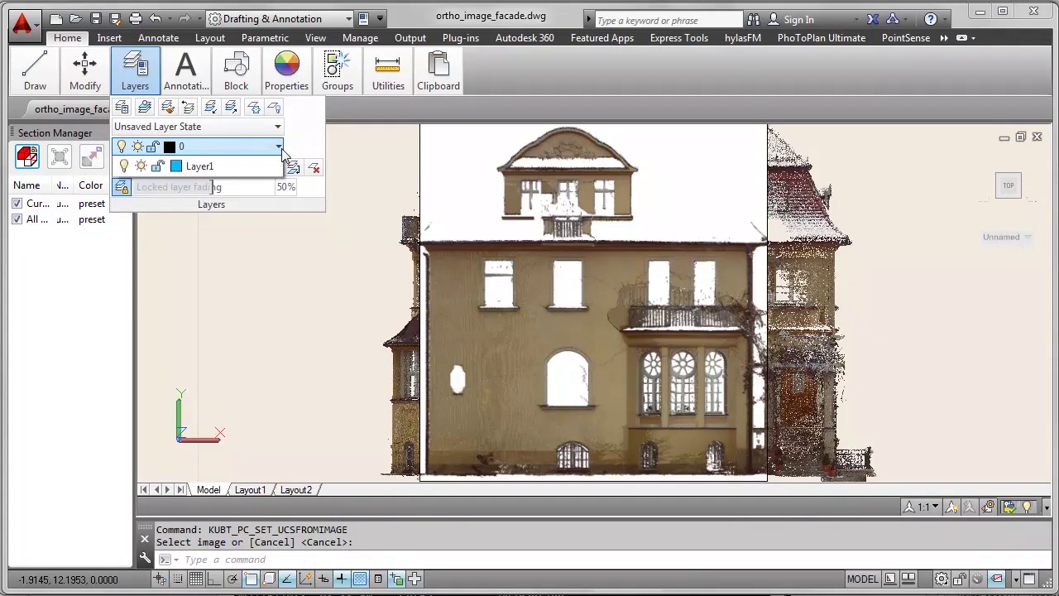
click(248, 206)
With Osnap off, start a polyline at the window's lower-left corner and draw the left jamb
mouse_move(35, 76)
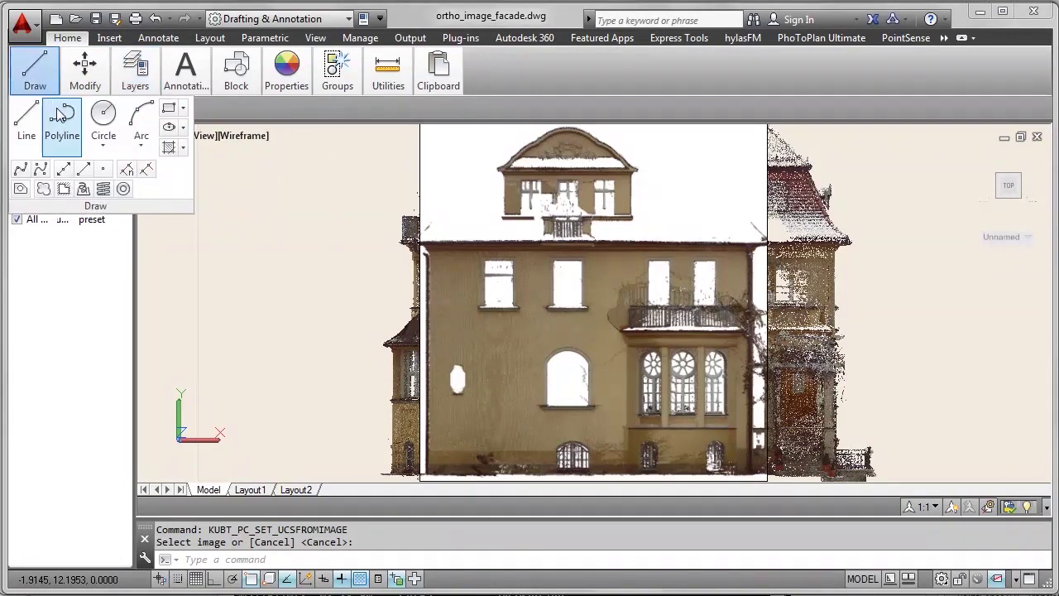
click(60, 114)
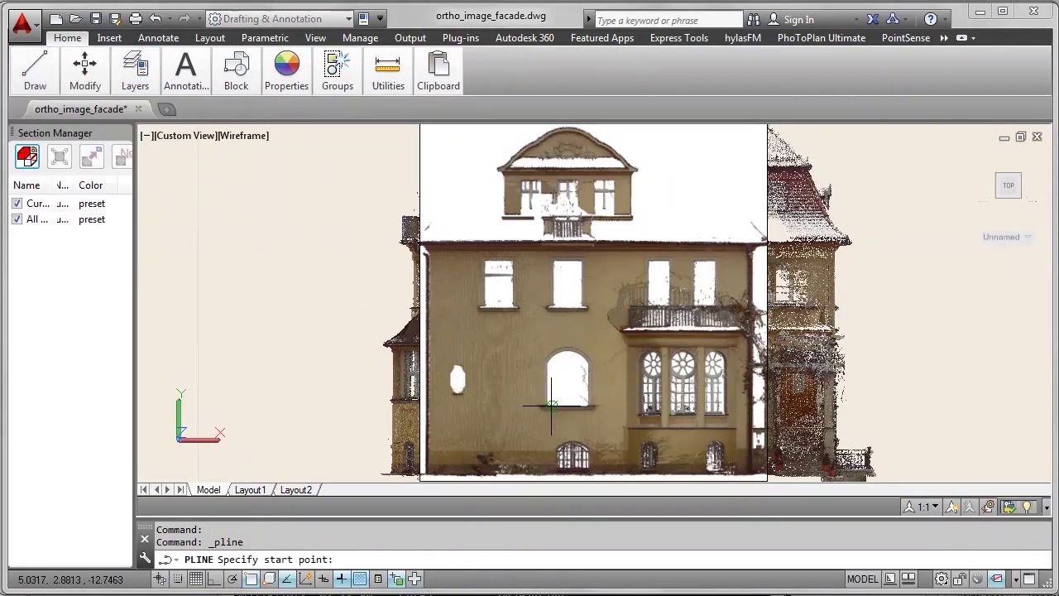
scroll(550, 405, up, 3)
key(F3)
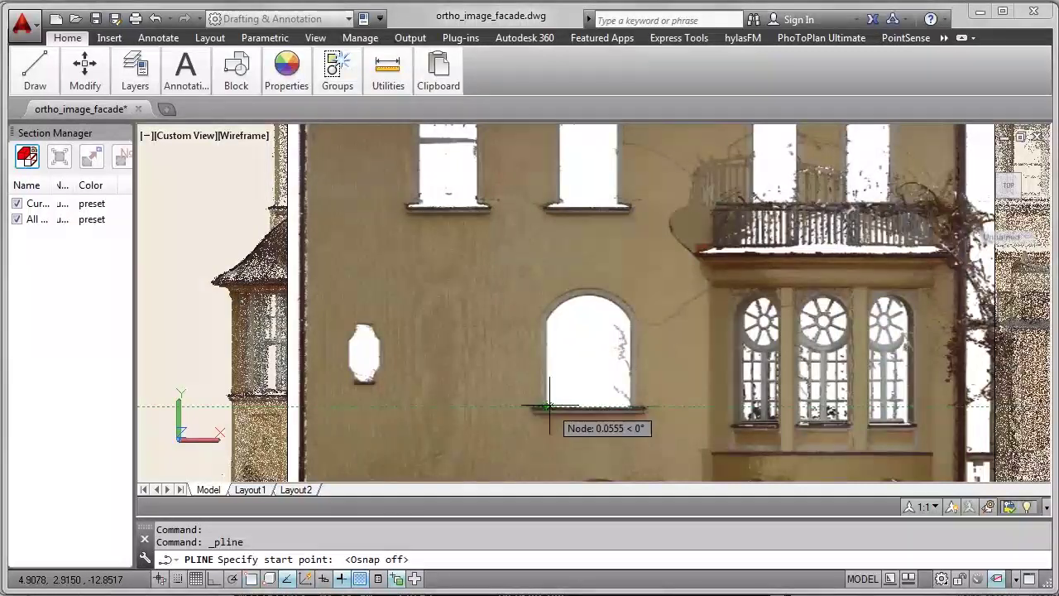
scroll(550, 406, up, 5)
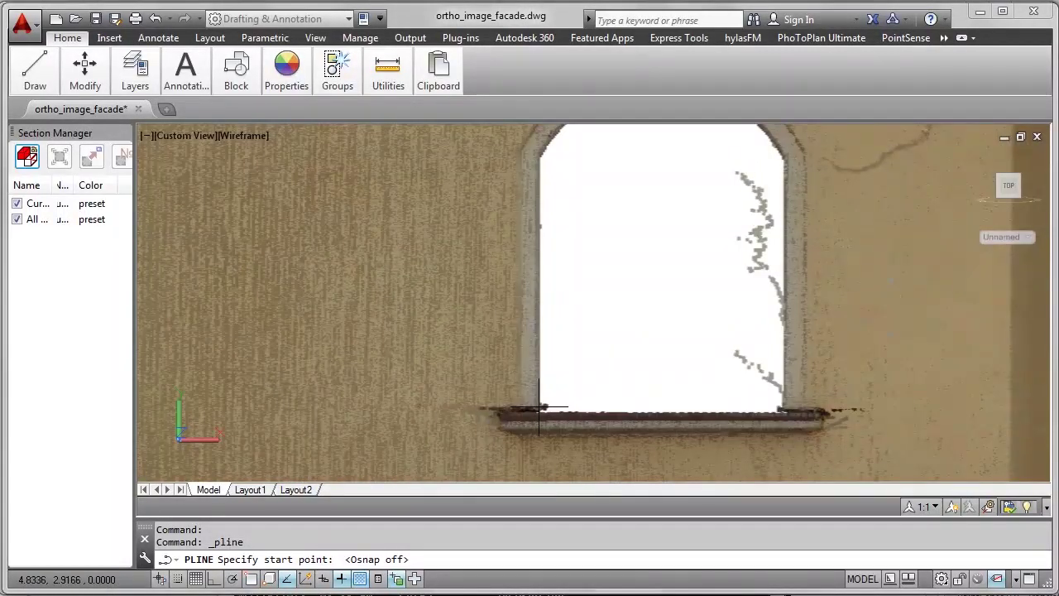
click(522, 406)
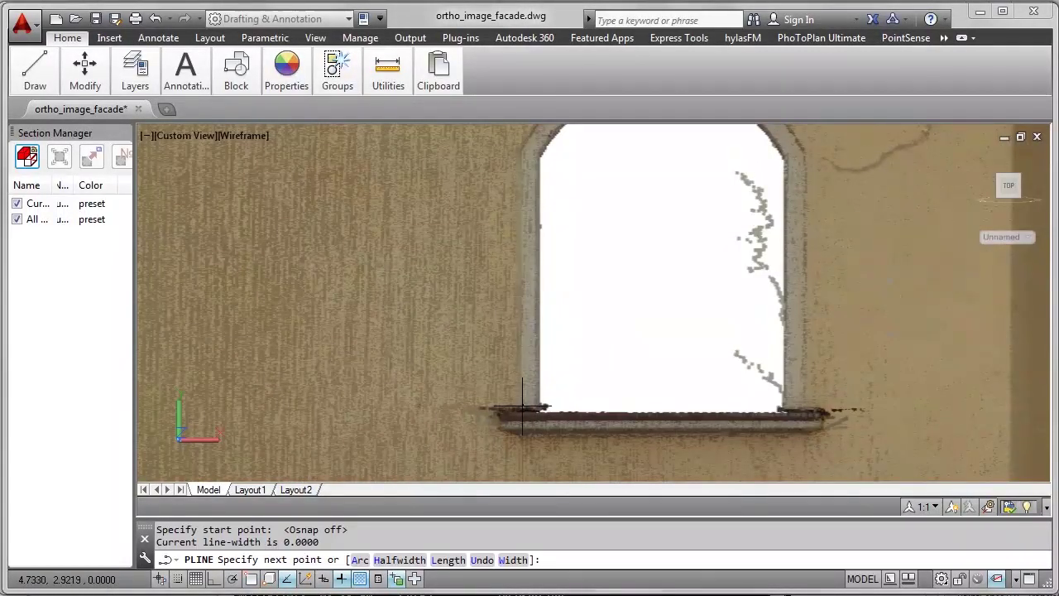
click(523, 159)
Draw the window's arched top as an arc segment through the arch's highest point
mouse_move(522, 159)
middle_down()
mouse_move(462, 338)
mouse_move(460, 323)
middle_up()
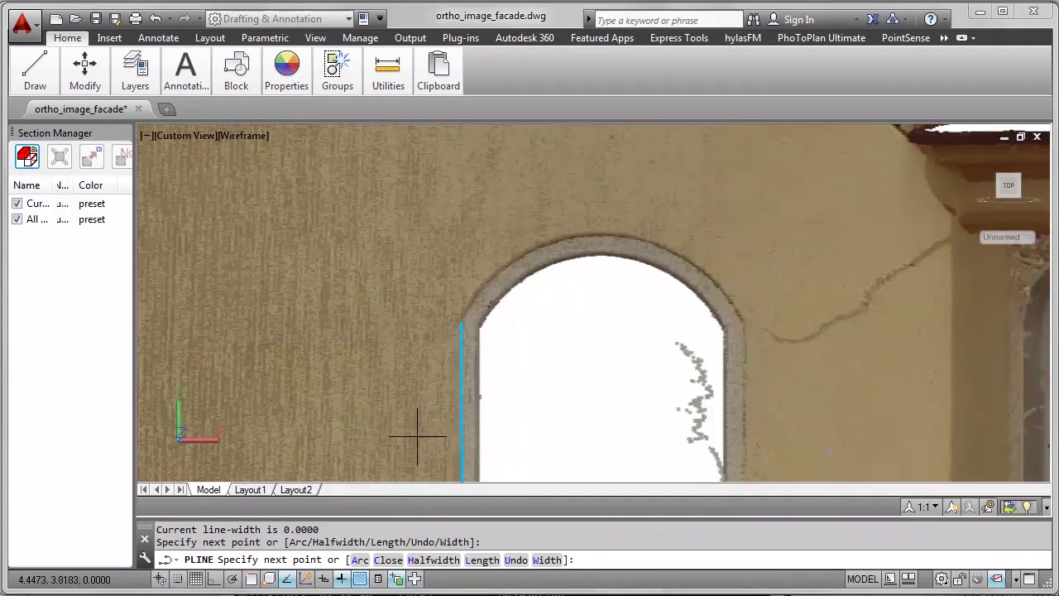
text(A)
key(Return)
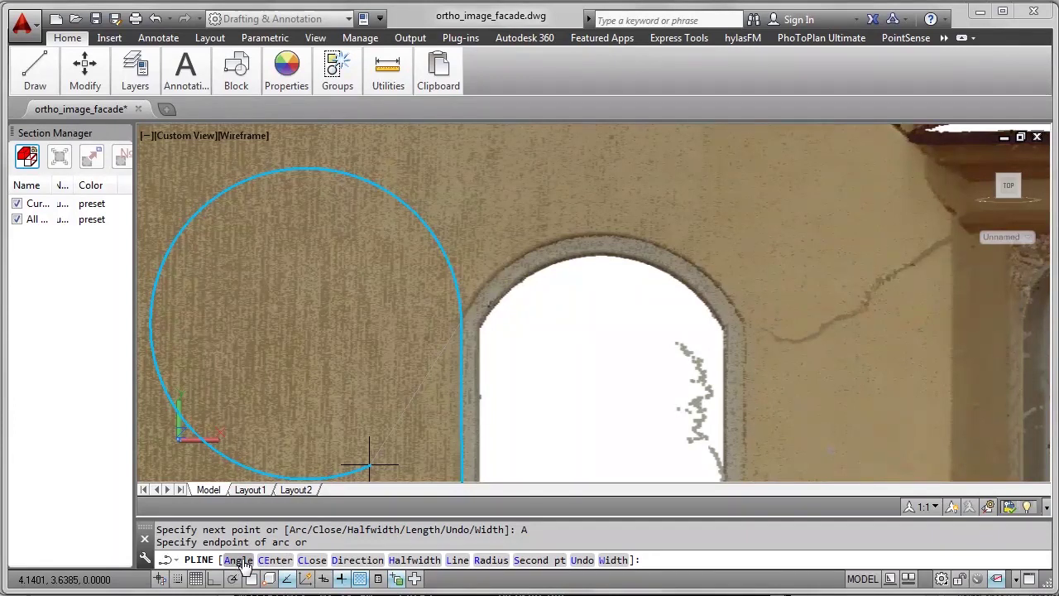
click(532, 560)
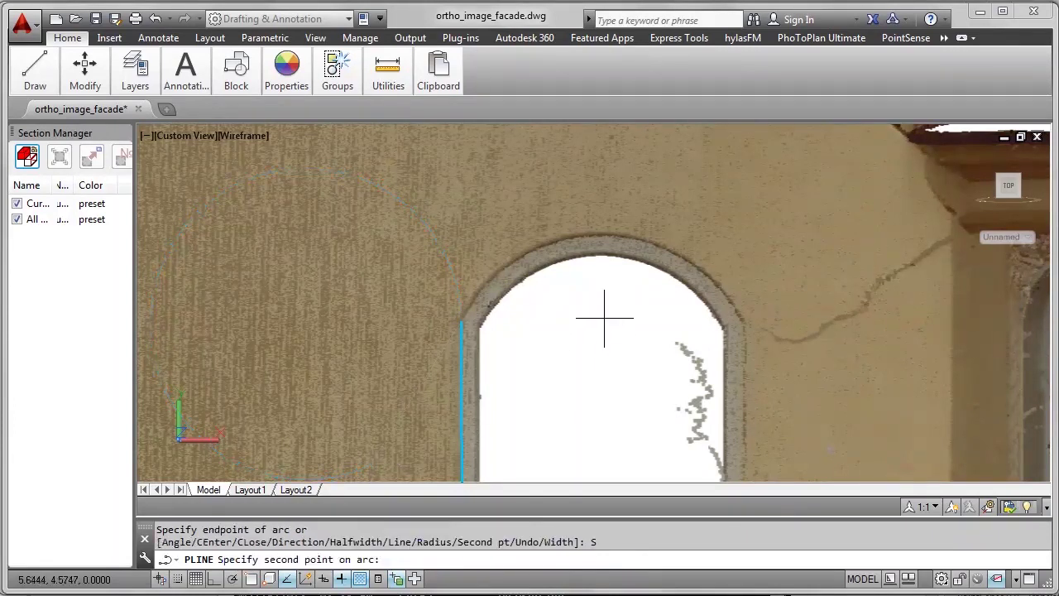
click(603, 238)
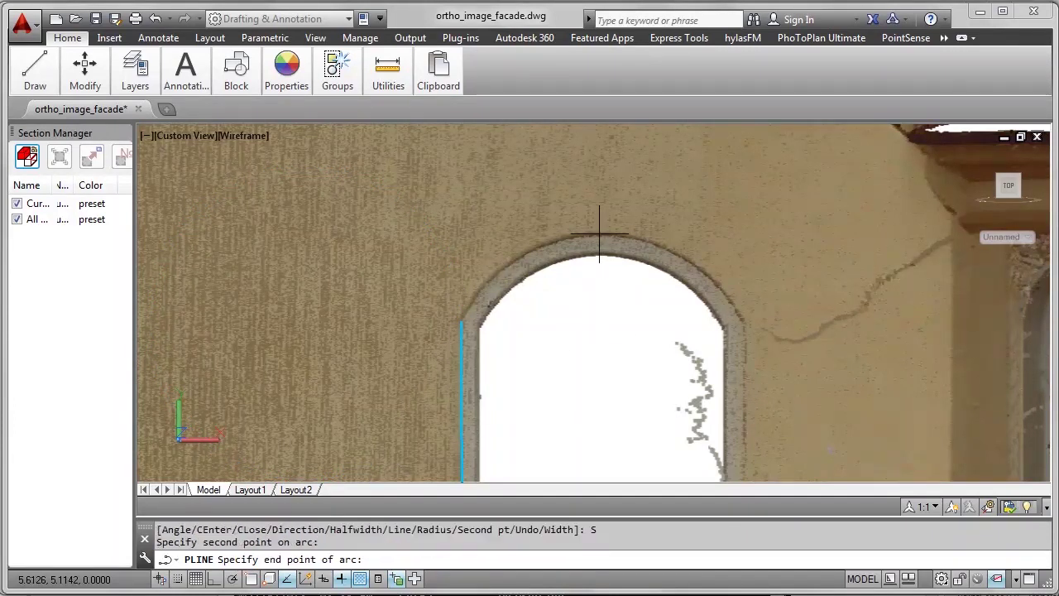
click(744, 319)
Return to straight segments, draw the right jamb down to its foot and finish the polyline
middle_drag(747, 359, 739, 234)
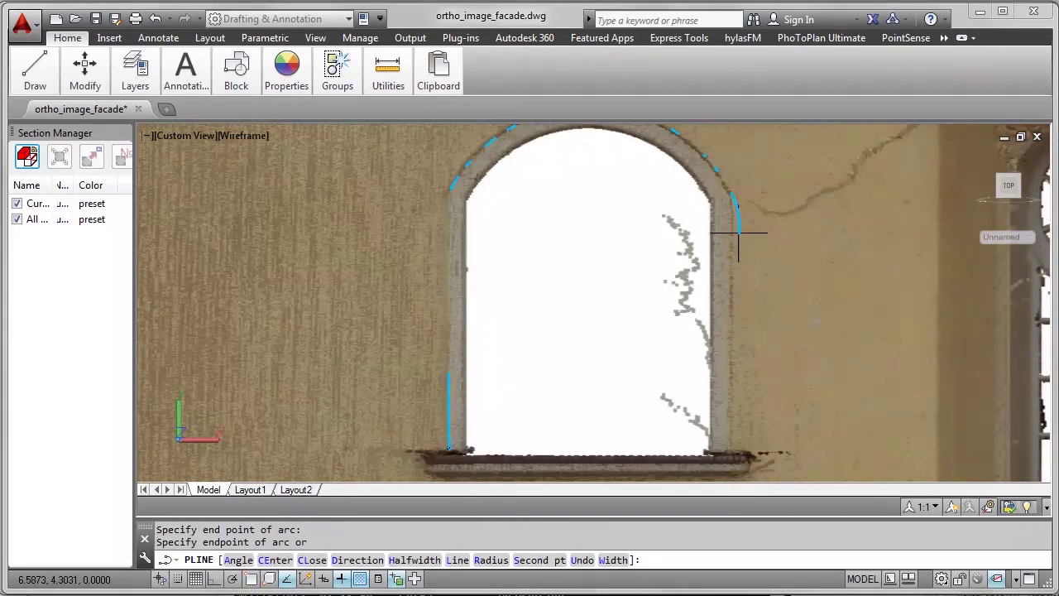
click(457, 560)
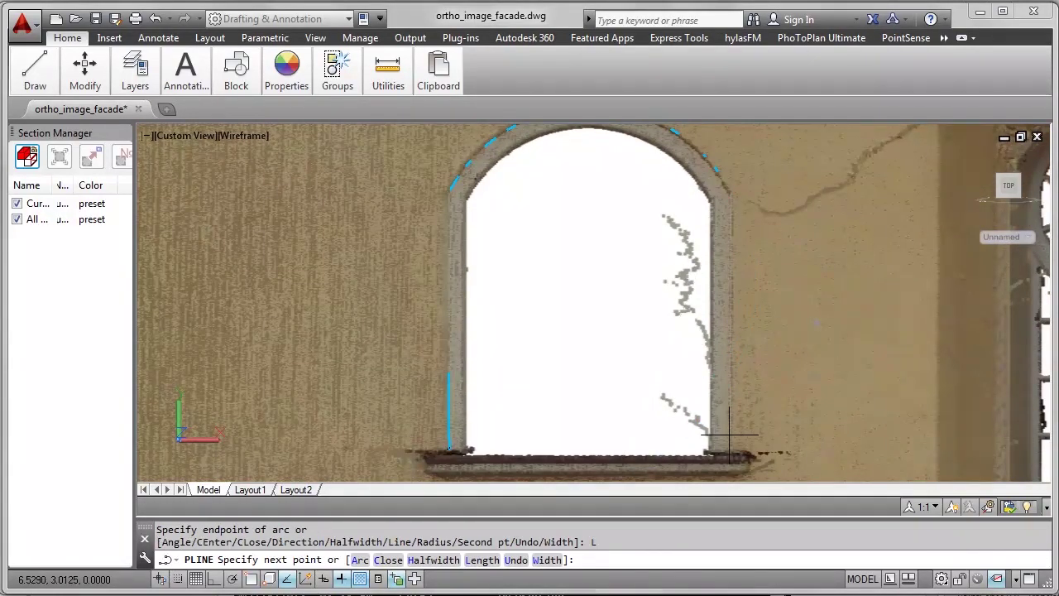
click(733, 452)
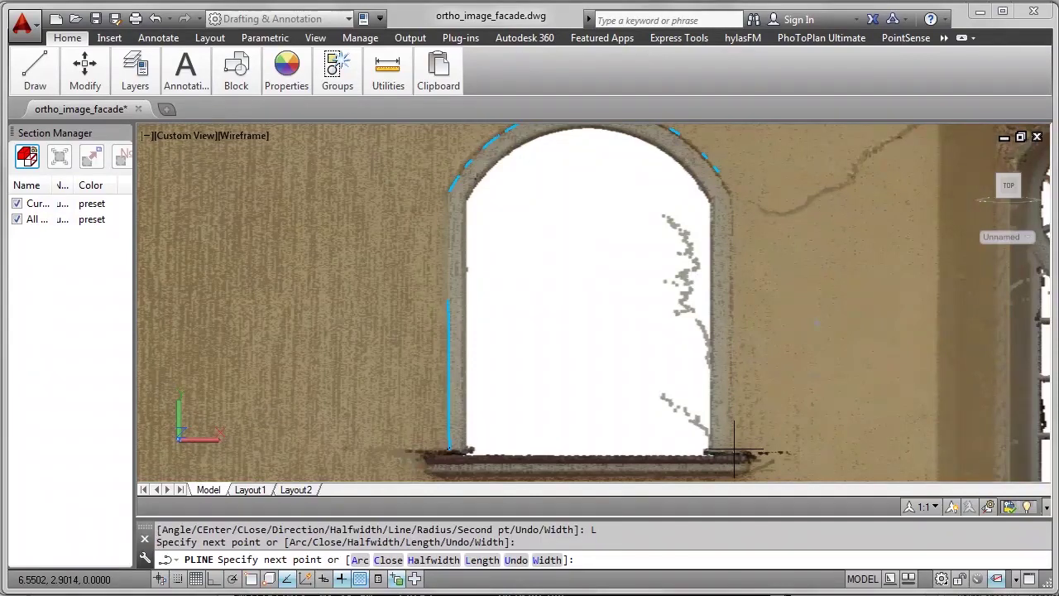
right_click(757, 426)
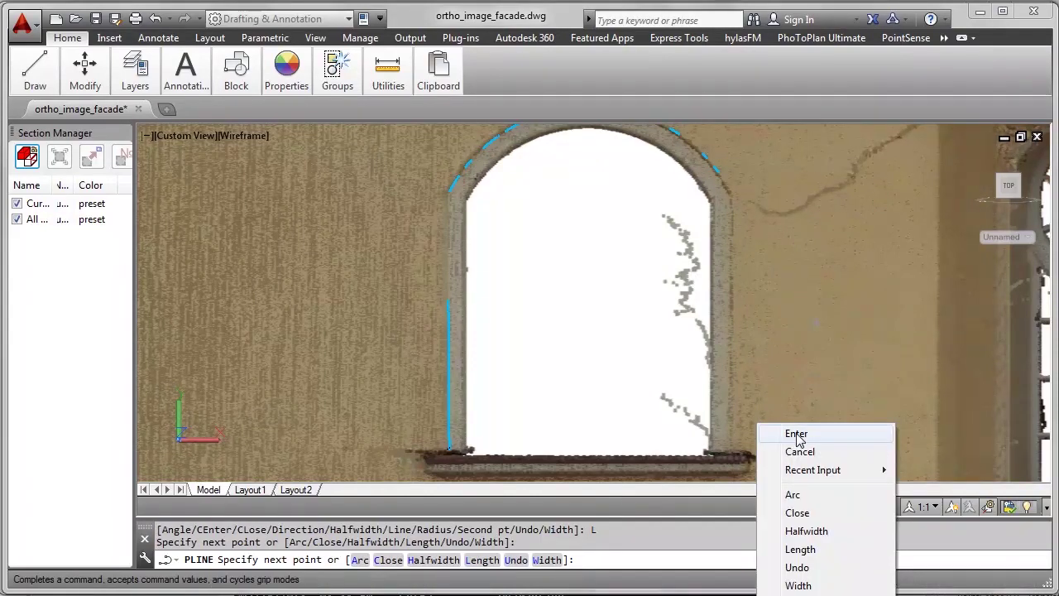
click(791, 433)
scroll(720, 382, down, 2)
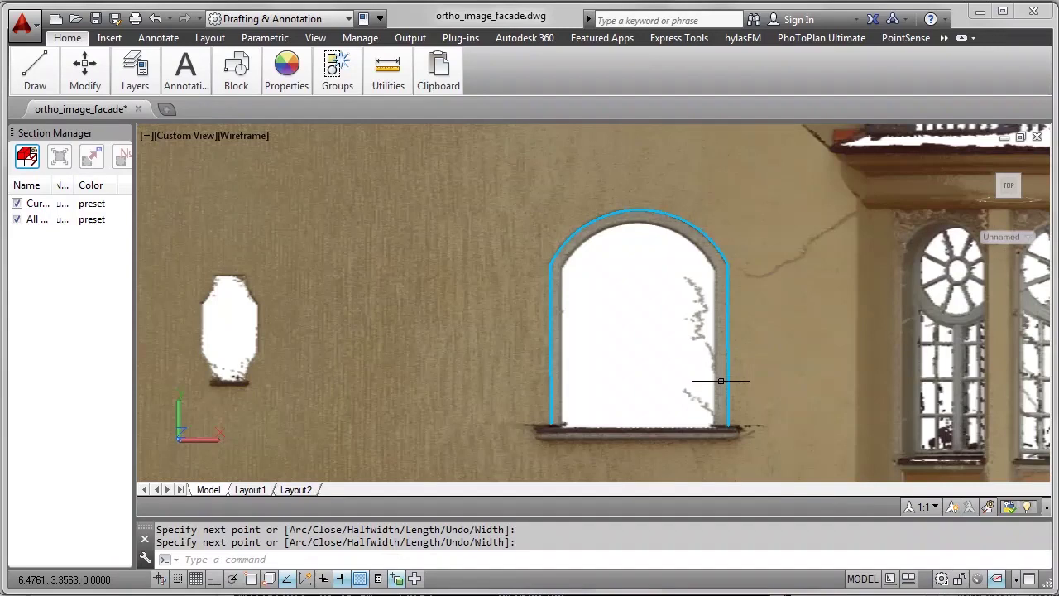